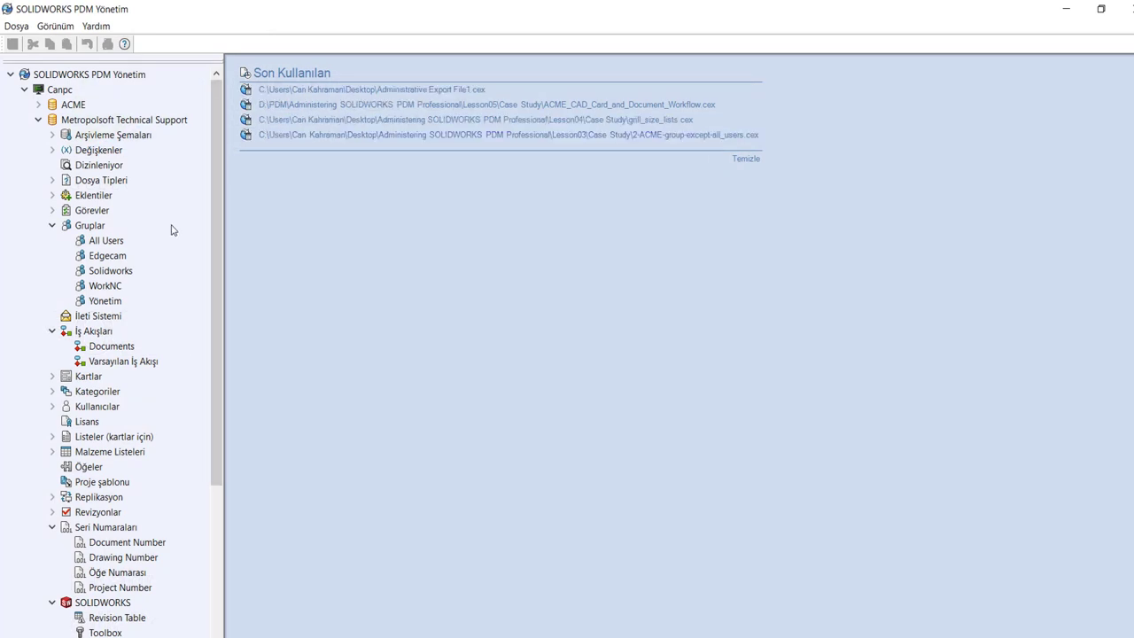
Step: Create a new file card from Kartlar > Dosya Kartları, opening a blank 'Yeni Dosya Kartı'
{"action": "double_click", "coordinate": [63, 380]}
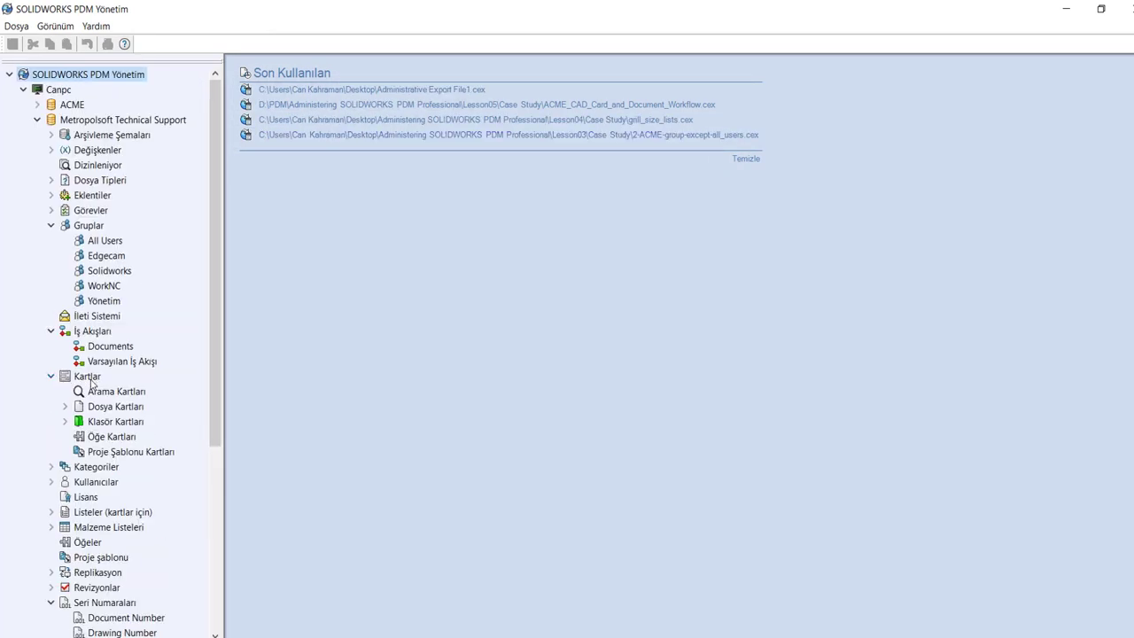
{"action": "right_click", "coordinate": [90, 405]}
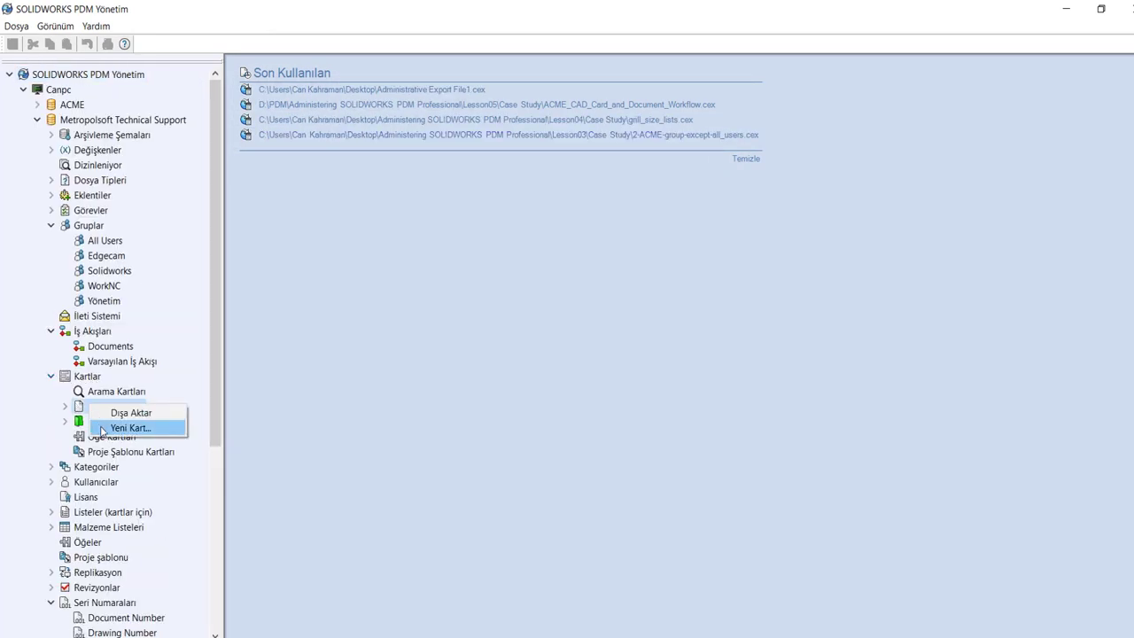
{"action": "left_click", "coordinate": [103, 428]}
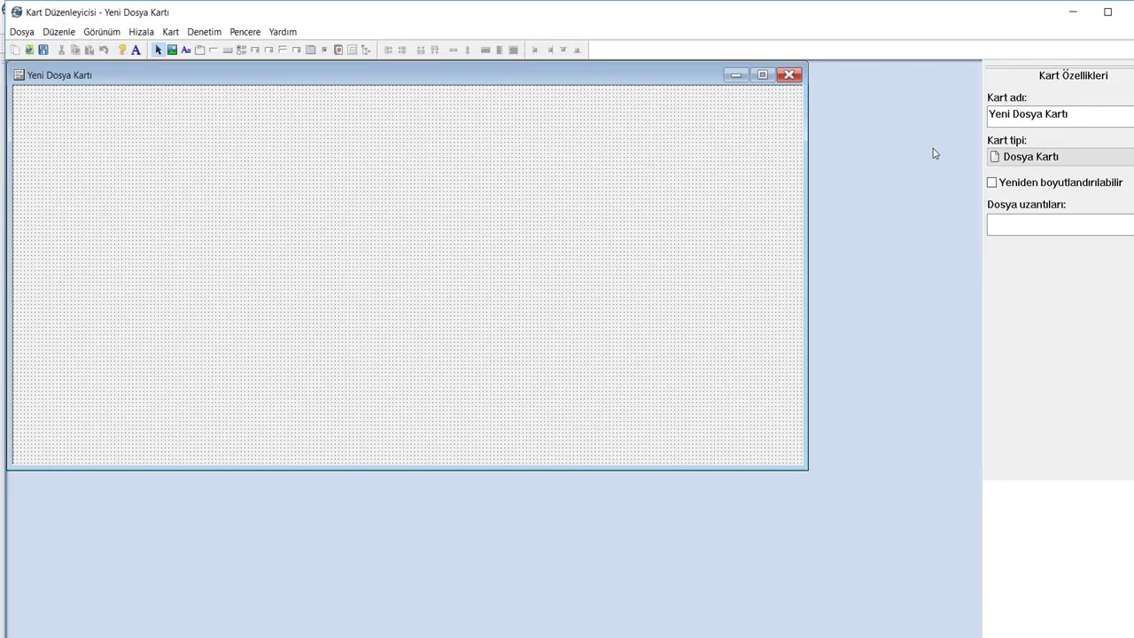
Step: Name the card 'Deneme Kartı' and set its file extension to sldprt
{"action": "left_click_drag", "start_coordinate": [1069, 114], "coordinate": [850, 134]}
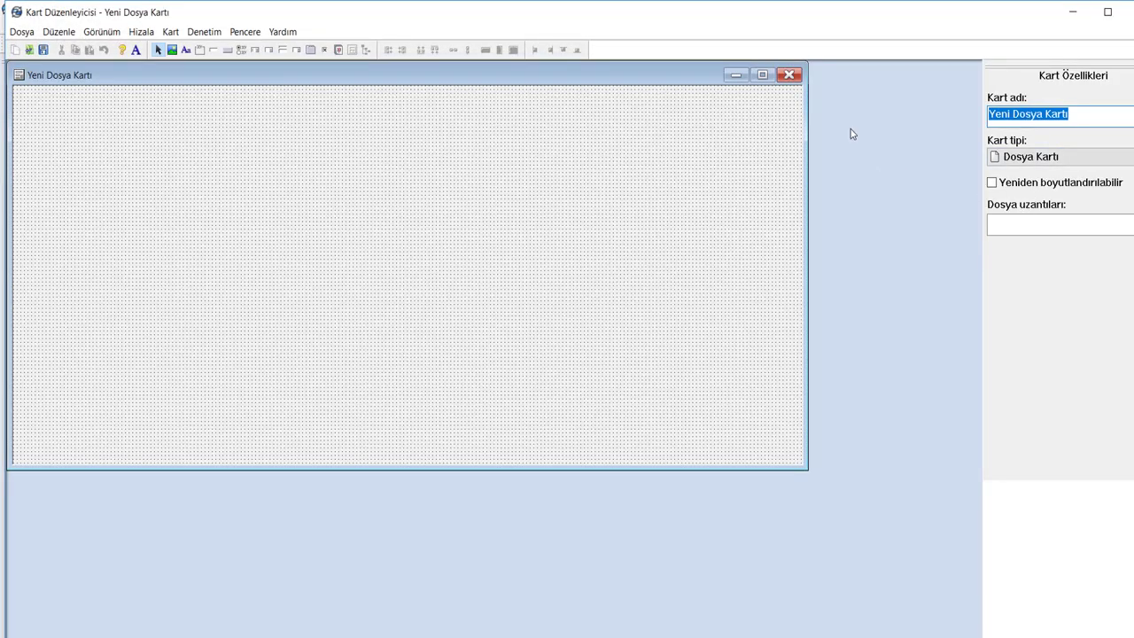
{"action": "type", "text": "Deneme Karı"}
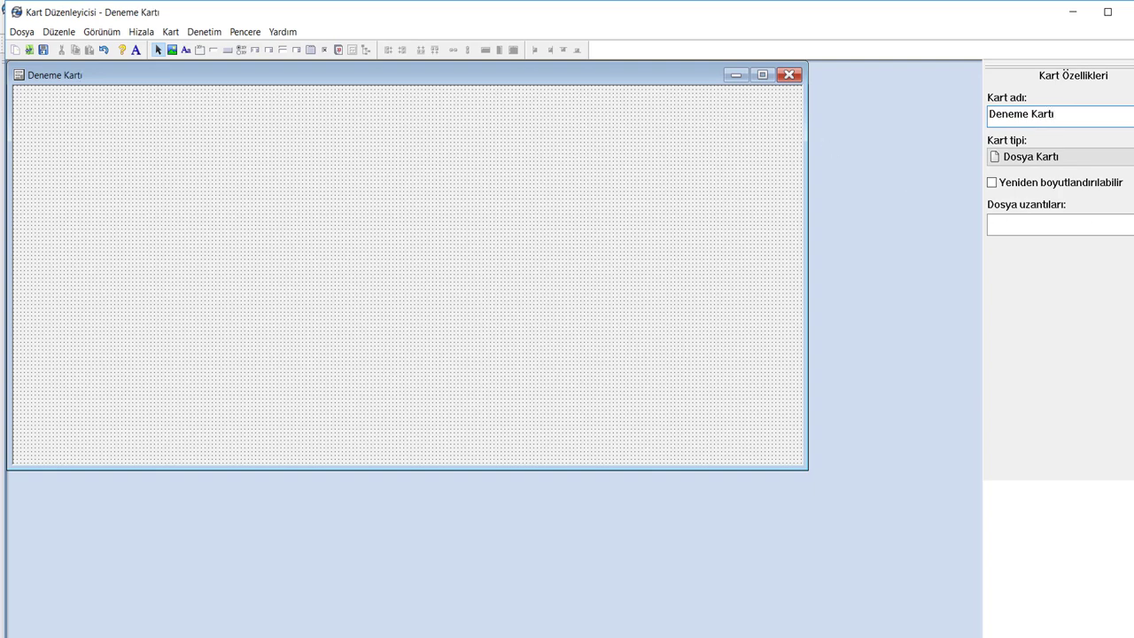
{"action": "left_click", "coordinate": [1074, 226]}
{"action": "type", "text": "sldprt"}
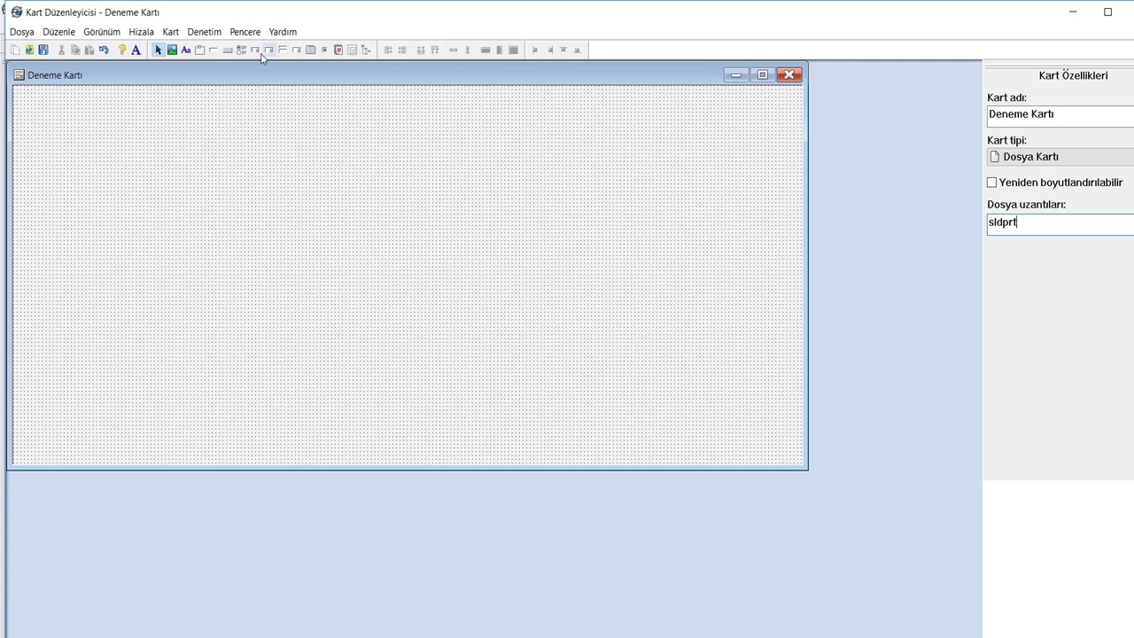
{"action": "left_click", "coordinate": [255, 49]}
Step: Draw a combo box with free-text items A Firması, B, C and D, then open the variable editor
{"action": "left_click_drag", "start_coordinate": [40, 112], "coordinate": [131, 128]}
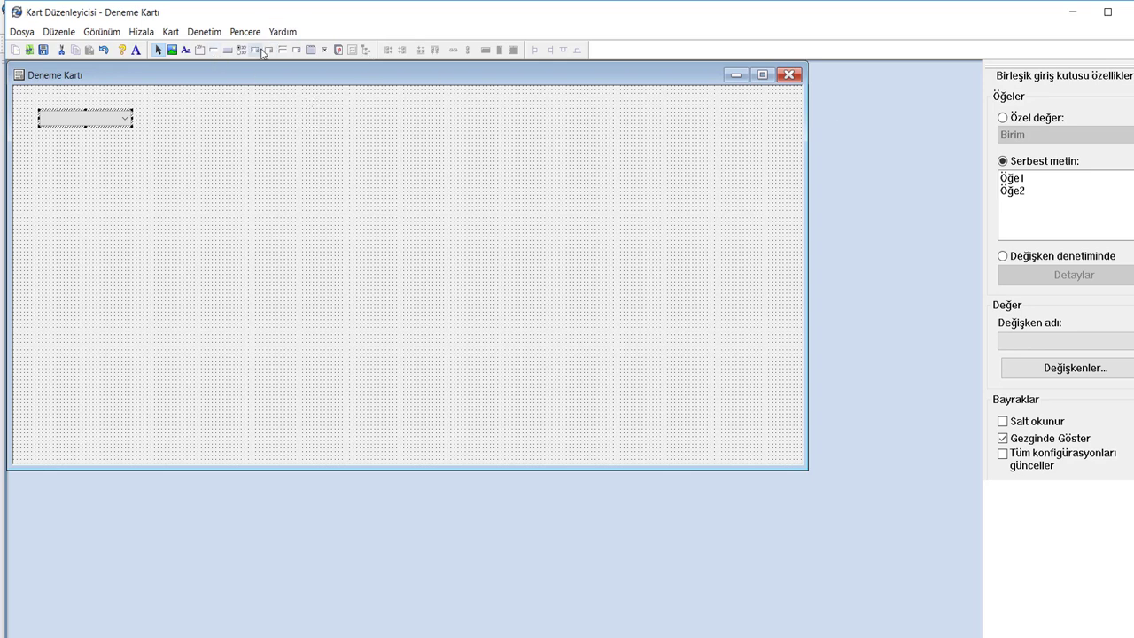
{"action": "key", "text": "Tab"}
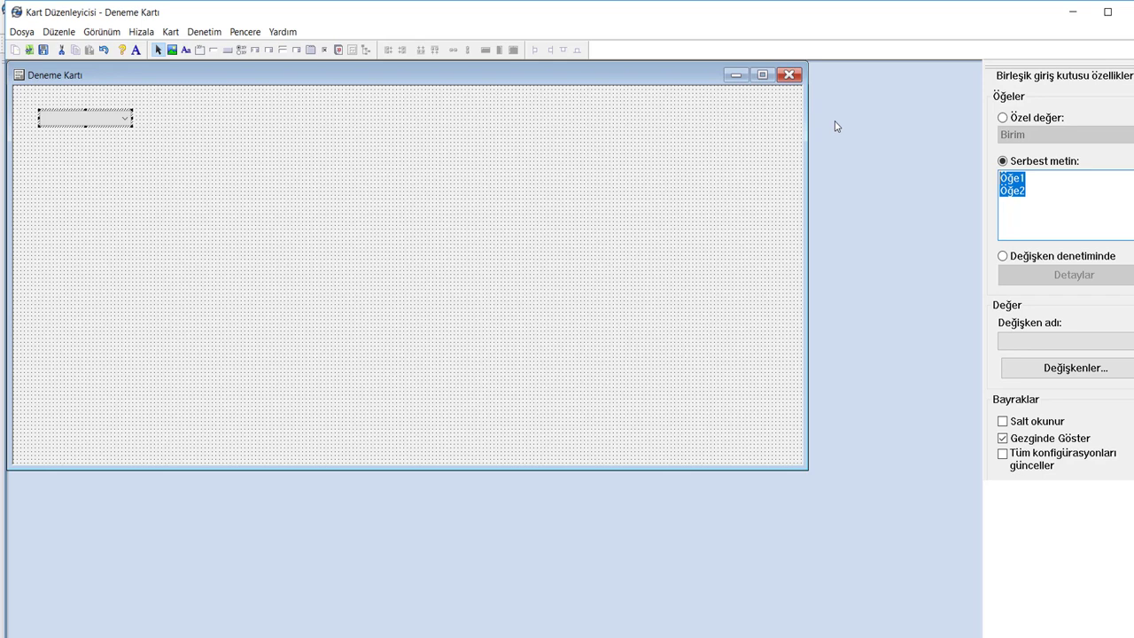
{"action": "type", "text": "A Firması"}
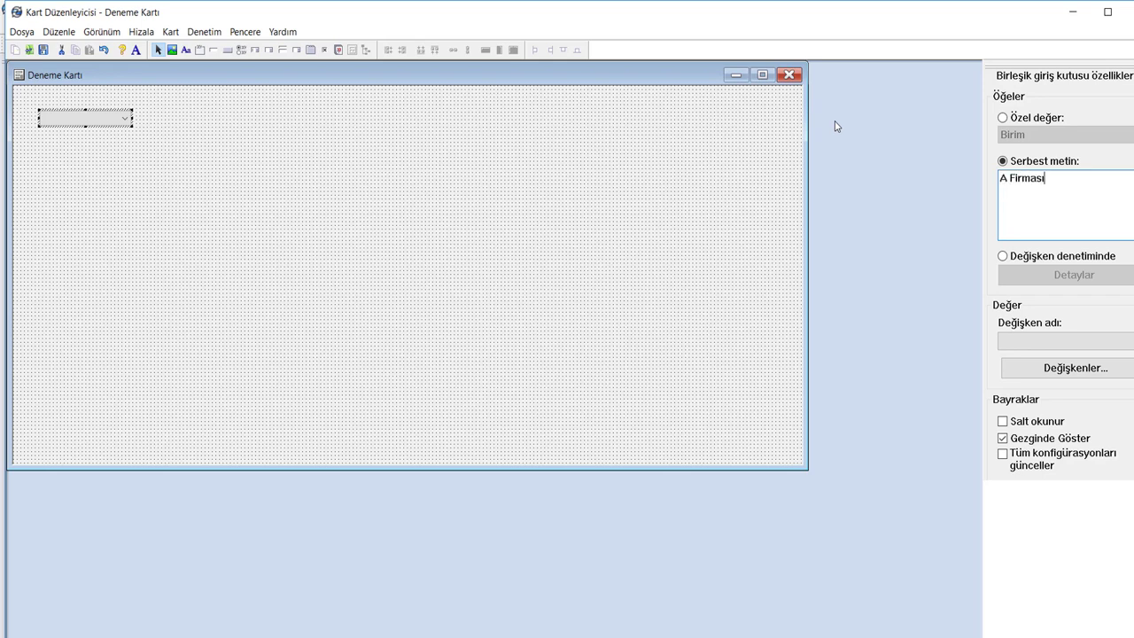
{"action": "key", "text": "Tab"}
{"action": "left_click", "coordinate": [1063, 198]}
{"action": "key", "text": "Return"}
{"action": "type", "text": "B C "}
{"action": "type", "text": "D"}
{"action": "left_click", "coordinate": [490, 217]}
{"action": "left_click", "coordinate": [644, 372]}
{"action": "left_click", "coordinate": [1052, 367]}
Step: Create variable FİRMALAR mapped to CustomProperty 'firmalar' for sldprt files
{"action": "left_click", "coordinate": [403, 519]}
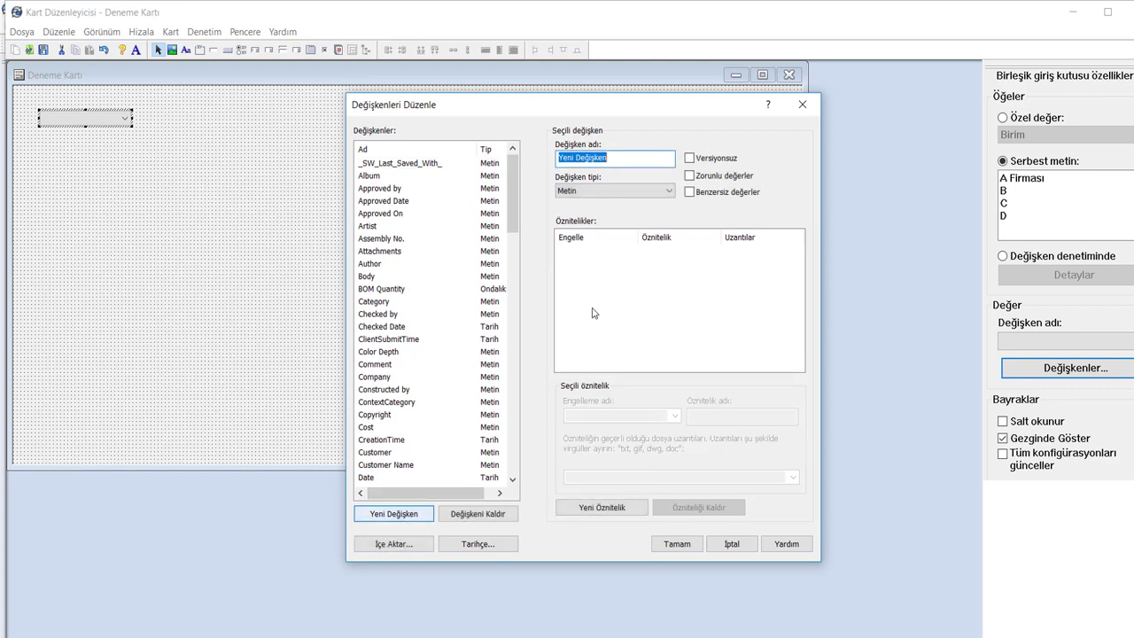
{"action": "type", "text": "f"}
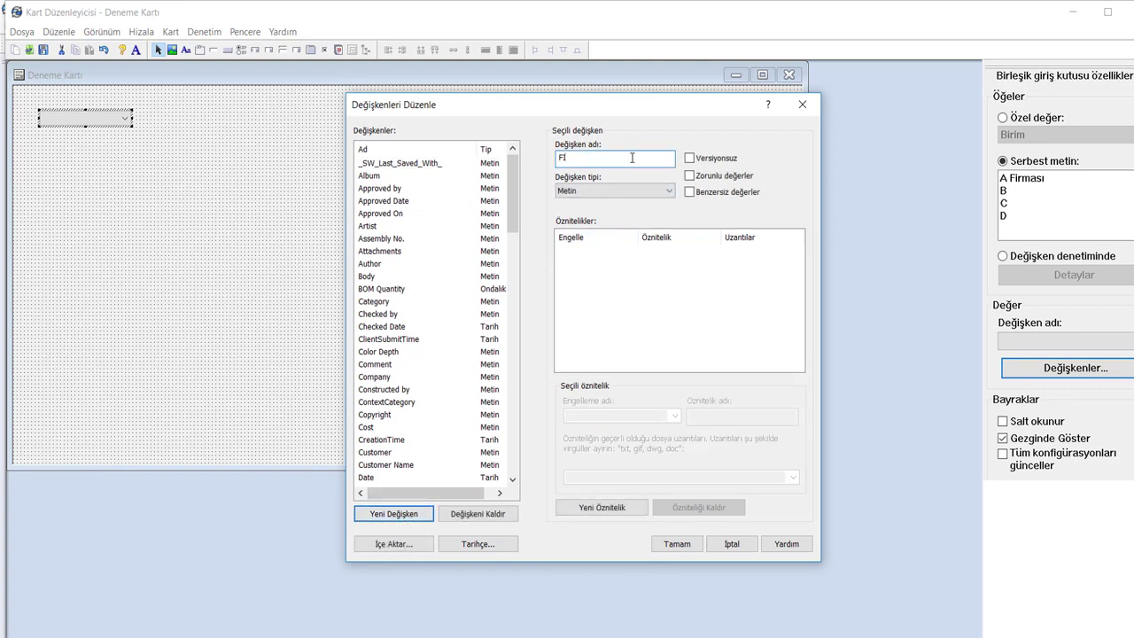
{"action": "type", "text": "RMALAR"}
{"action": "left_click", "coordinate": [600, 509]}
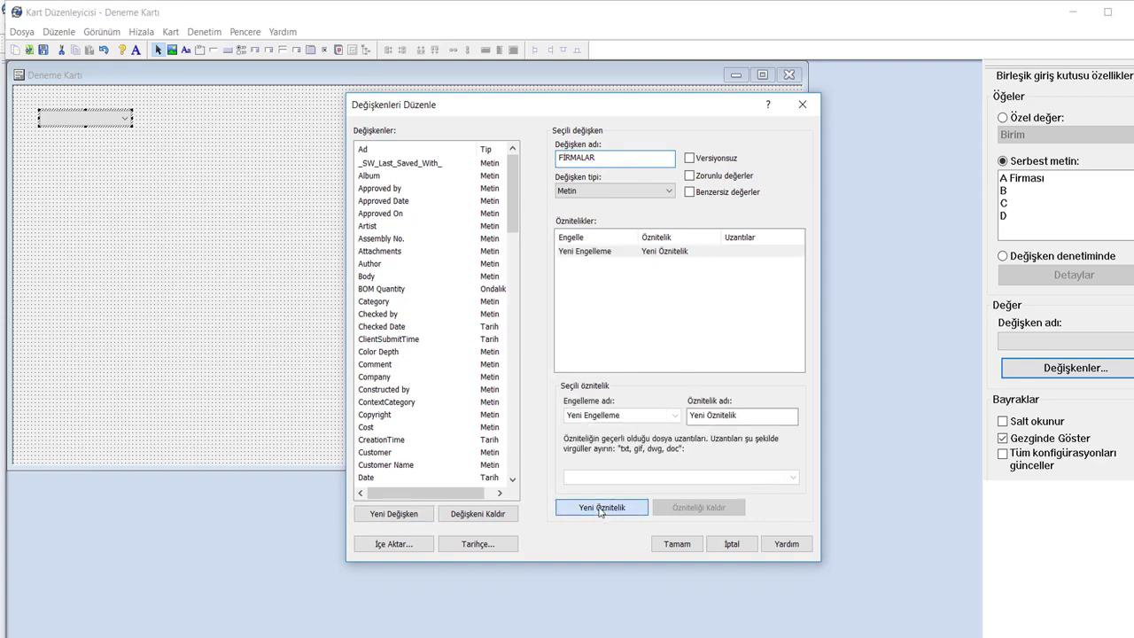
{"action": "left_click", "coordinate": [674, 416]}
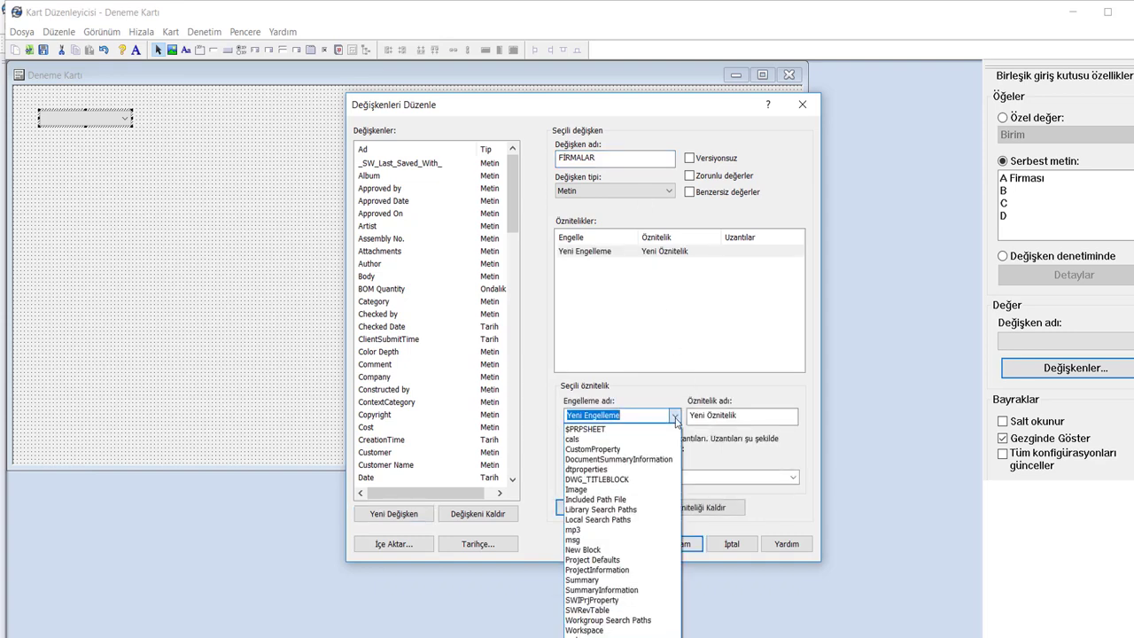
{"action": "left_click", "coordinate": [611, 449]}
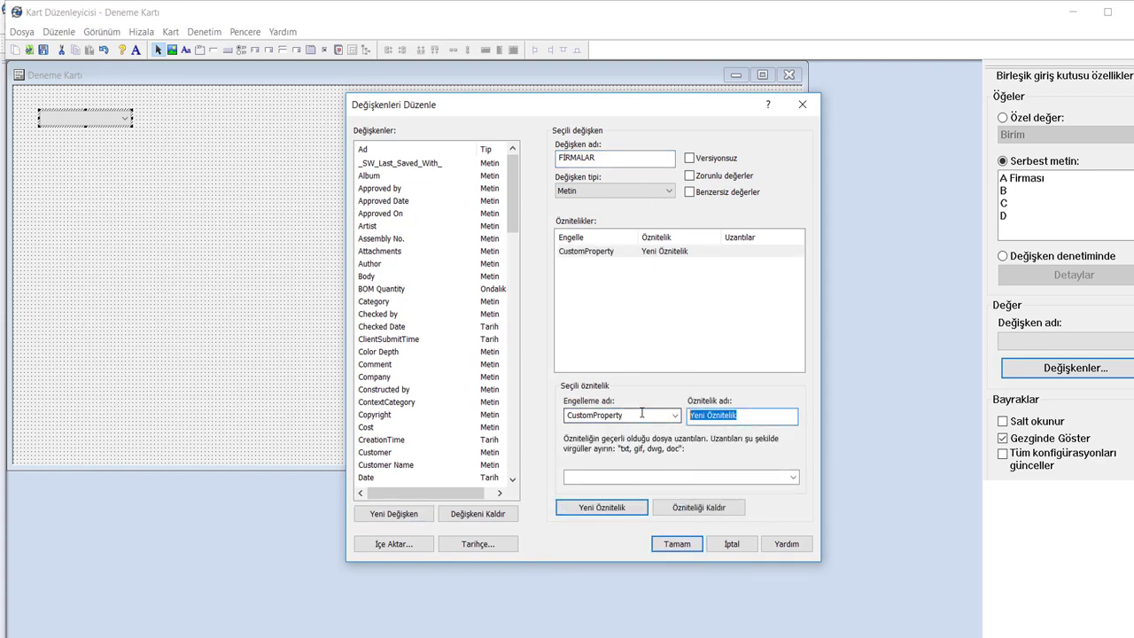
{"action": "type", "text": "firmalar"}
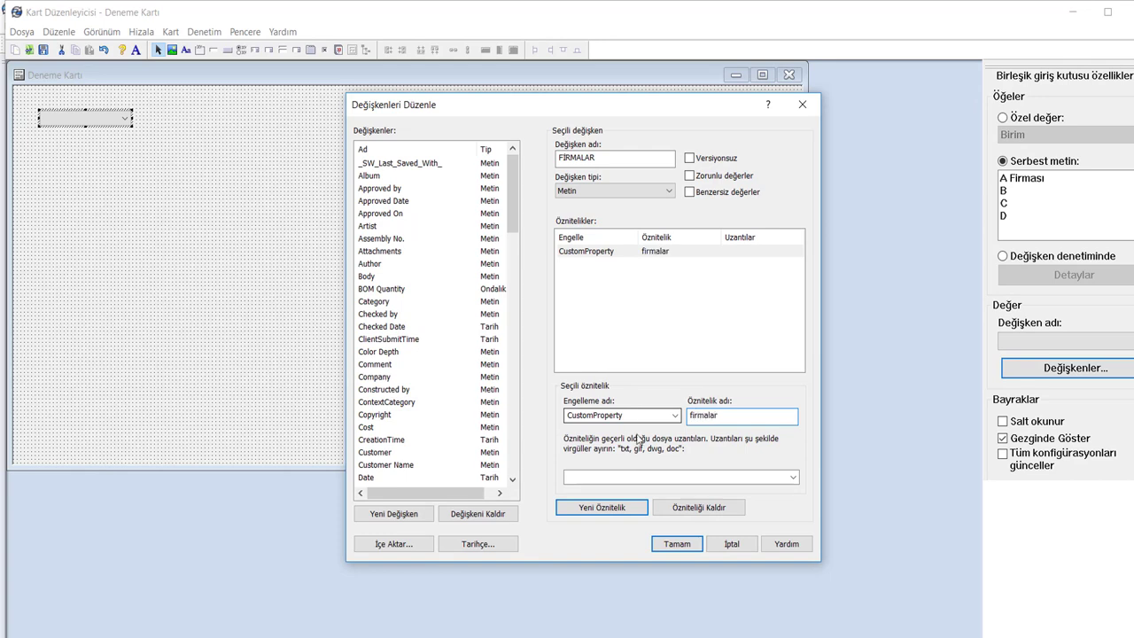
{"action": "left_click", "coordinate": [620, 476]}
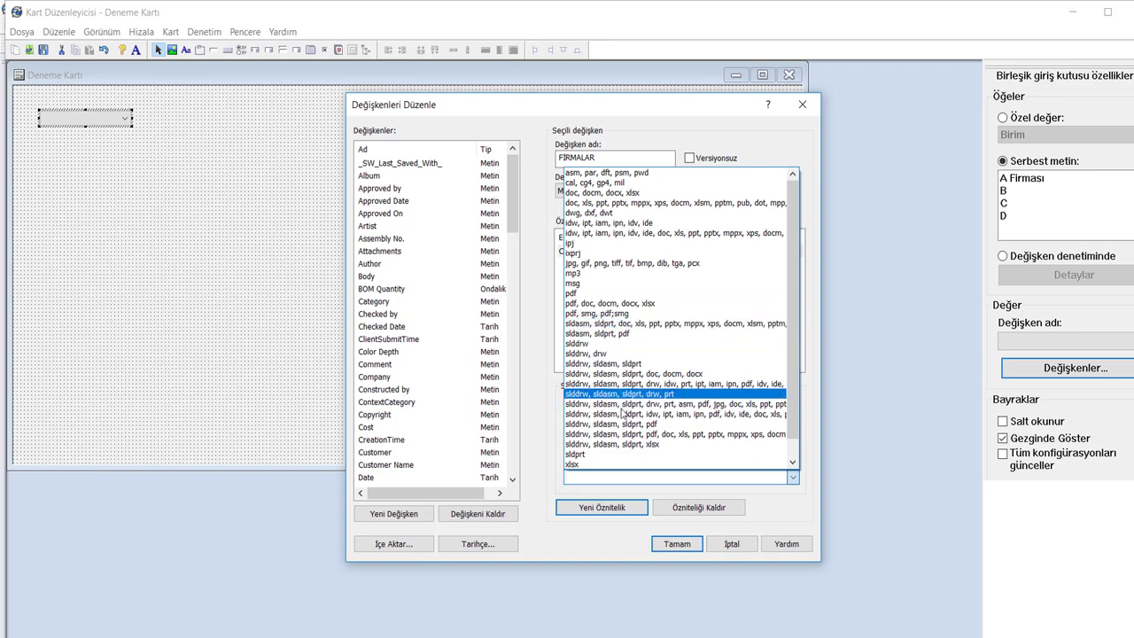
{"action": "left_click", "coordinate": [607, 455]}
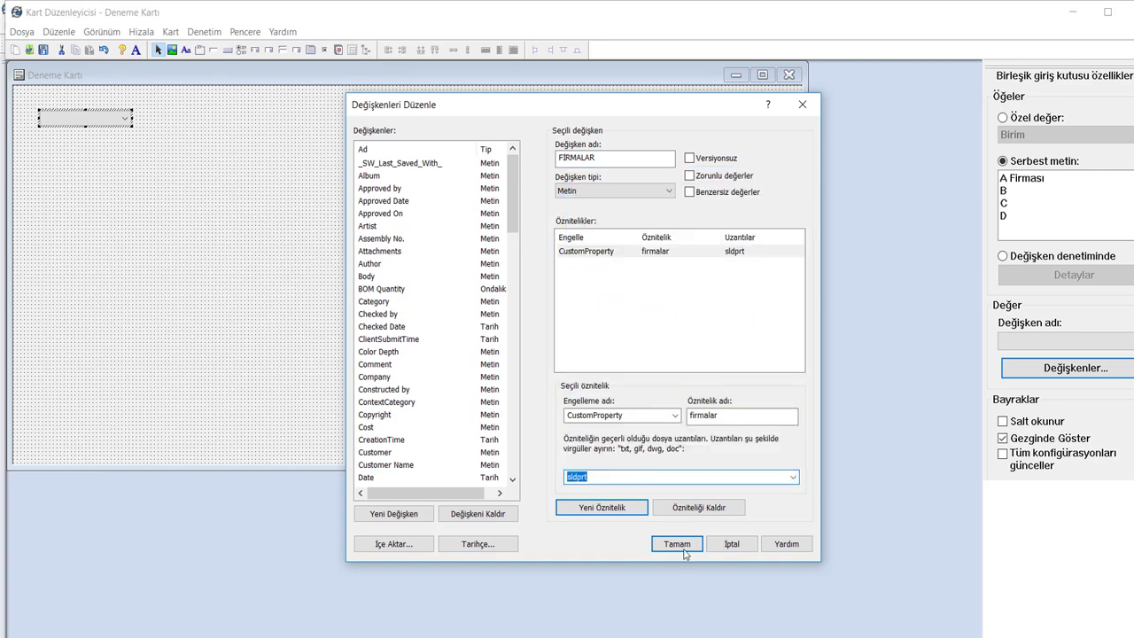
{"action": "left_click", "coordinate": [677, 544]}
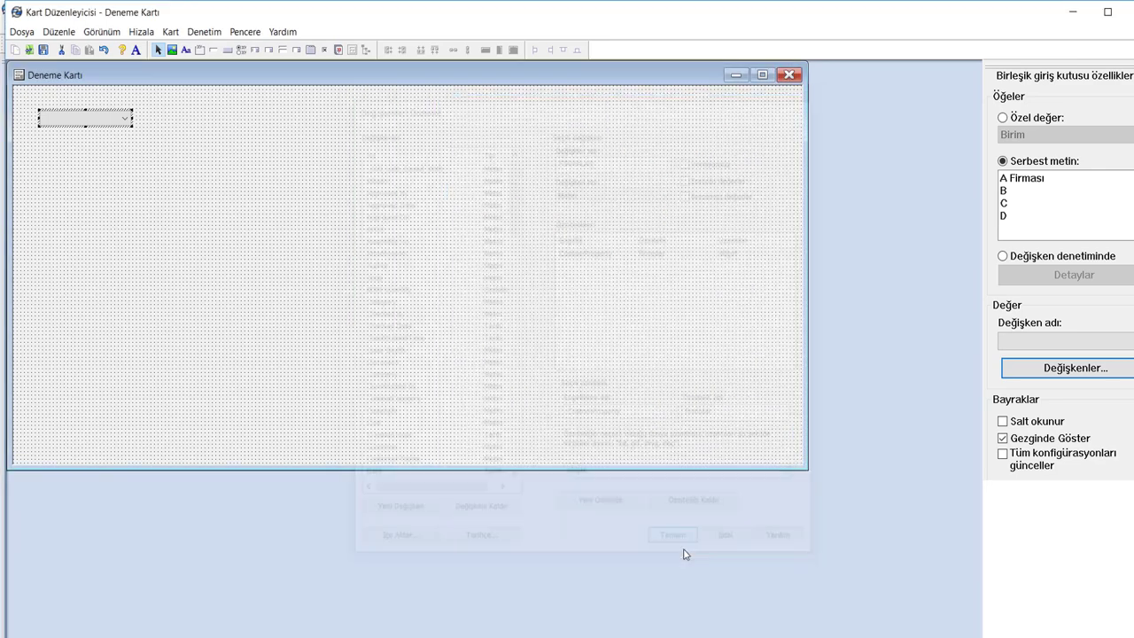
Step: Bind the combo box to the FİRMALAR variable
{"action": "left_click", "coordinate": [1072, 348]}
{"action": "type", "text": "File Revision"}
{"action": "scroll", "coordinate": [1071, 425], "scroll_direction": "down", "scroll_amount": 1}
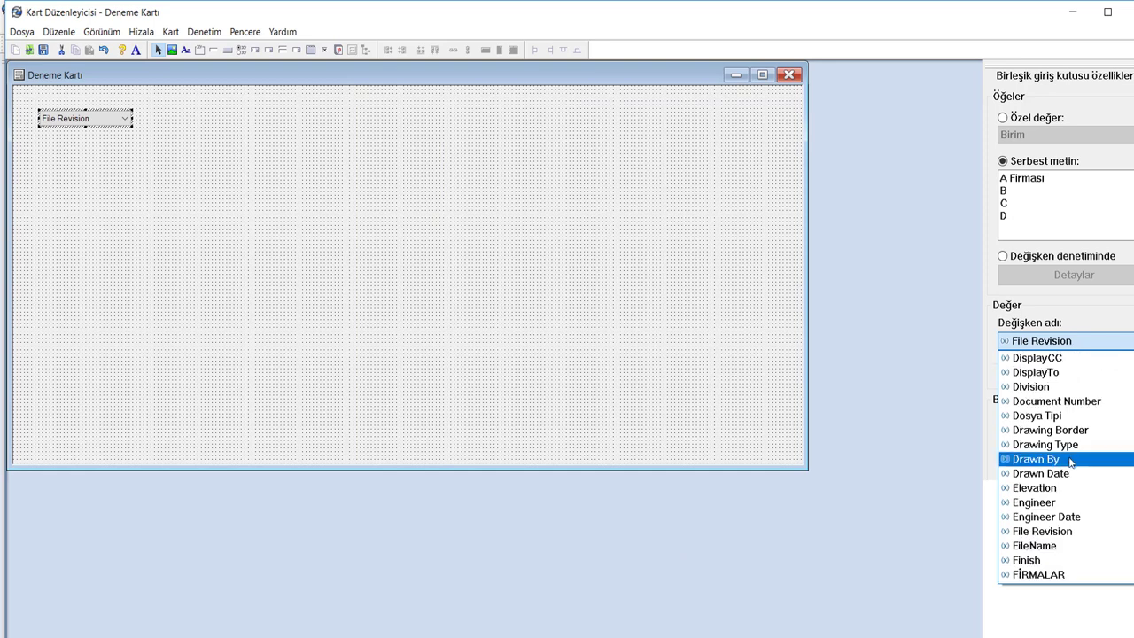
{"action": "left_click", "coordinate": [1038, 573]}
{"action": "left_click", "coordinate": [312, 221]}
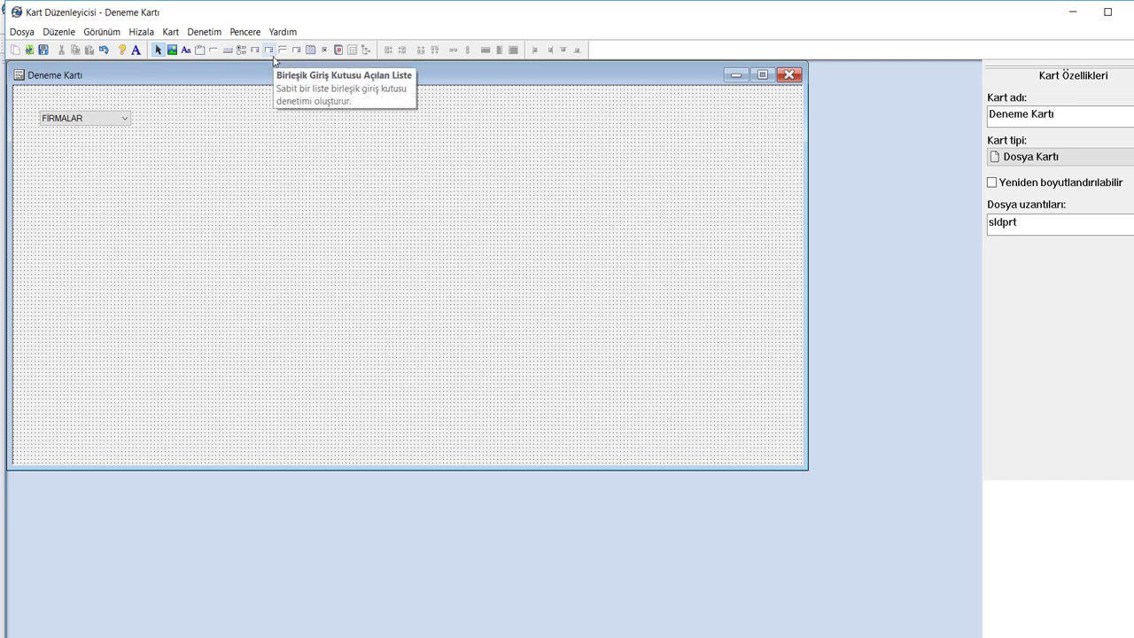
Step: Draw a second drop-down beside FİRMALAR listing A firması, B firması, C firması and D firması
{"action": "left_click", "coordinate": [274, 54]}
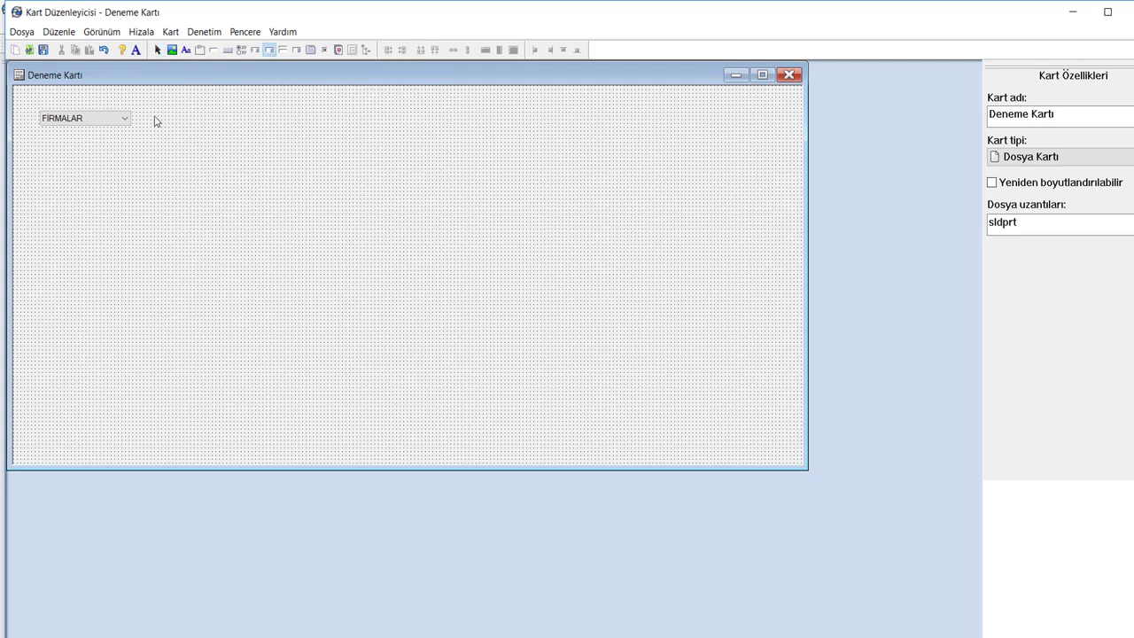
{"action": "left_click_drag", "start_coordinate": [155, 113], "coordinate": [252, 126]}
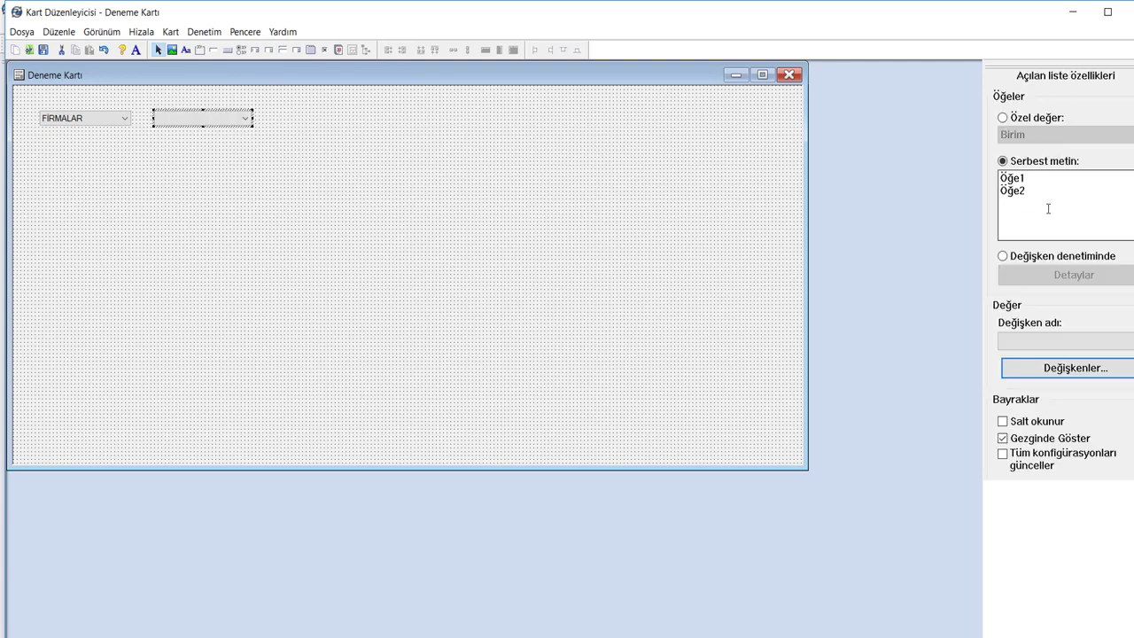
{"action": "left_click_drag", "start_coordinate": [1048, 208], "coordinate": [995, 175]}
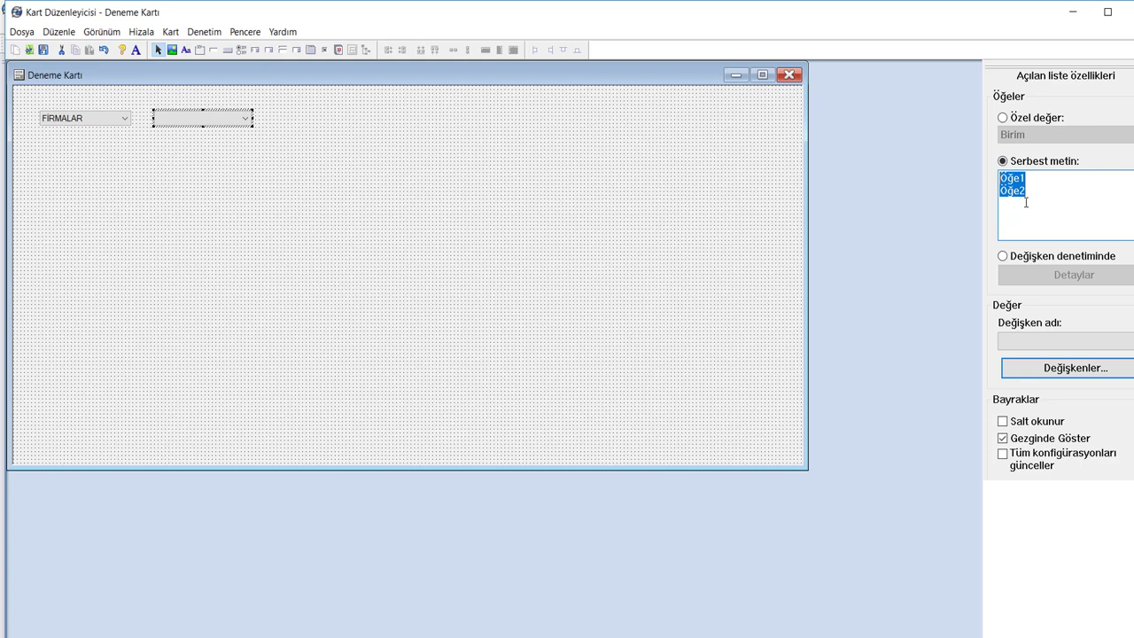
{"action": "type", "text": "A f"}
{"action": "type", "text": "irmas"}
{"action": "type", "text": "ı "}
{"action": "type", "text": "B firması "}
{"action": "type", "text": "C fir"}
{"action": "type", "text": "ması D "}
{"action": "type", "text": "firması"}
Step: Create variable 'firmalar 2' mapped to CustomProperty 'firmalar' for sldprt files
{"action": "left_click", "coordinate": [1082, 352]}
{"action": "left_click", "coordinate": [1064, 369]}
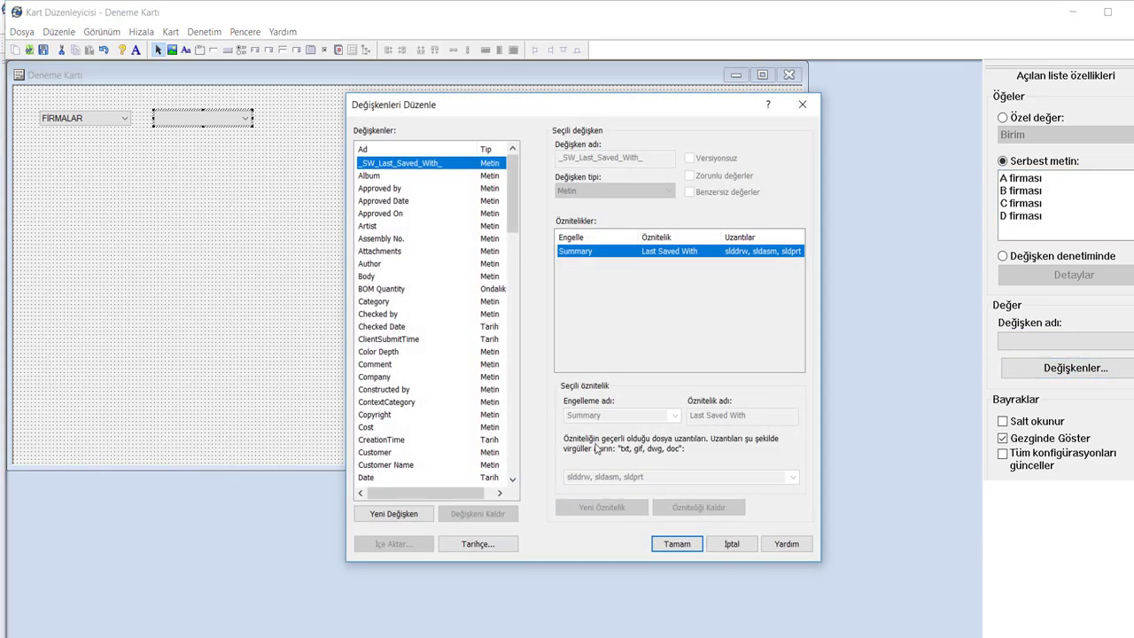
{"action": "left_click", "coordinate": [391, 512]}
{"action": "type", "text": "fi"}
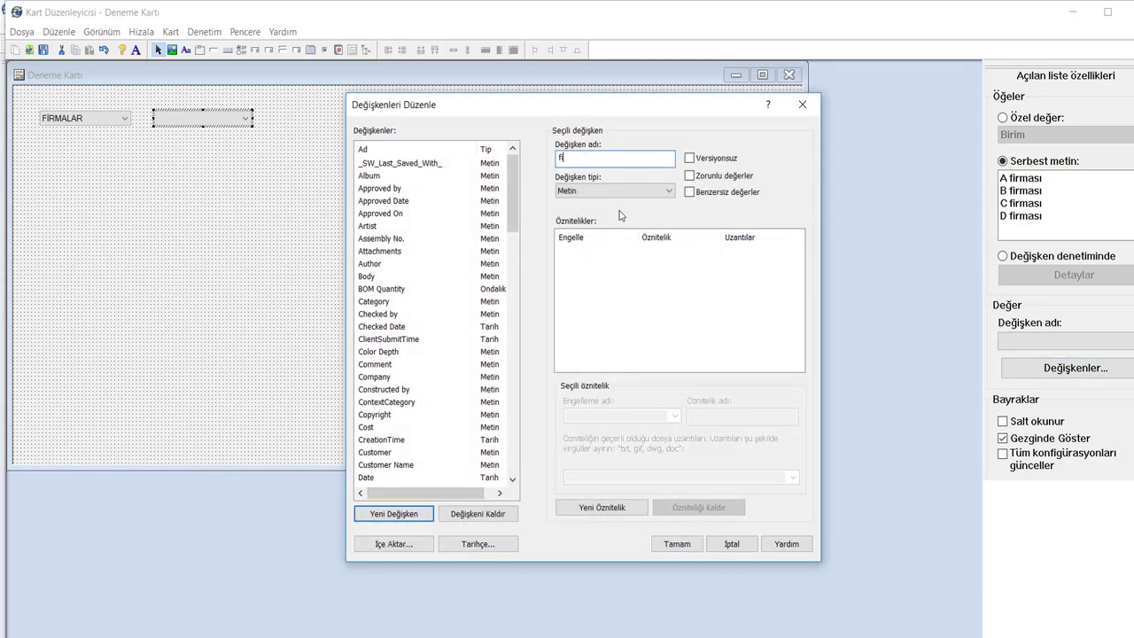
{"action": "type", "text": "rmalar 2"}
{"action": "left_click", "coordinate": [617, 507]}
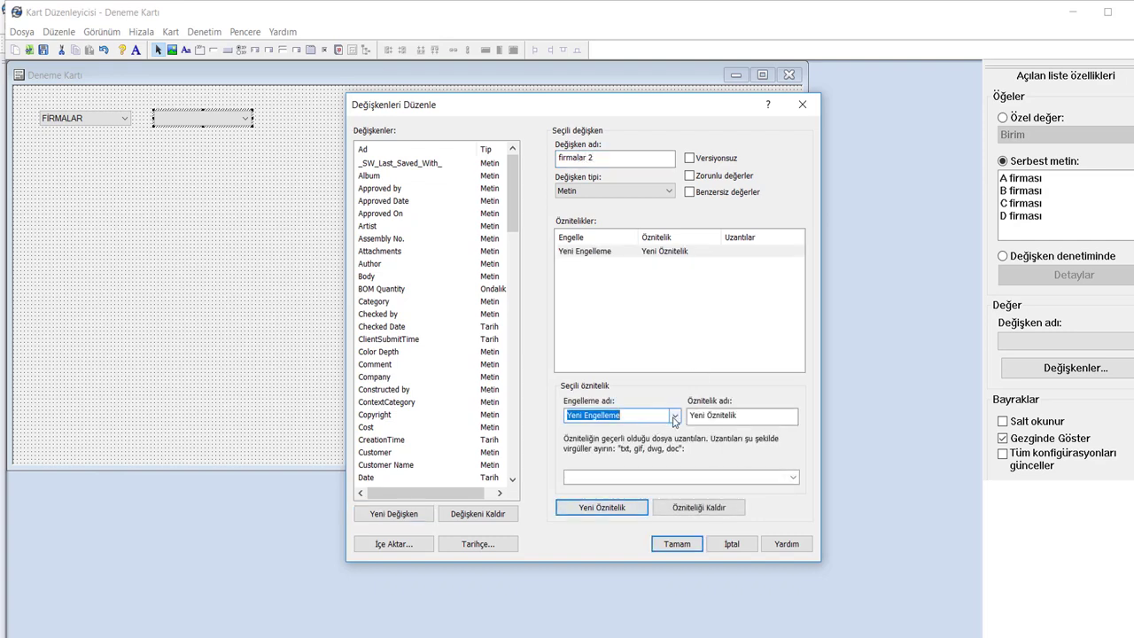
{"action": "left_click", "coordinate": [674, 416]}
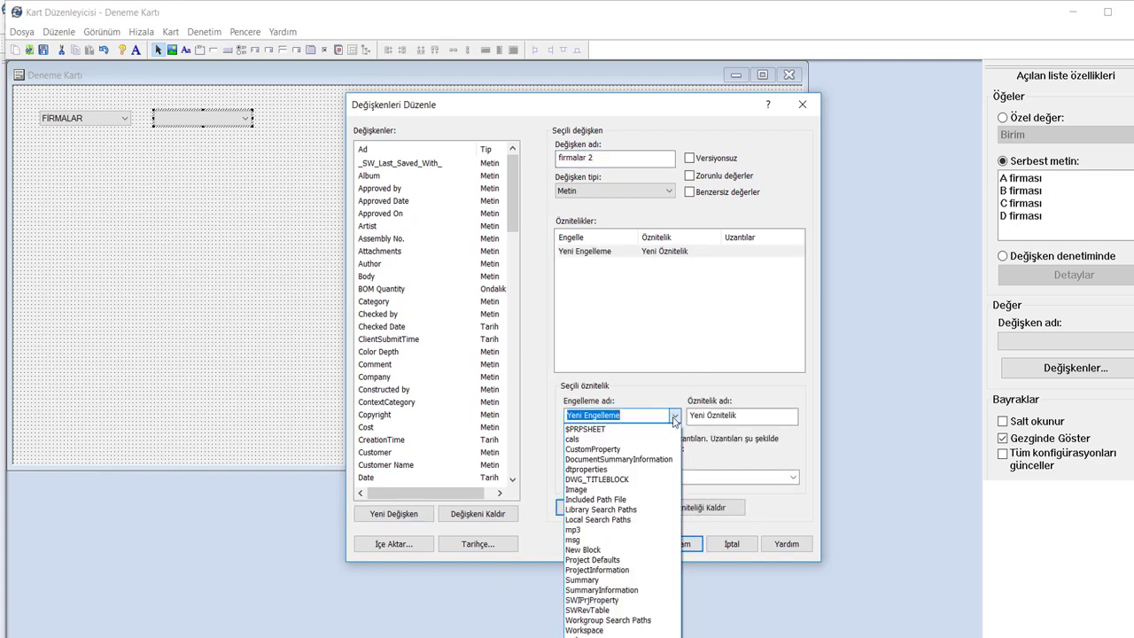
{"action": "left_click", "coordinate": [631, 450]}
{"action": "left_click_drag", "start_coordinate": [787, 416], "coordinate": [638, 412]}
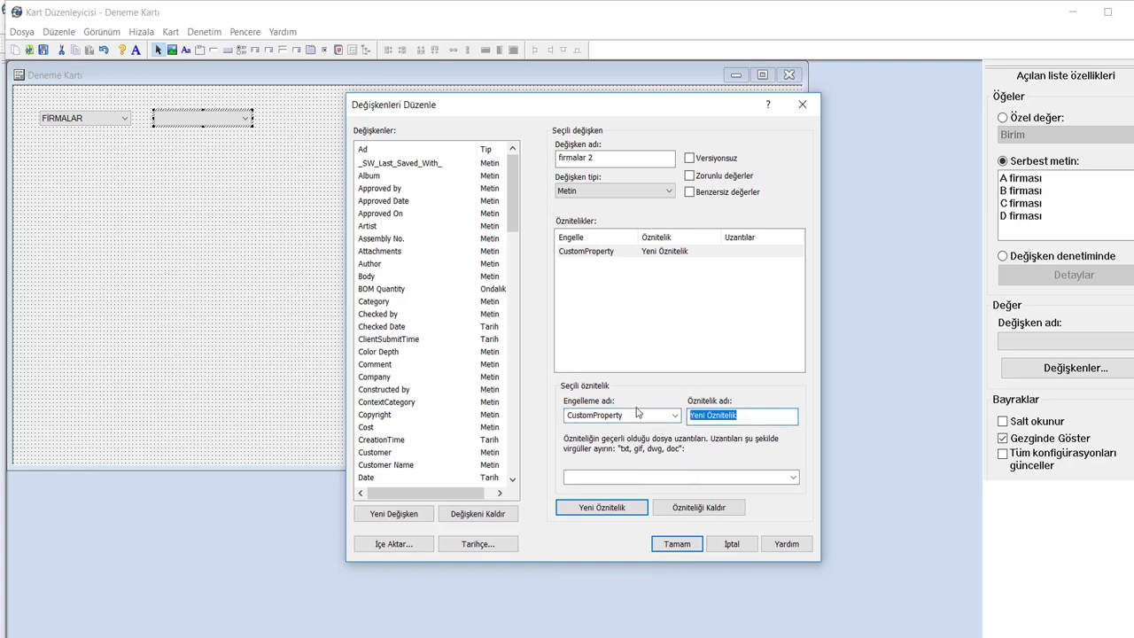
{"action": "type", "text": "firmalar 2"}
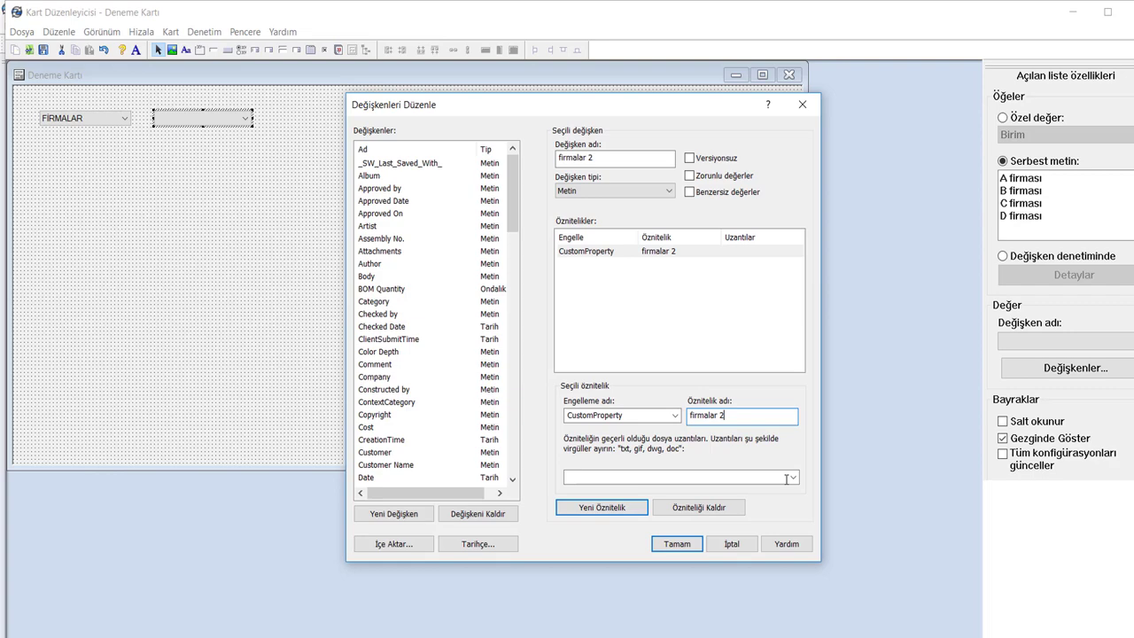
{"action": "left_click", "coordinate": [632, 478]}
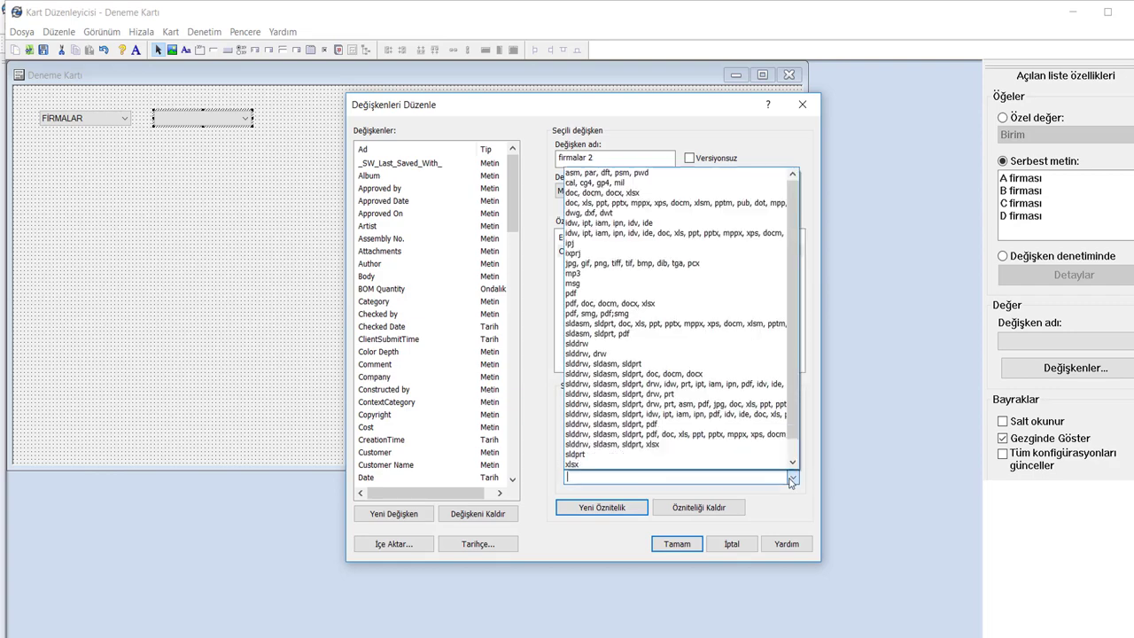
{"action": "left_click", "coordinate": [632, 454]}
{"action": "left_click", "coordinate": [677, 542]}
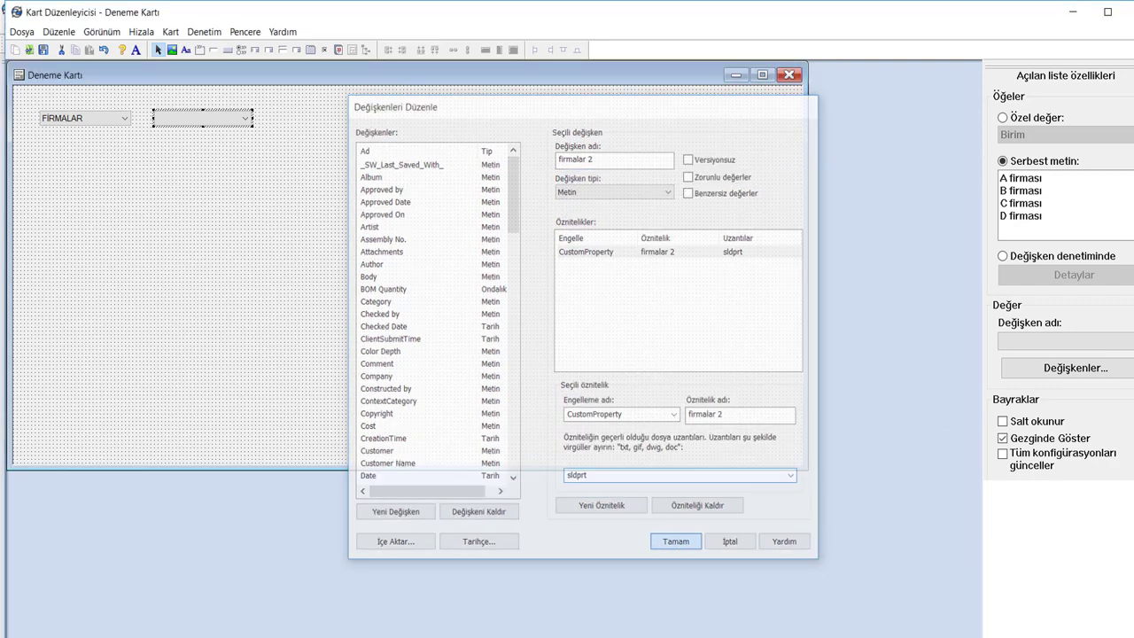
Step: Bind the second drop-down to the 'firmalar 2' variable
{"action": "left_click", "coordinate": [1121, 343]}
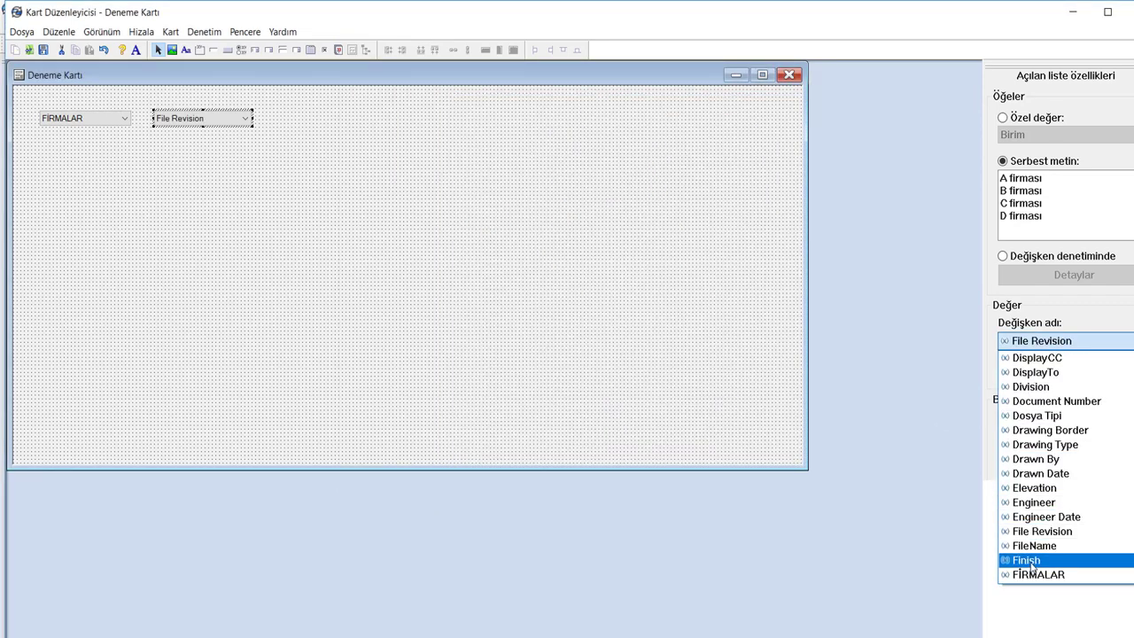
{"action": "scroll", "coordinate": [1041, 549], "scroll_direction": "down", "scroll_amount": 1}
{"action": "left_click", "coordinate": [1036, 545]}
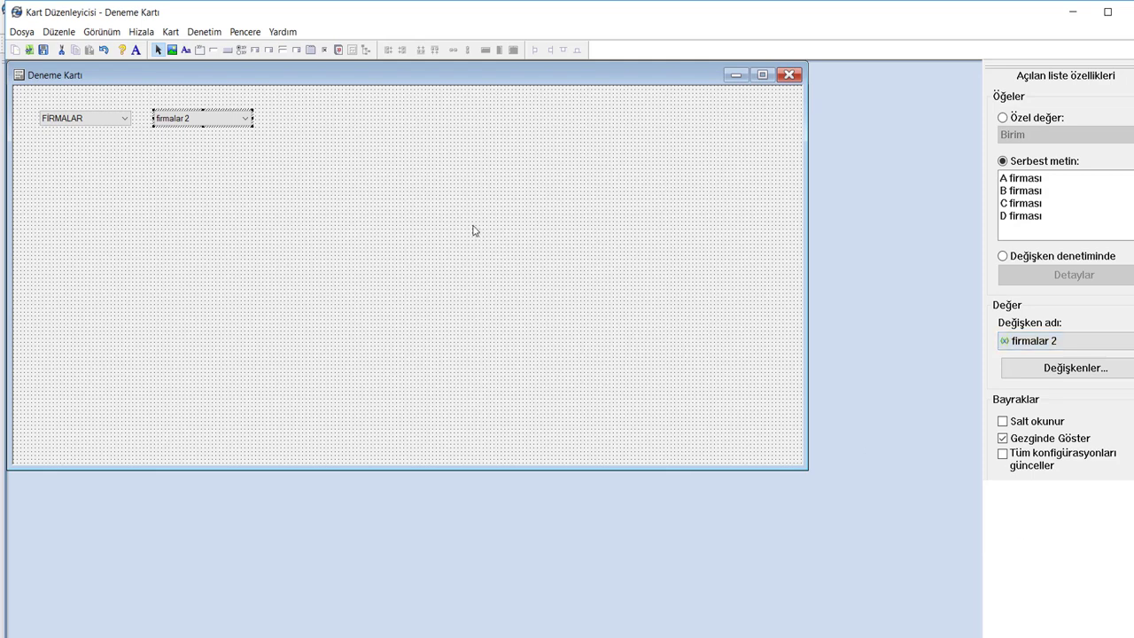
{"action": "left_click", "coordinate": [249, 188]}
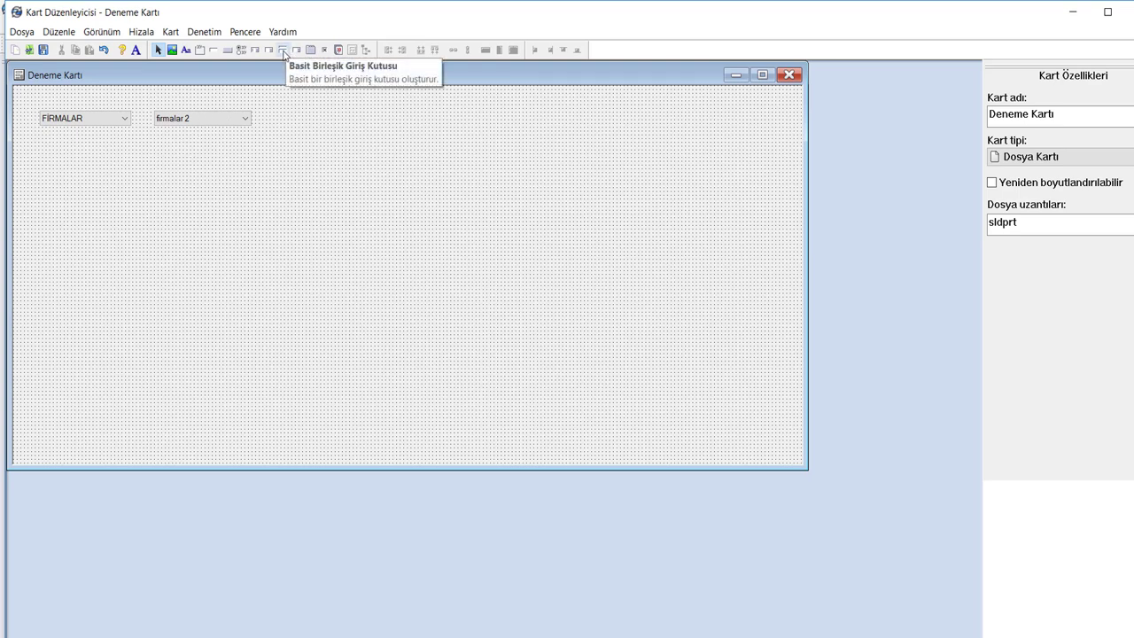
Step: Try the Basit Birleşik Giriş Kutusu and Liste toolbar tools, ending on the simple combo box
{"action": "left_click", "coordinate": [282, 51]}
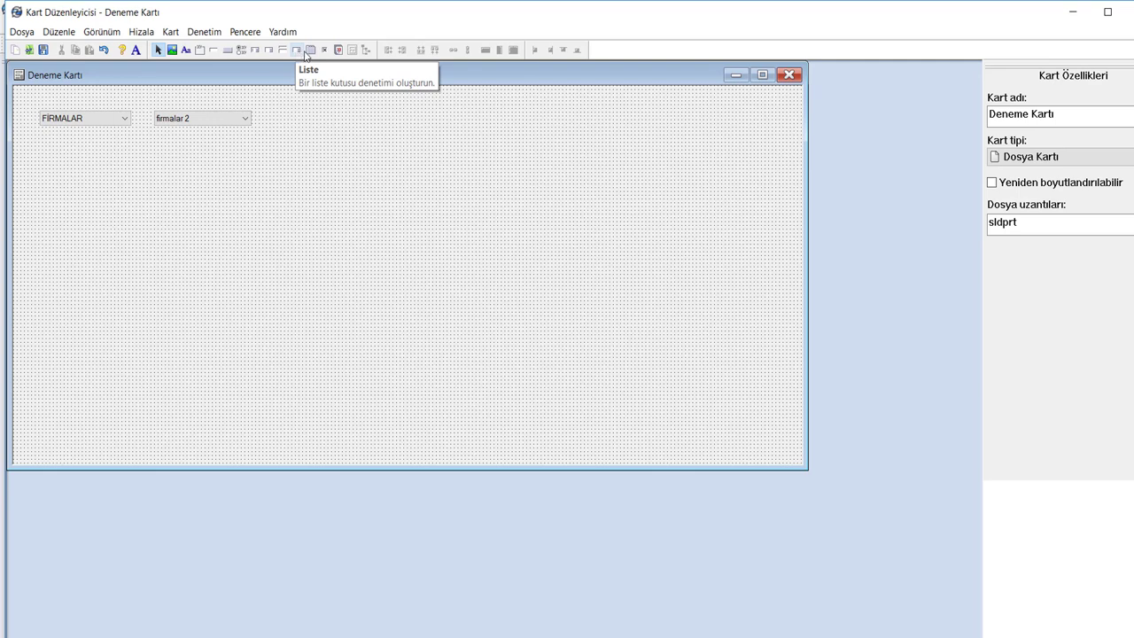
{"action": "left_click", "coordinate": [297, 50]}
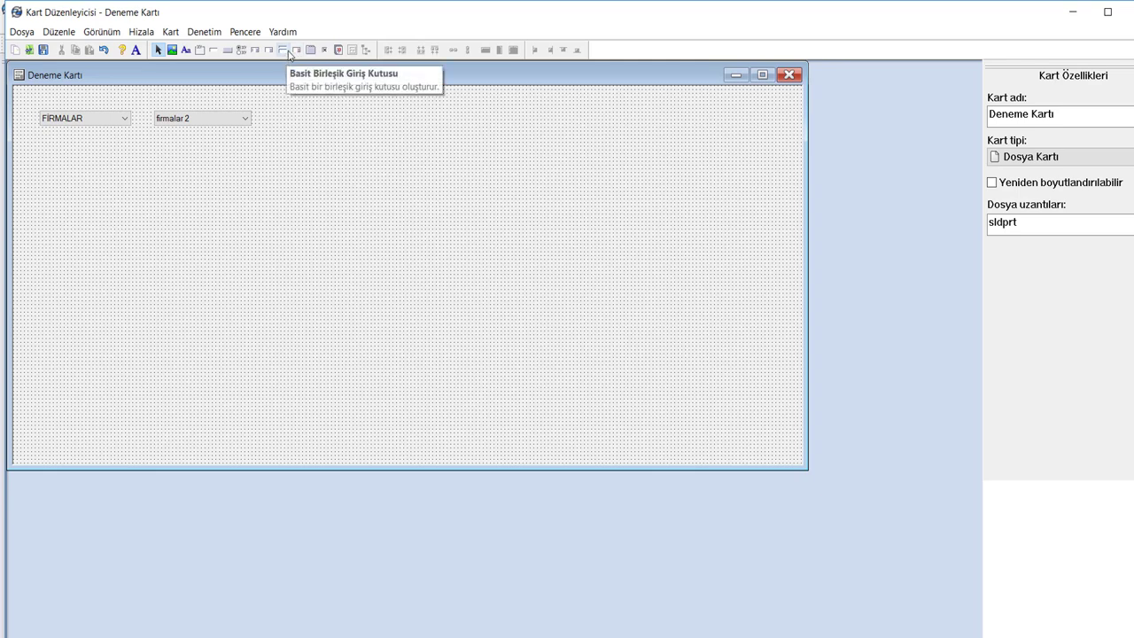
{"action": "left_click", "coordinate": [281, 51]}
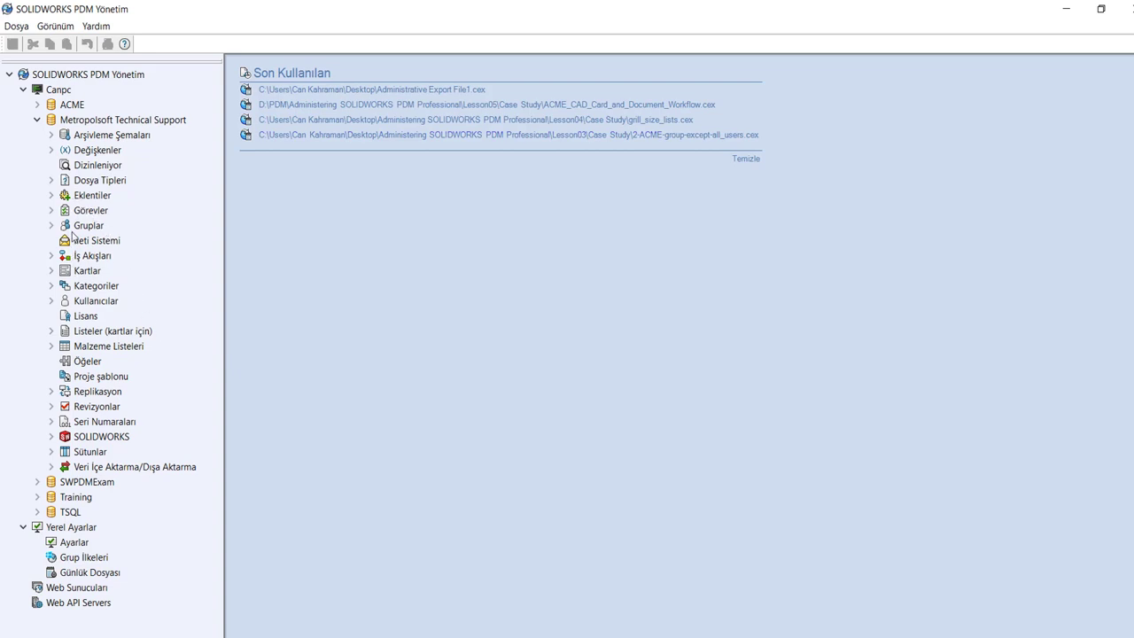
Step: Add a card list named Firmalar with values A Firması and B Firması
{"action": "right_click", "coordinate": [86, 333]}
{"action": "left_click", "coordinate": [98, 342]}
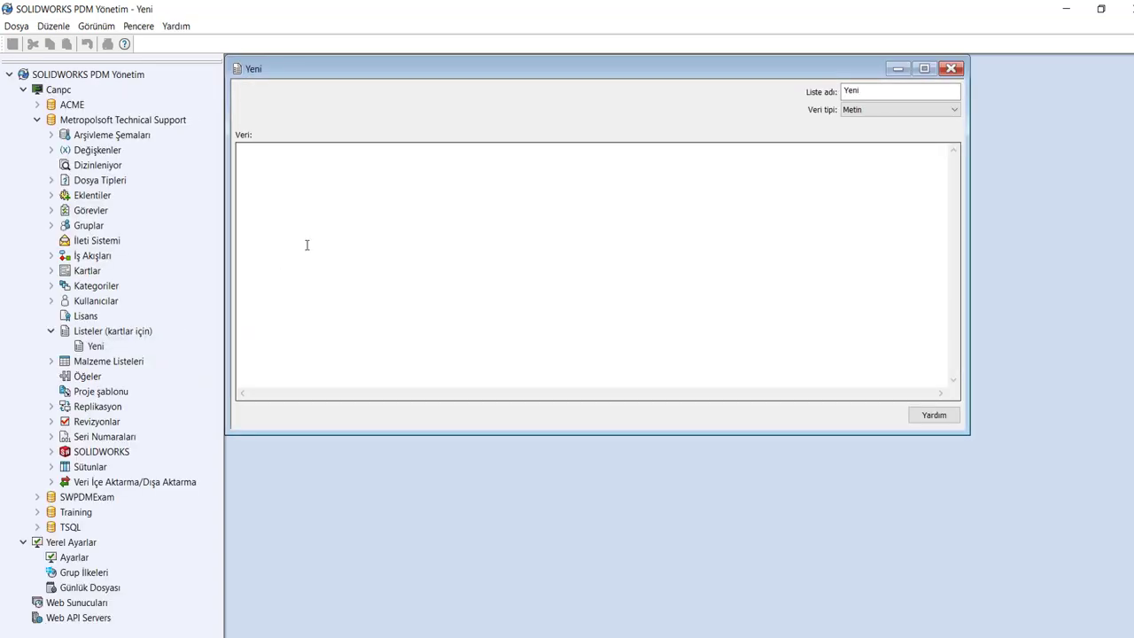
{"action": "double_click", "coordinate": [864, 91]}
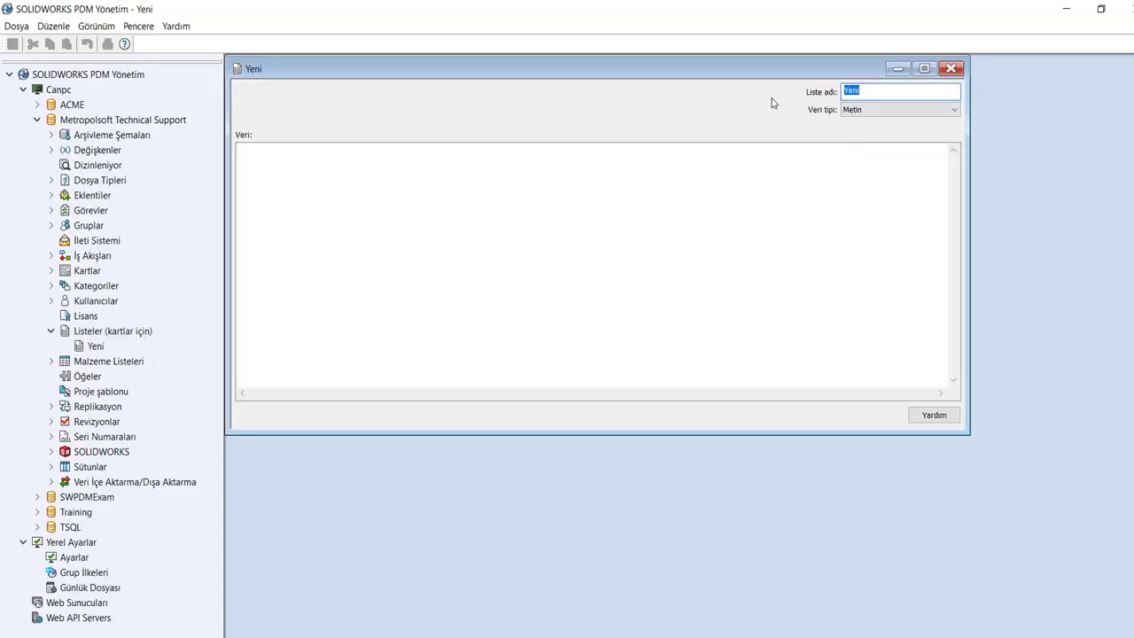
{"action": "type", "text": "Firmalar"}
{"action": "left_click", "coordinate": [535, 262]}
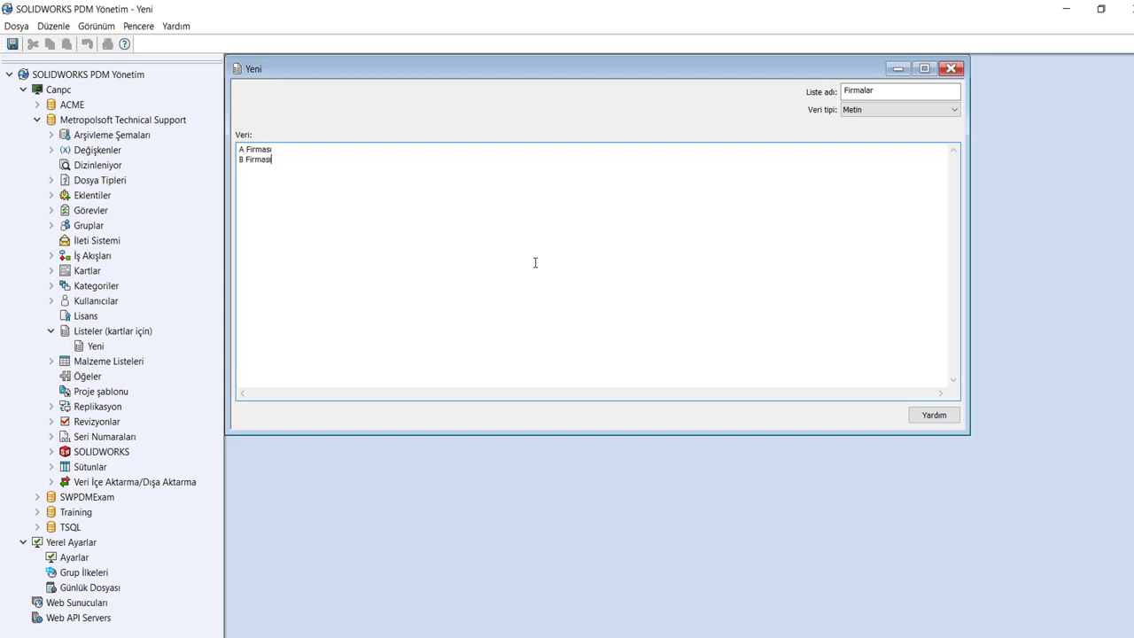
{"action": "key", "text": "Tab"}
{"action": "left_click", "coordinate": [511, 206]}
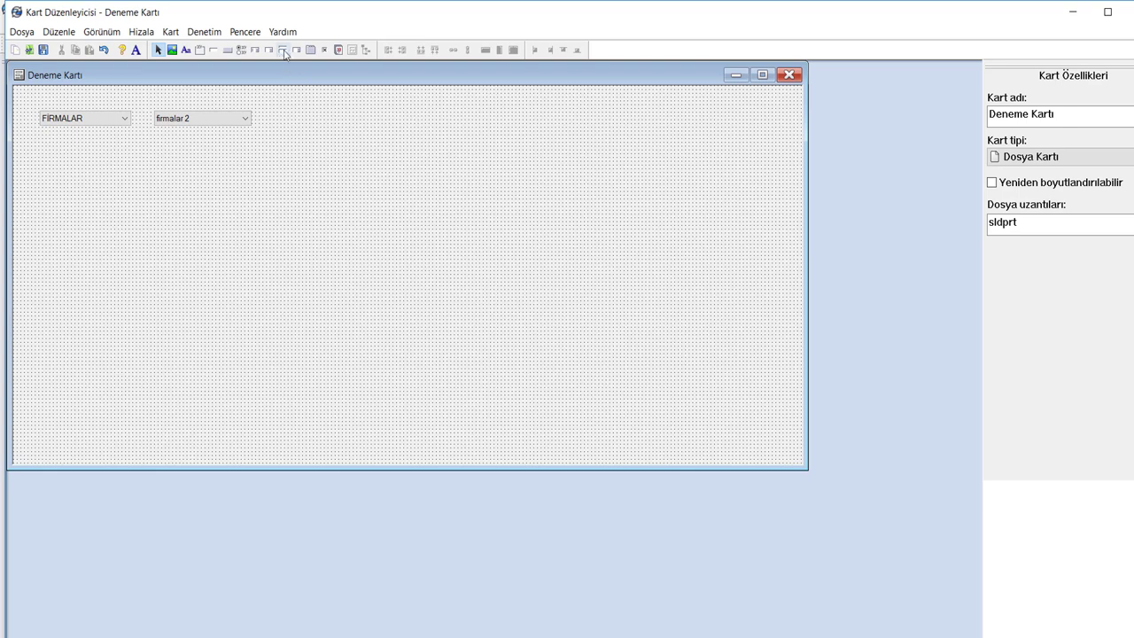
Step: Draw a third combo box right of firmalar 2 that takes its items from the Firmalar list
{"action": "left_click", "coordinate": [283, 52]}
{"action": "left_click_drag", "start_coordinate": [276, 112], "coordinate": [361, 132]}
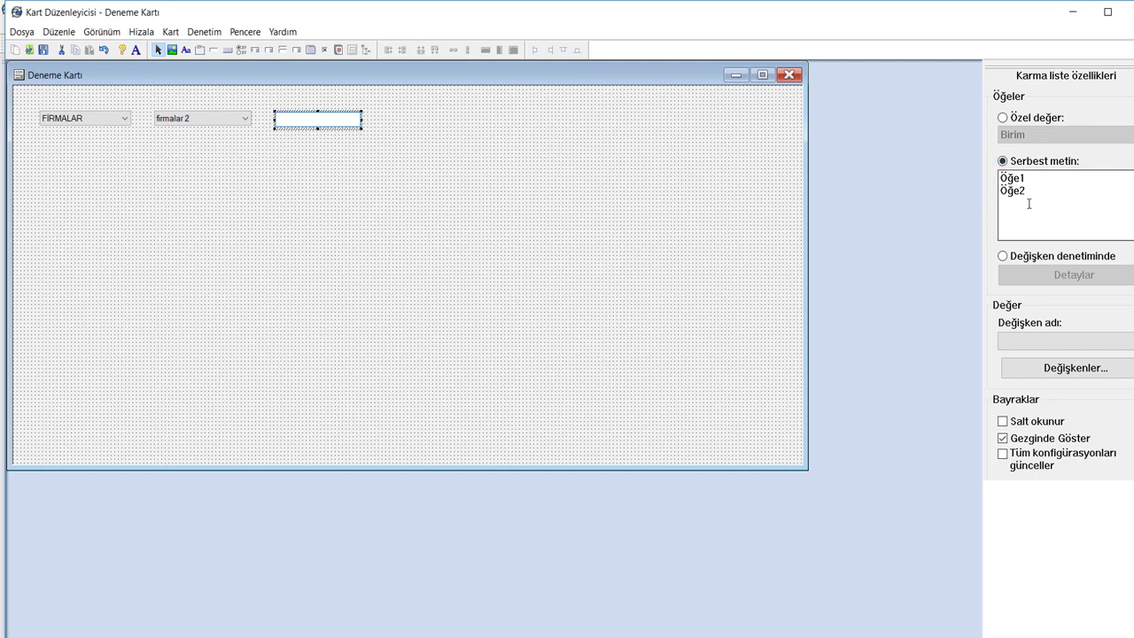
{"action": "left_click", "coordinate": [1039, 121]}
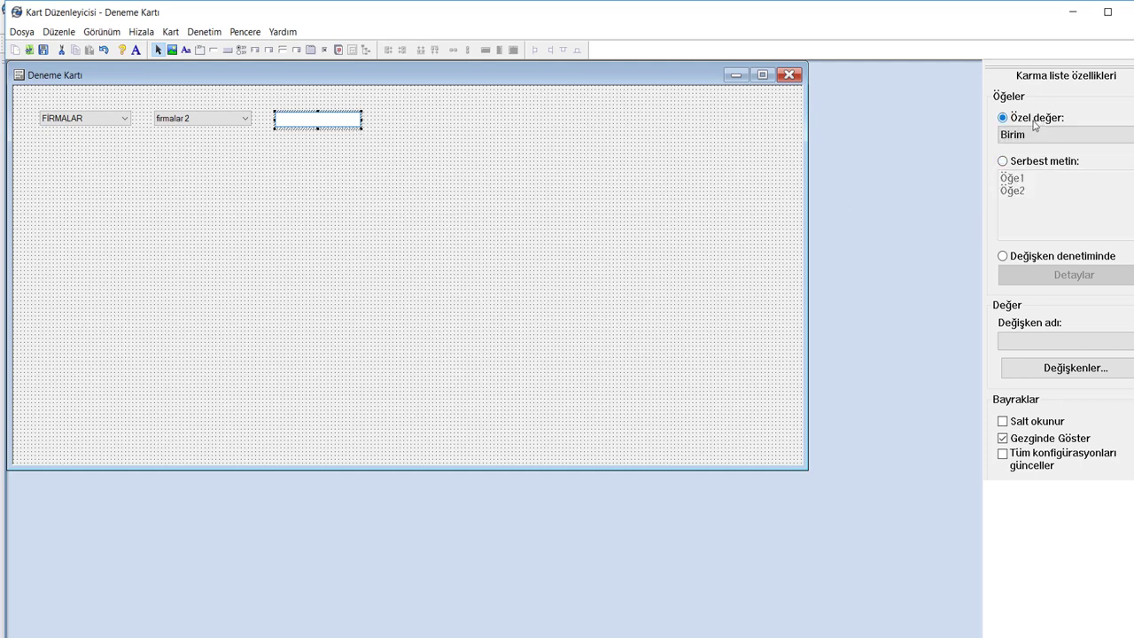
{"action": "left_click", "coordinate": [1051, 136]}
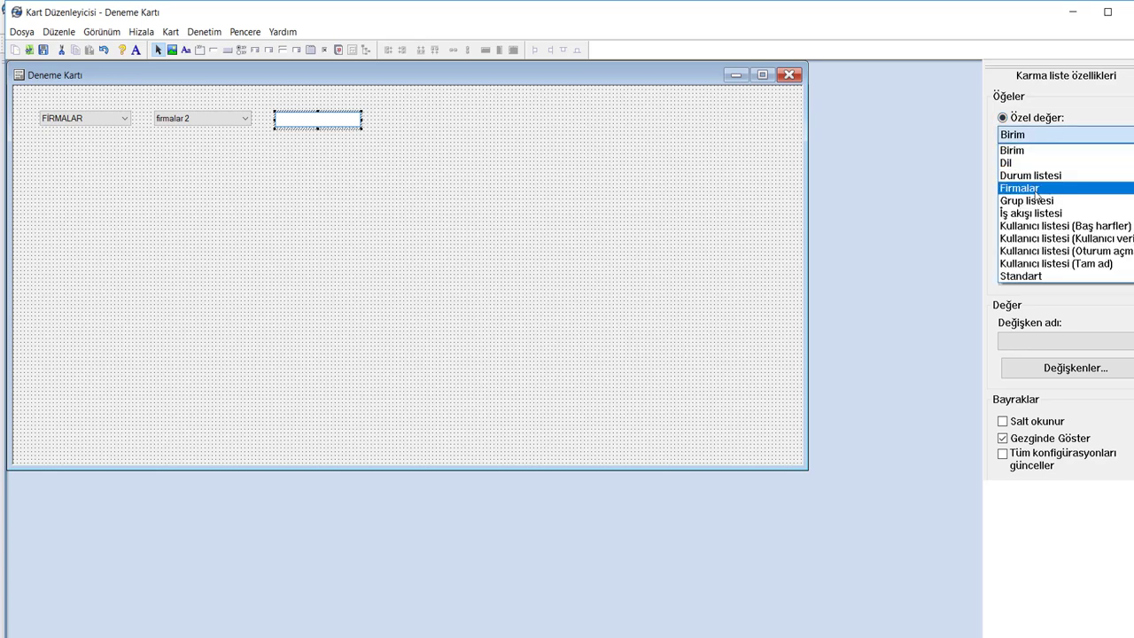
{"action": "left_click", "coordinate": [1037, 191]}
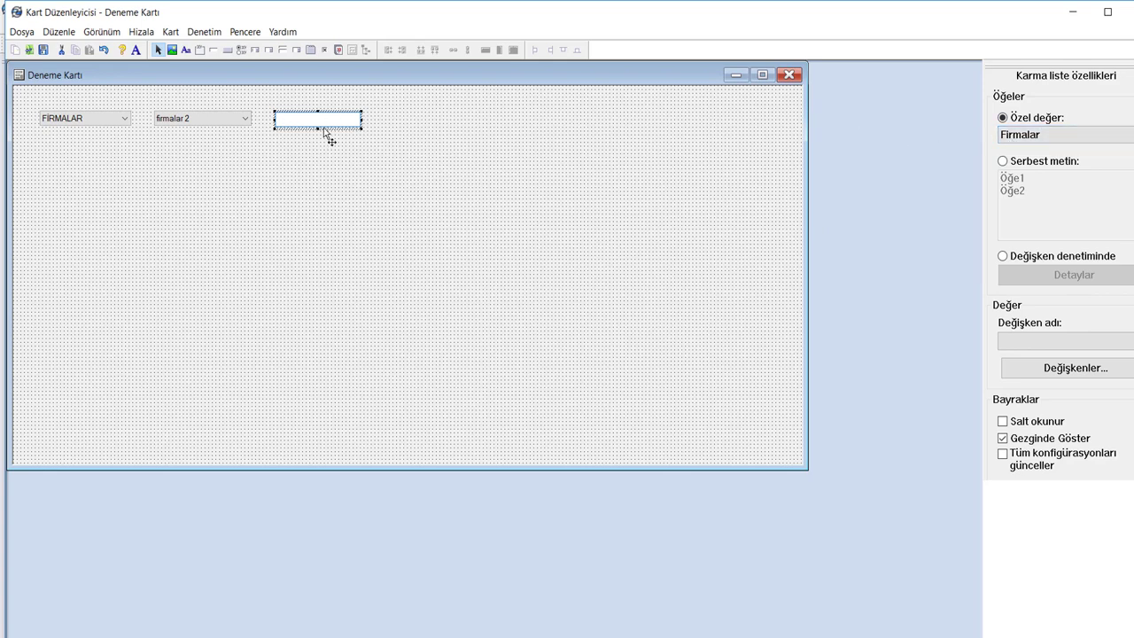
Step: Create variable 'firmalar 3' mapped to CustomProperty 'firmalar' for sldprt files
{"action": "left_click", "coordinate": [1068, 347]}
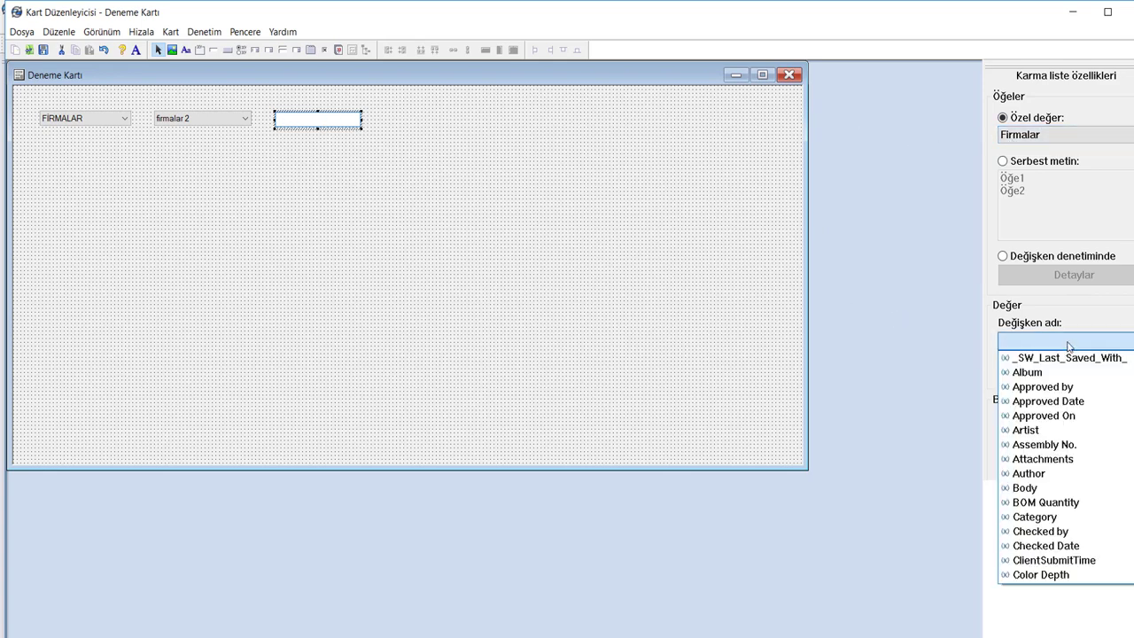
{"action": "left_click", "coordinate": [1068, 346]}
{"action": "left_click", "coordinate": [1074, 367]}
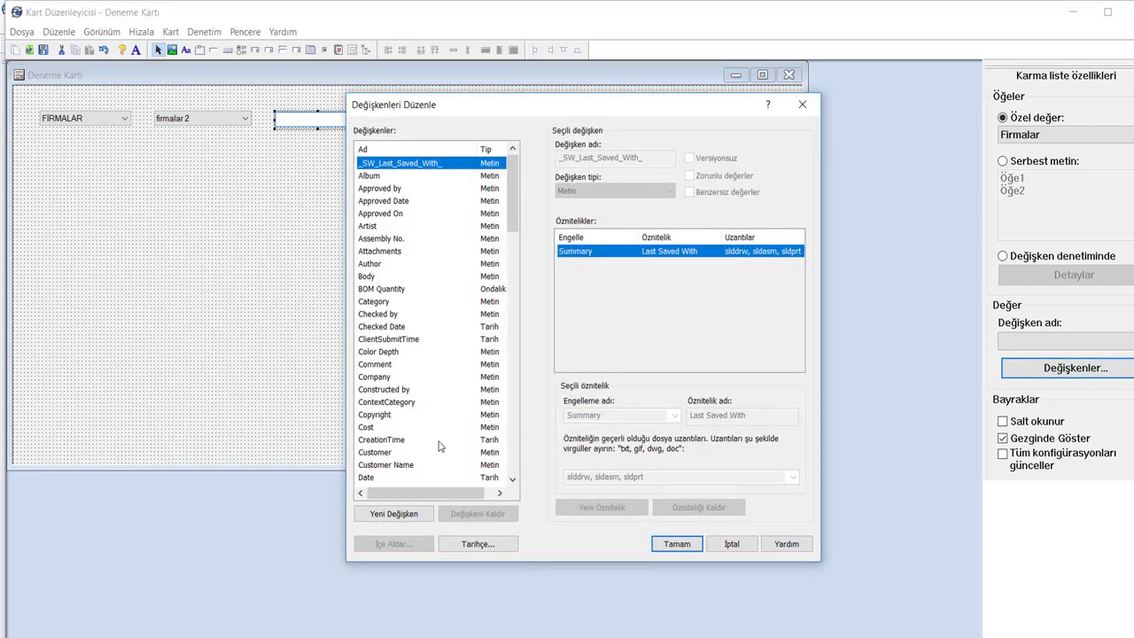
{"action": "left_click", "coordinate": [394, 514]}
{"action": "type", "text": "firmalar 3"}
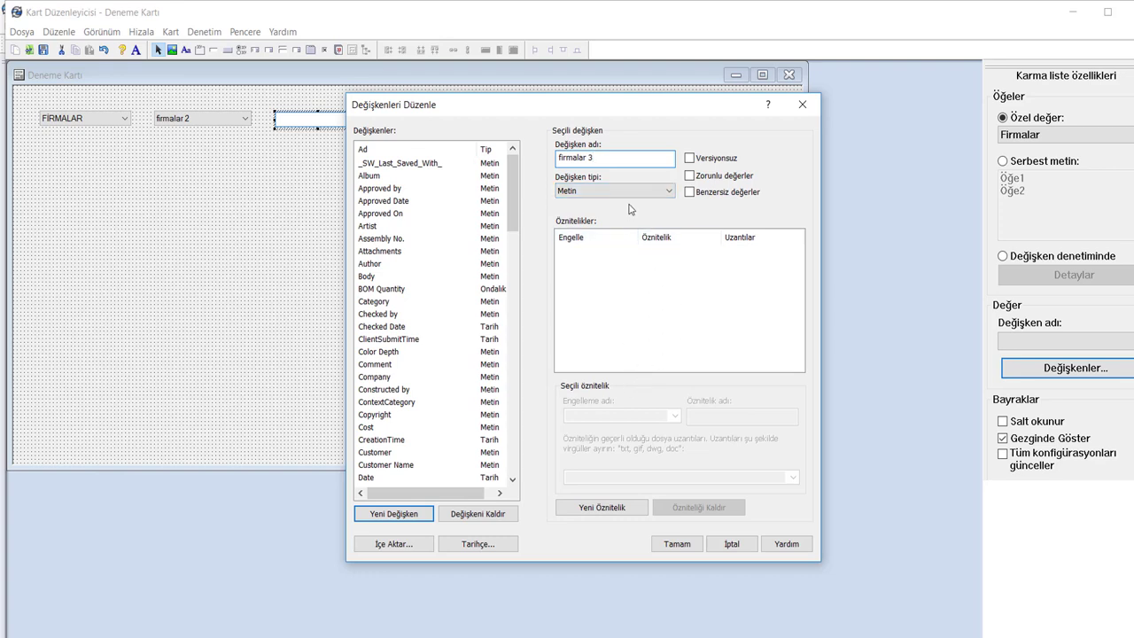
{"action": "left_click", "coordinate": [619, 505]}
{"action": "left_click", "coordinate": [674, 417]}
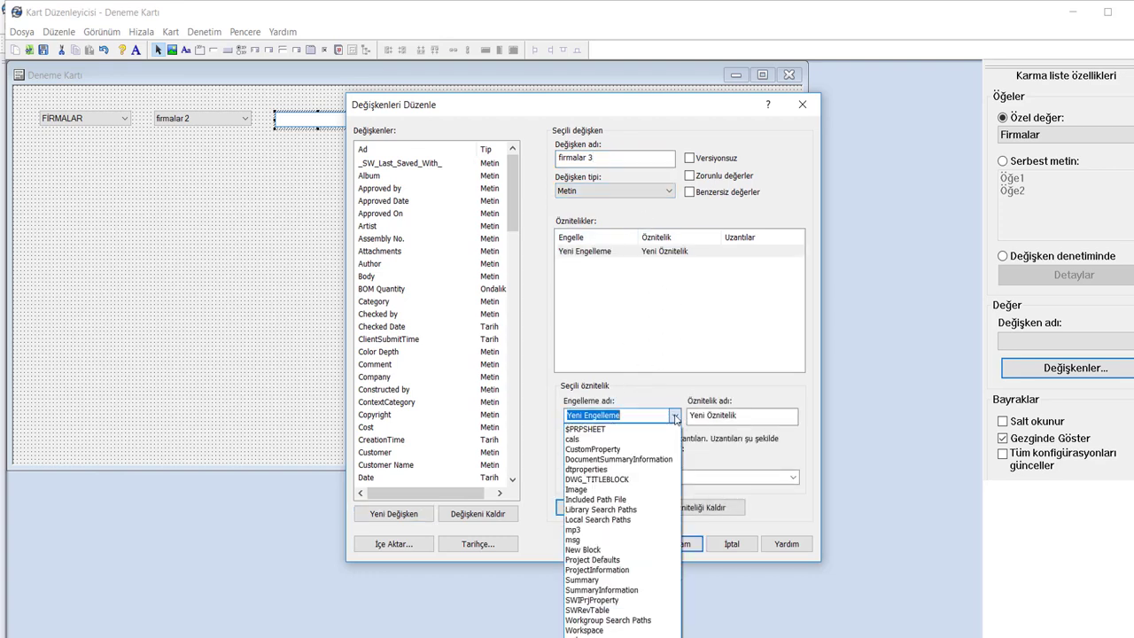
{"action": "left_click", "coordinate": [620, 449]}
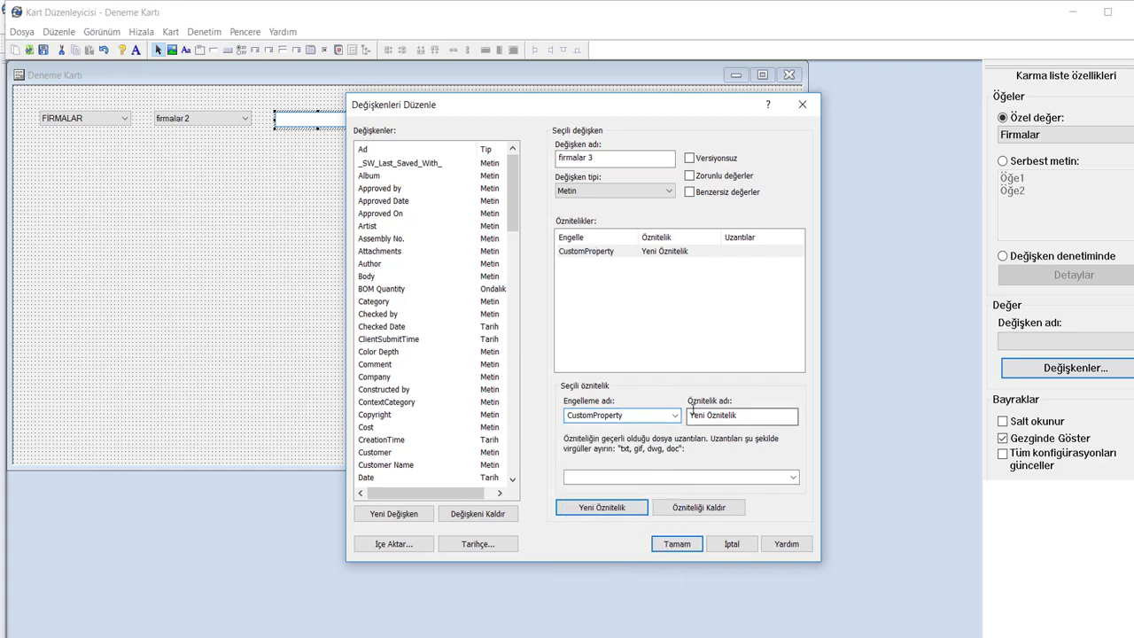
{"action": "type", "text": "firmalar 3"}
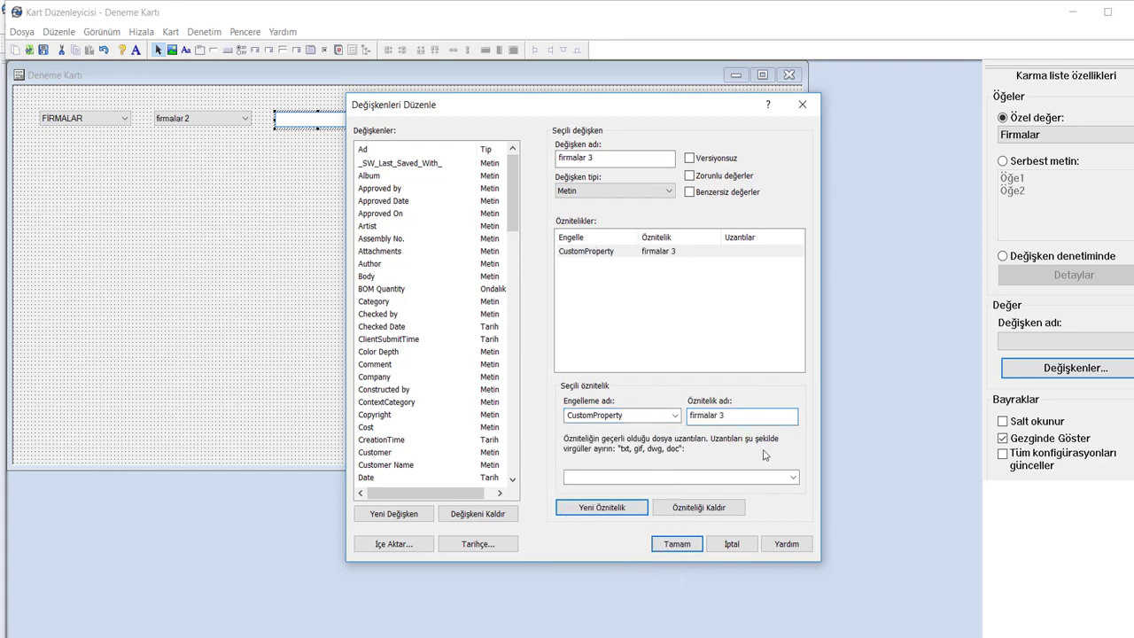
{"action": "left_click", "coordinate": [784, 476]}
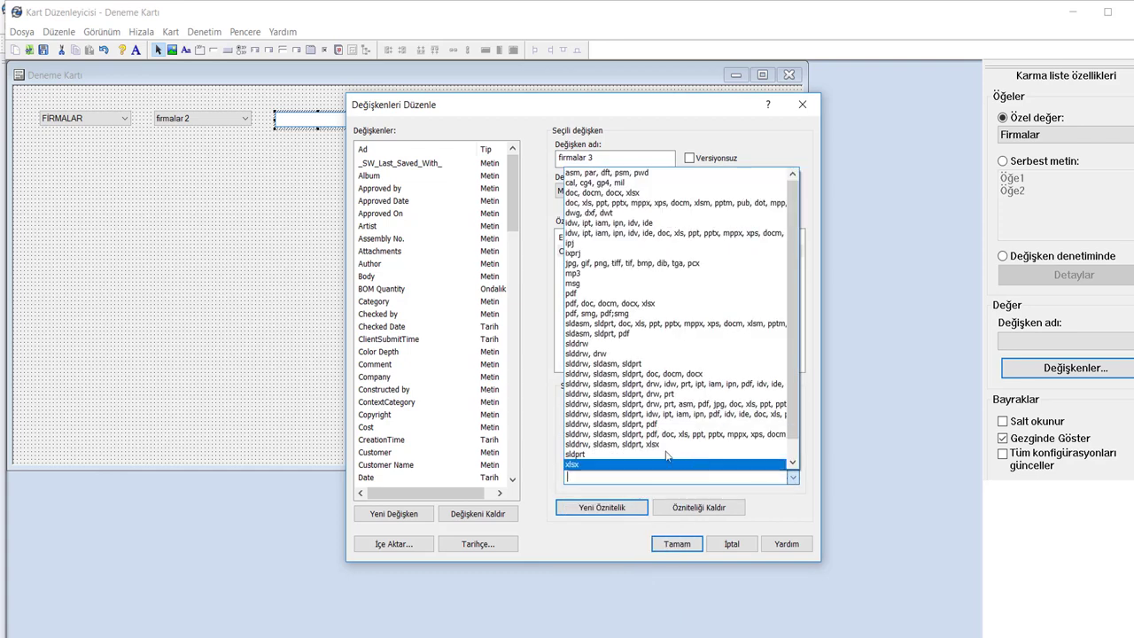
{"action": "left_click", "coordinate": [647, 455]}
{"action": "left_click", "coordinate": [677, 542]}
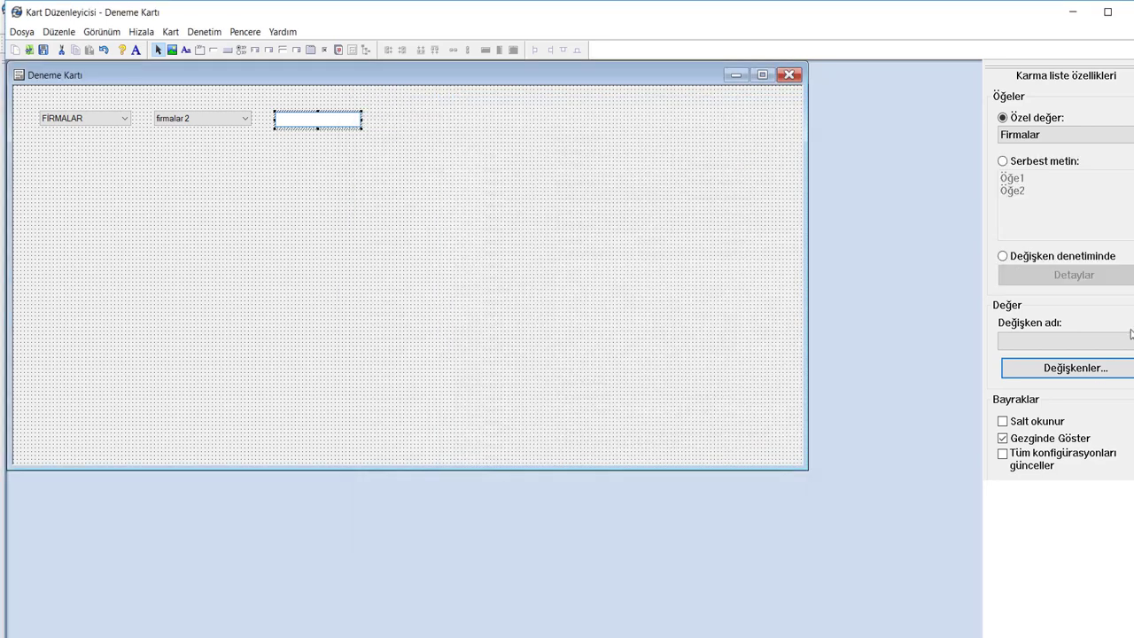
Step: Bind the third combo box to the 'firmalar 3' variable
{"action": "left_click", "coordinate": [1123, 340]}
{"action": "scroll", "coordinate": [1093, 481], "scroll_direction": "down", "scroll_amount": 5}
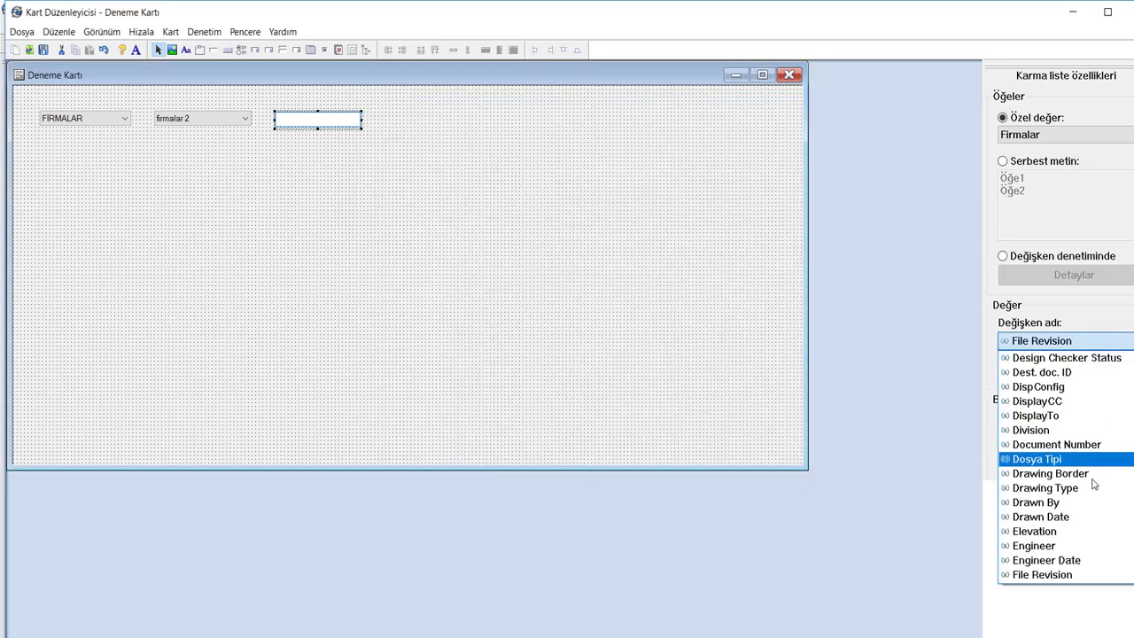
{"action": "scroll", "coordinate": [1081, 496], "scroll_direction": "down", "scroll_amount": 1}
{"action": "scroll", "coordinate": [1062, 496], "scroll_direction": "down", "scroll_amount": 1}
{"action": "left_click", "coordinate": [1045, 560]}
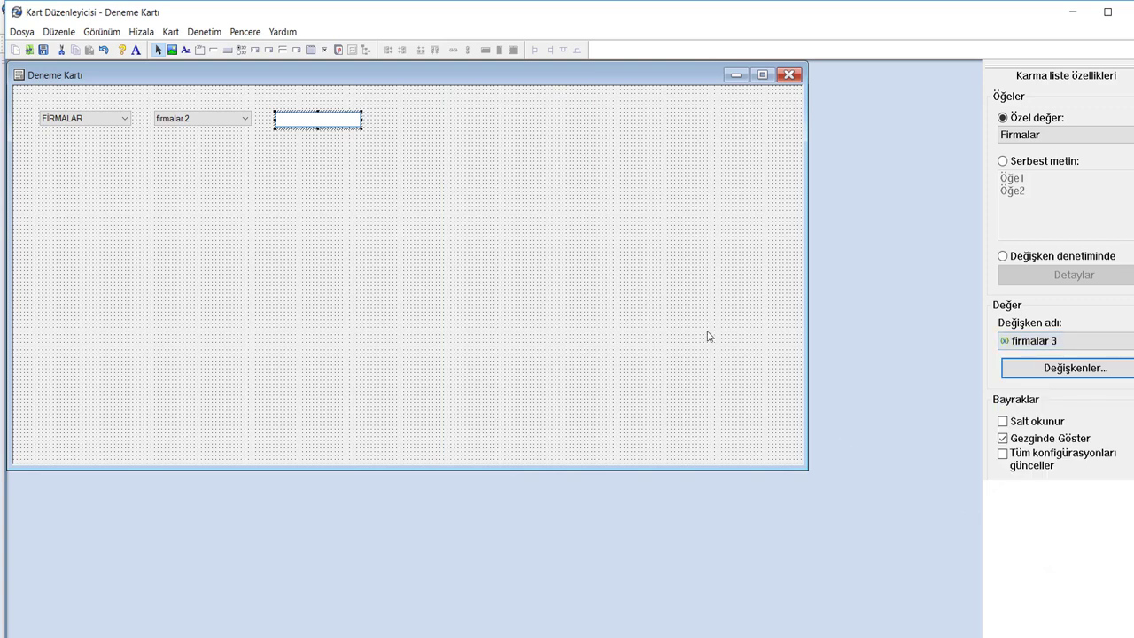
{"action": "left_click", "coordinate": [522, 182]}
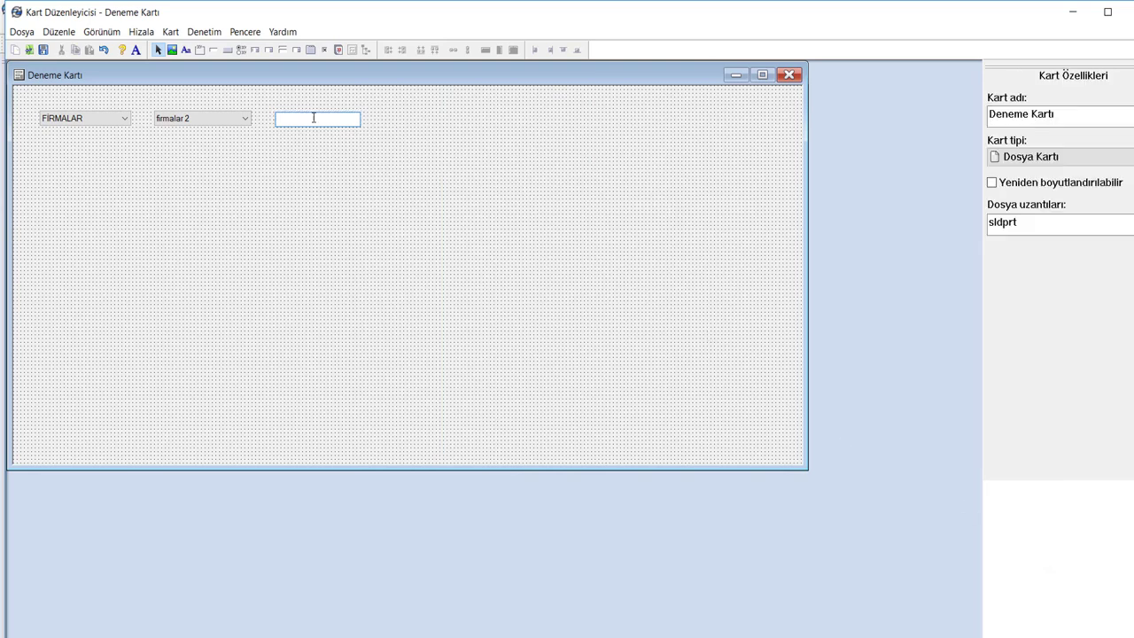
Step: Draw a list box right of the combo box and fill it from the Kullanıcı listesi (Tam ad) special value
{"action": "left_click", "coordinate": [298, 53]}
{"action": "left_click_drag", "start_coordinate": [389, 114], "coordinate": [493, 132]}
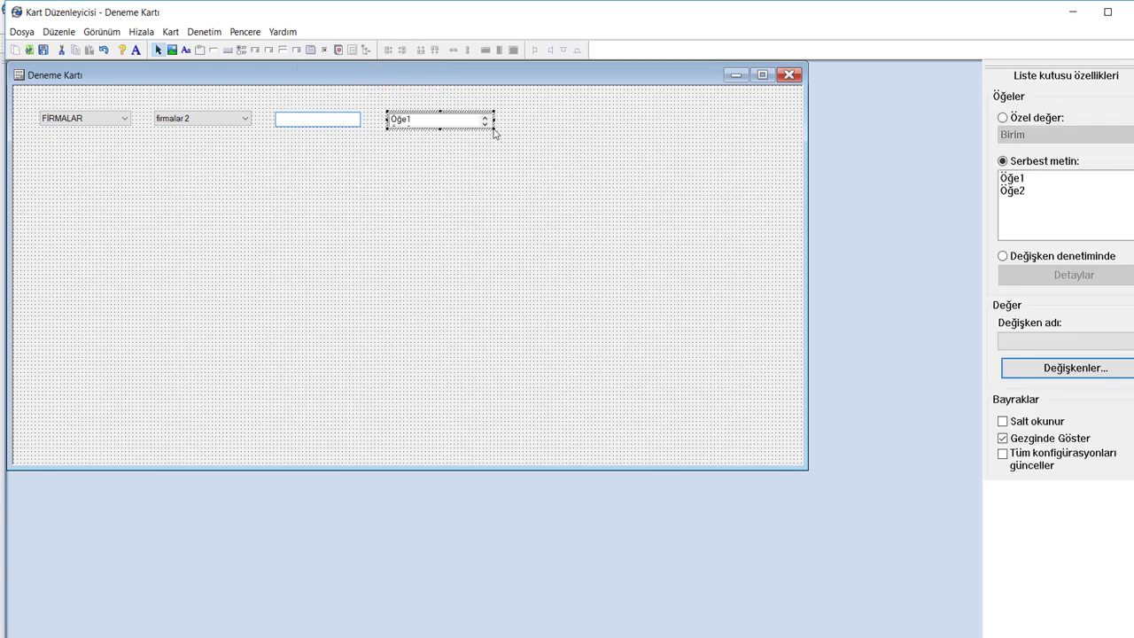
{"action": "left_click", "coordinate": [1018, 122]}
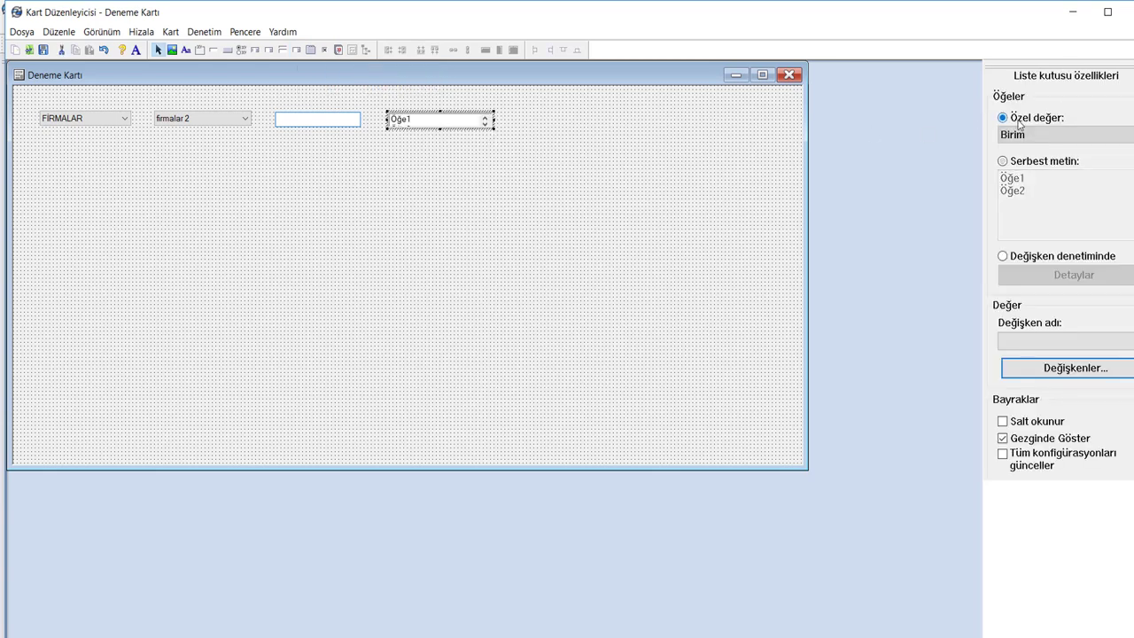
{"action": "left_click", "coordinate": [1032, 136]}
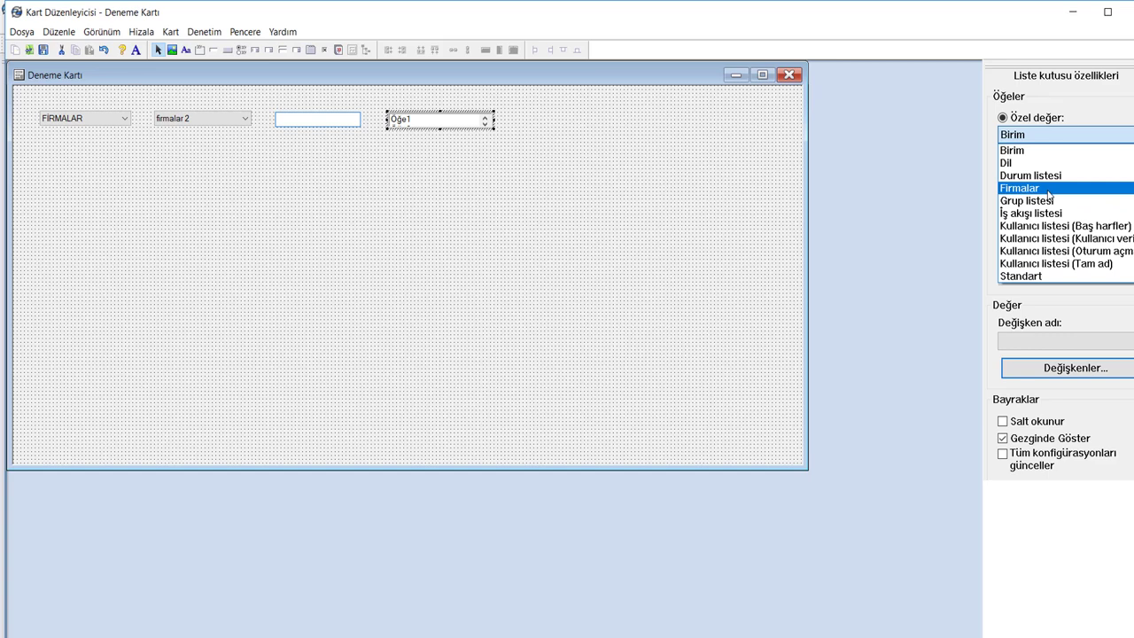
{"action": "left_click", "coordinate": [1042, 266]}
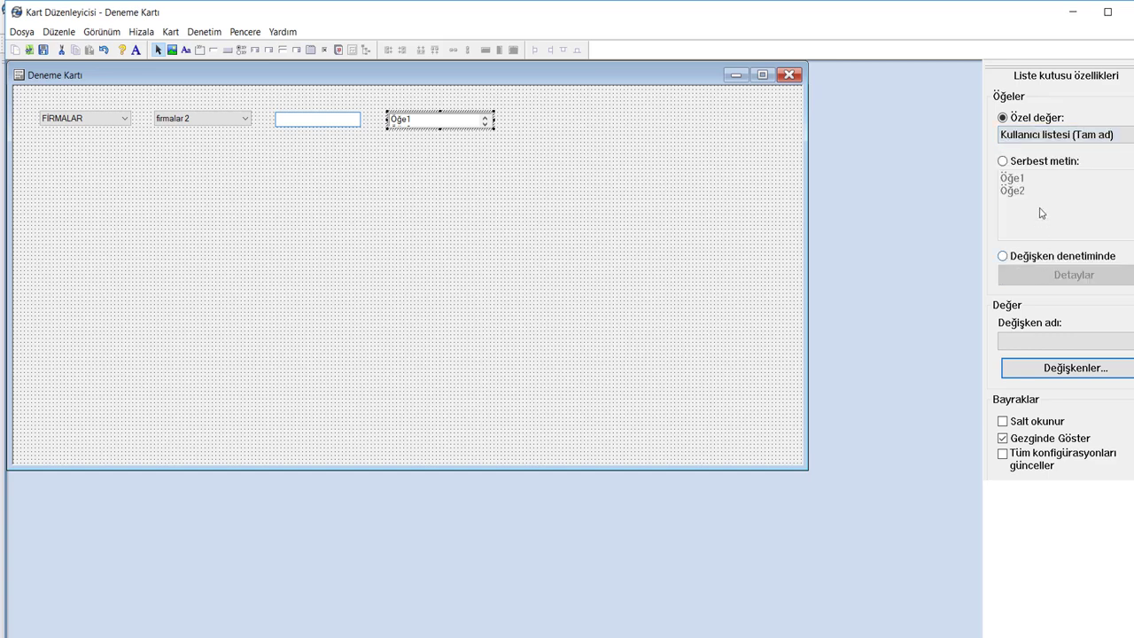
{"action": "left_click", "coordinate": [1041, 341]}
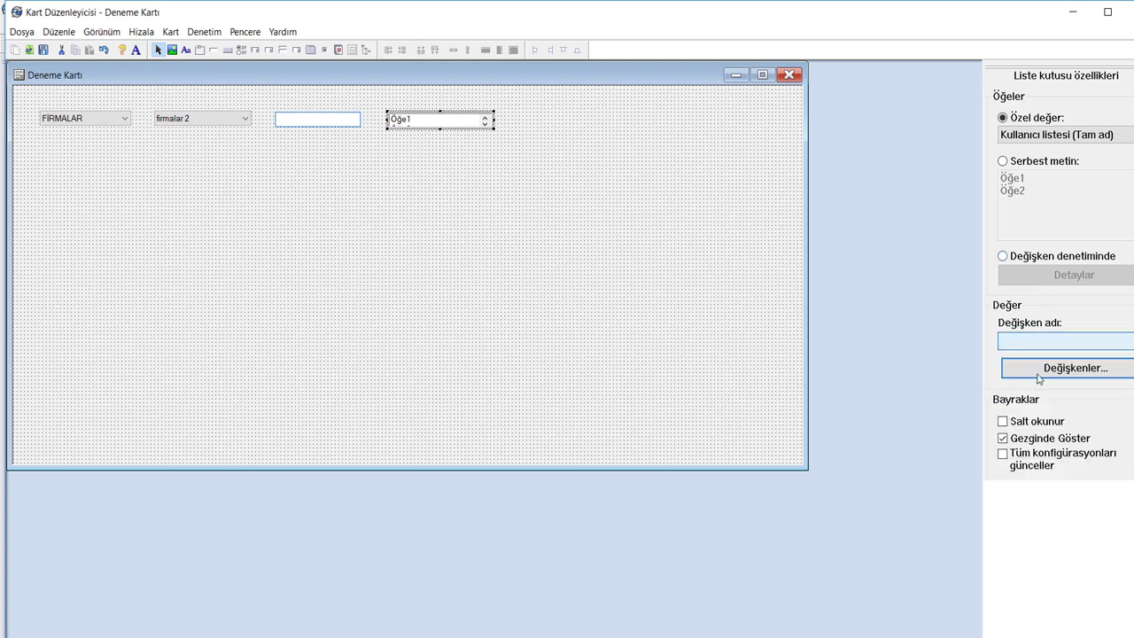
Step: Create a Kullanıcı İsmi variable mapped to a CustomProperty attribute named Kullanıcı İsmi
{"action": "left_click", "coordinate": [1040, 368]}
{"action": "left_click", "coordinate": [413, 513]}
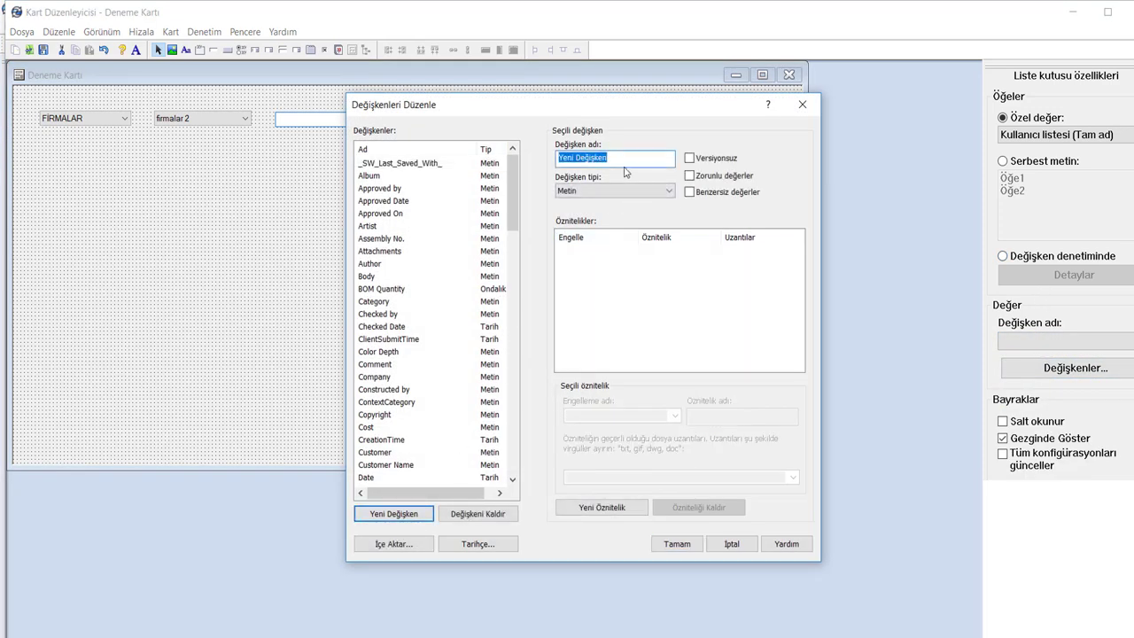
{"action": "type", "text": "Kullanıcı İsmi"}
{"action": "left_click", "coordinate": [596, 510]}
{"action": "left_click", "coordinate": [673, 416]}
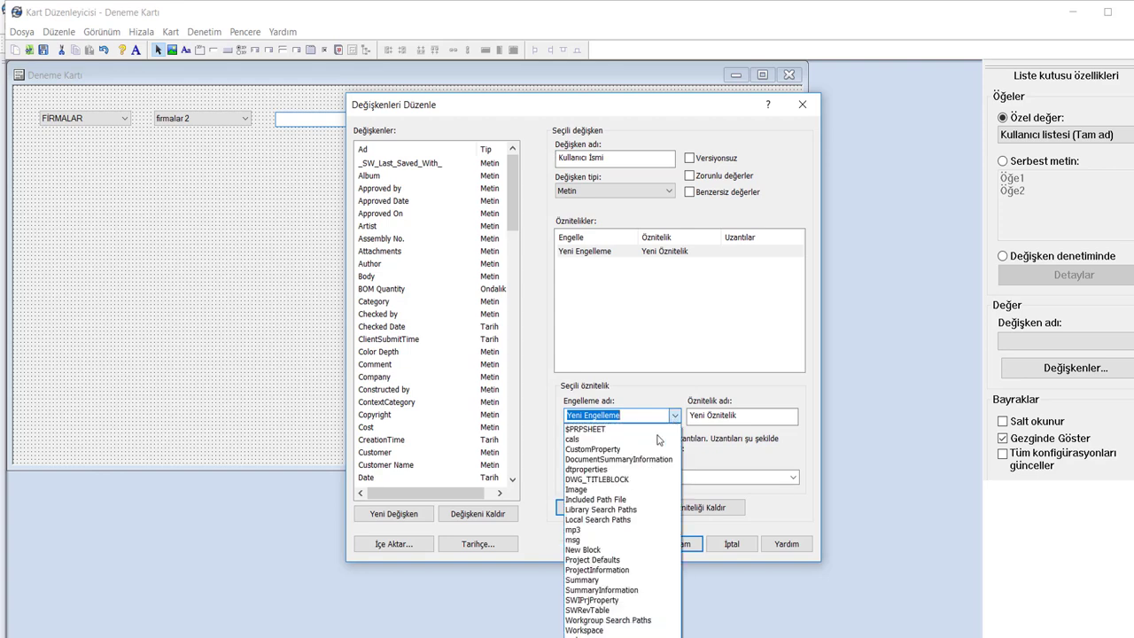
{"action": "left_click", "coordinate": [594, 449]}
{"action": "key", "text": "Tab"}
{"action": "type", "text": "Ku"}
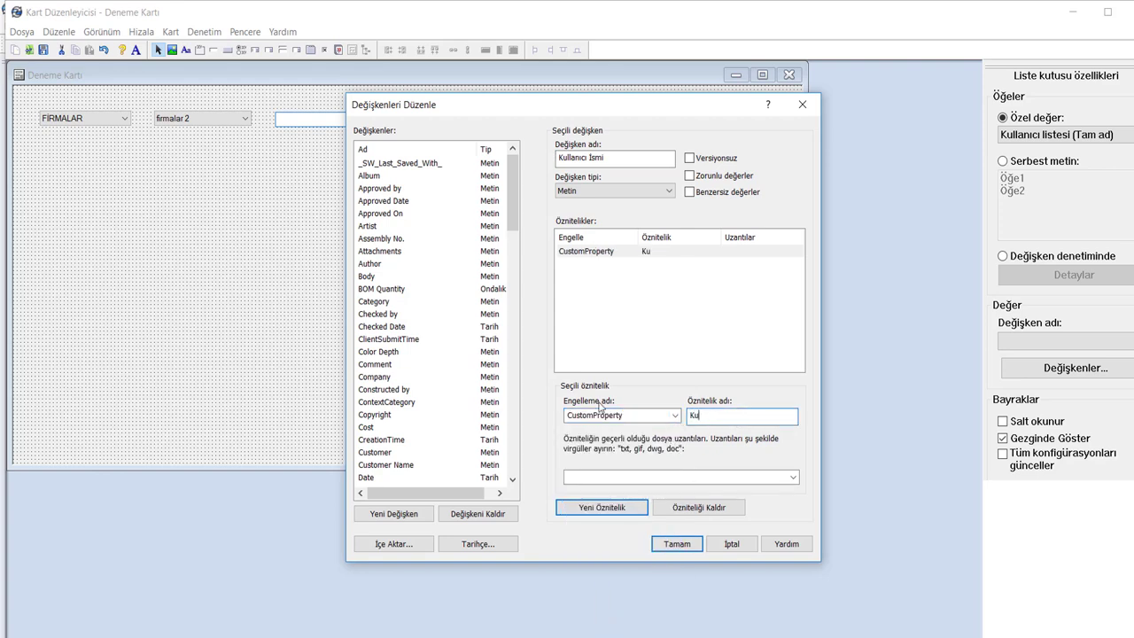
{"action": "type", "text": "İsmi"}
{"action": "left_click", "coordinate": [795, 483]}
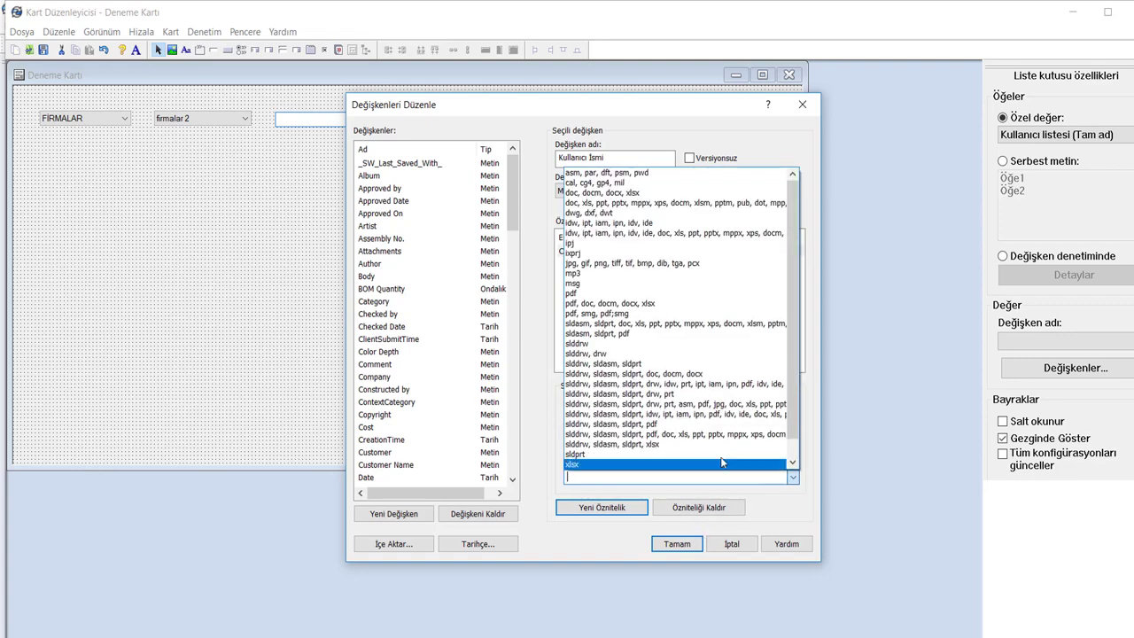
{"action": "left_click", "coordinate": [735, 459]}
{"action": "key", "text": "Return"}
Step: Bind the list box to the Kullanıcı İsmi variable
{"action": "left_click", "coordinate": [1097, 346]}
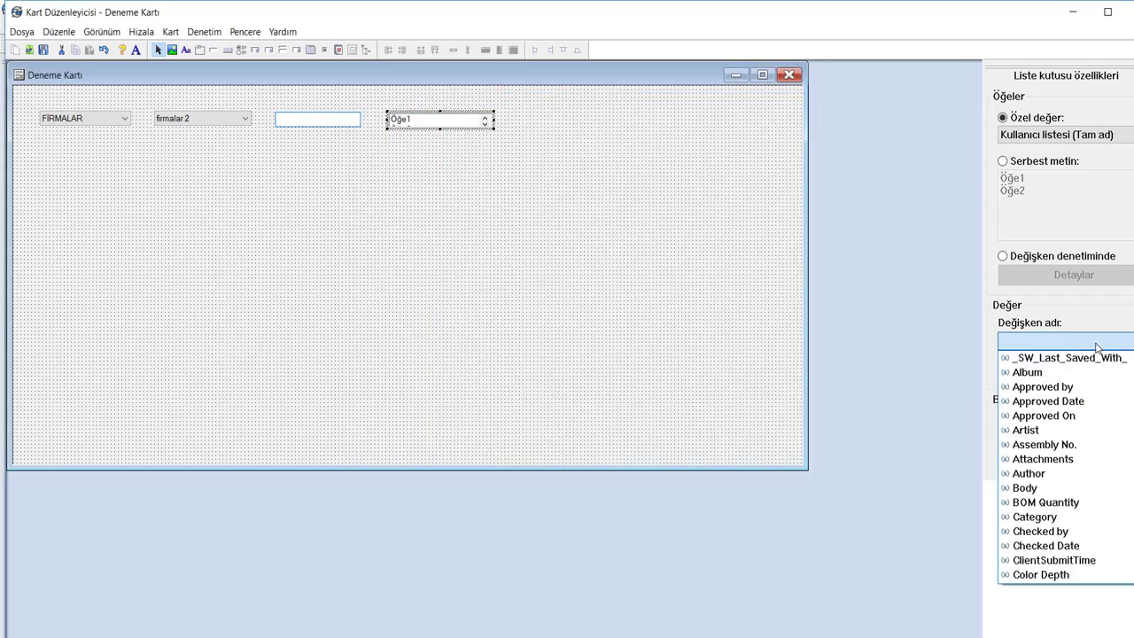
{"action": "key", "text": "k"}
{"action": "scroll", "coordinate": [1071, 443], "scroll_direction": "down", "scroll_amount": 1}
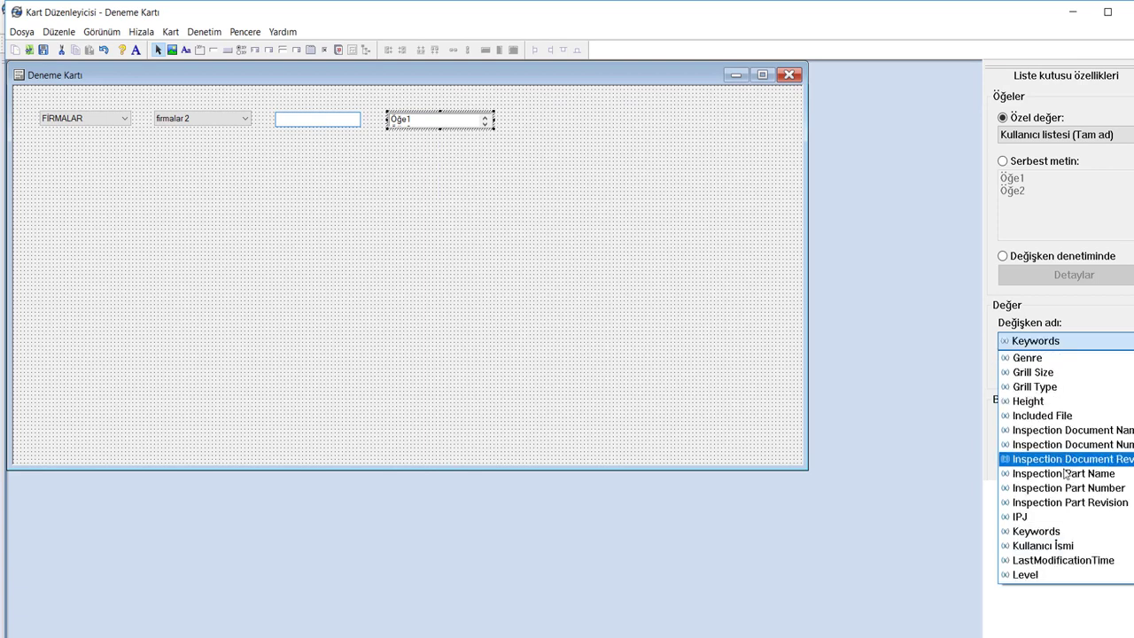
{"action": "left_click", "coordinate": [1049, 546]}
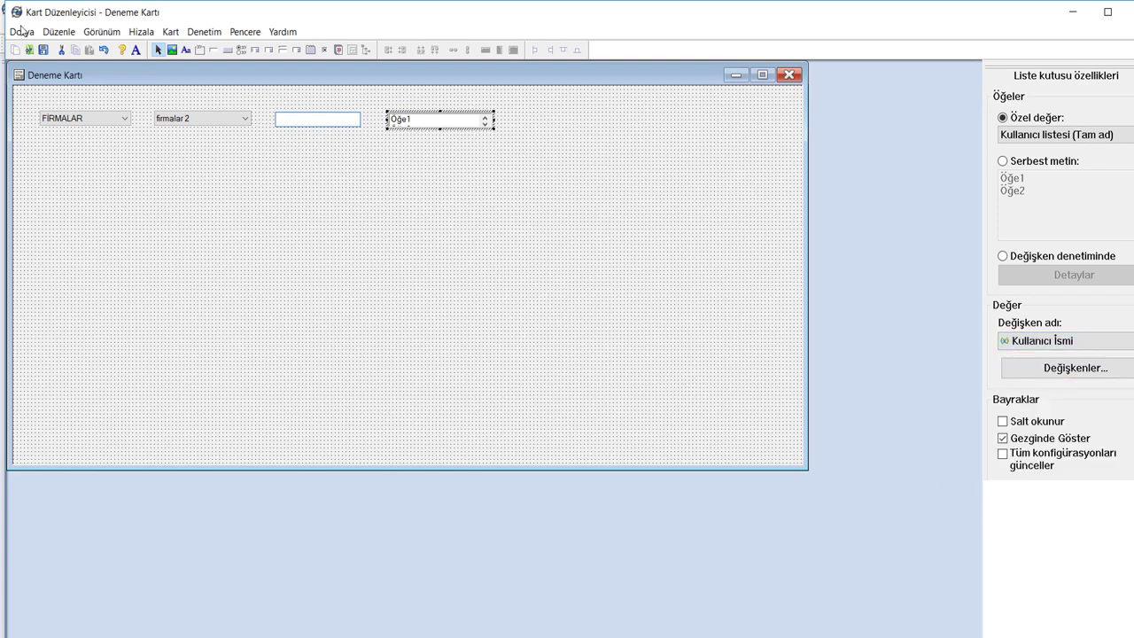
Step: Shrink the card window, stretch the firmalar 3 combo box and list box taller, and save Deneme Kartı
{"action": "left_click_drag", "start_coordinate": [806, 467], "coordinate": [565, 257]}
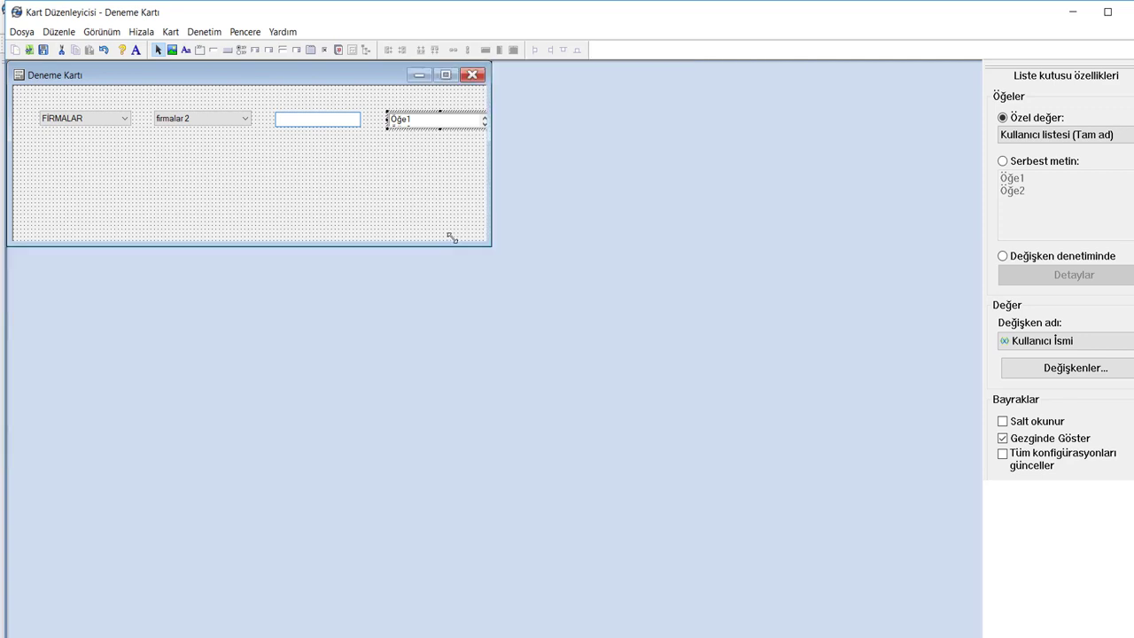
{"action": "left_click", "coordinate": [42, 50]}
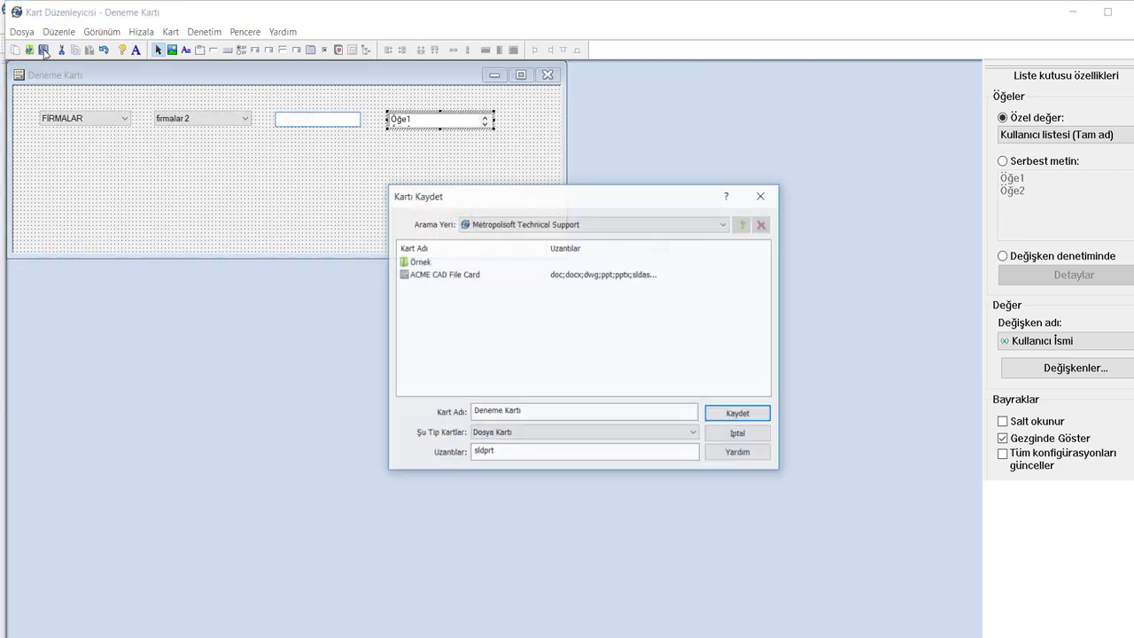
{"action": "left_click_drag", "start_coordinate": [361, 125], "coordinate": [410, 189]}
{"action": "left_click", "coordinate": [509, 122]}
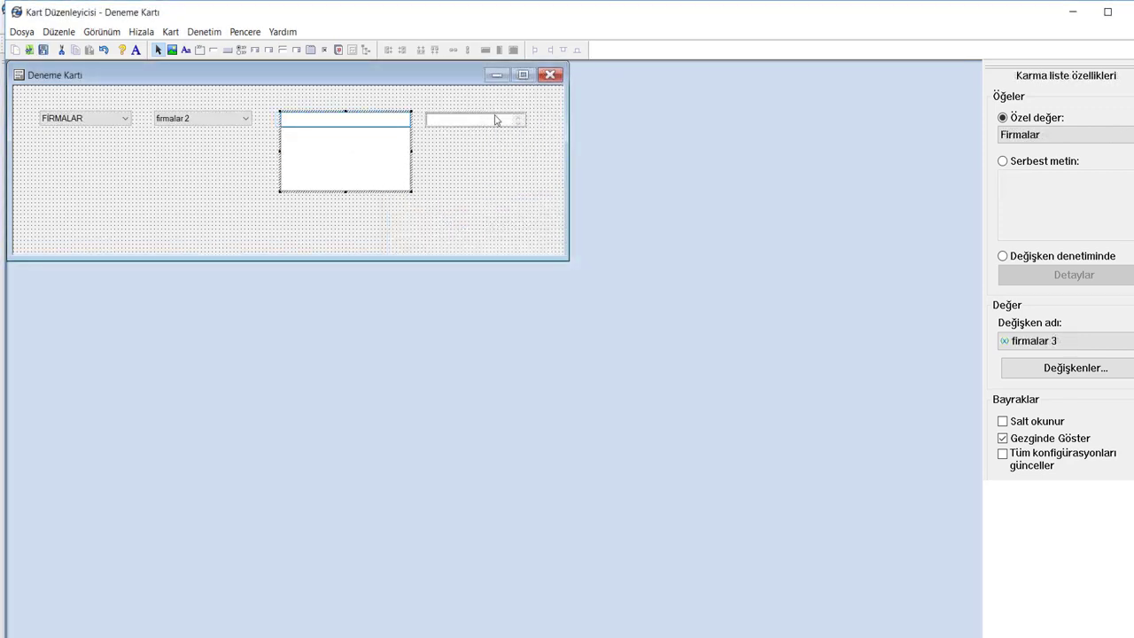
{"action": "left_click_drag", "start_coordinate": [527, 128], "coordinate": [541, 187]}
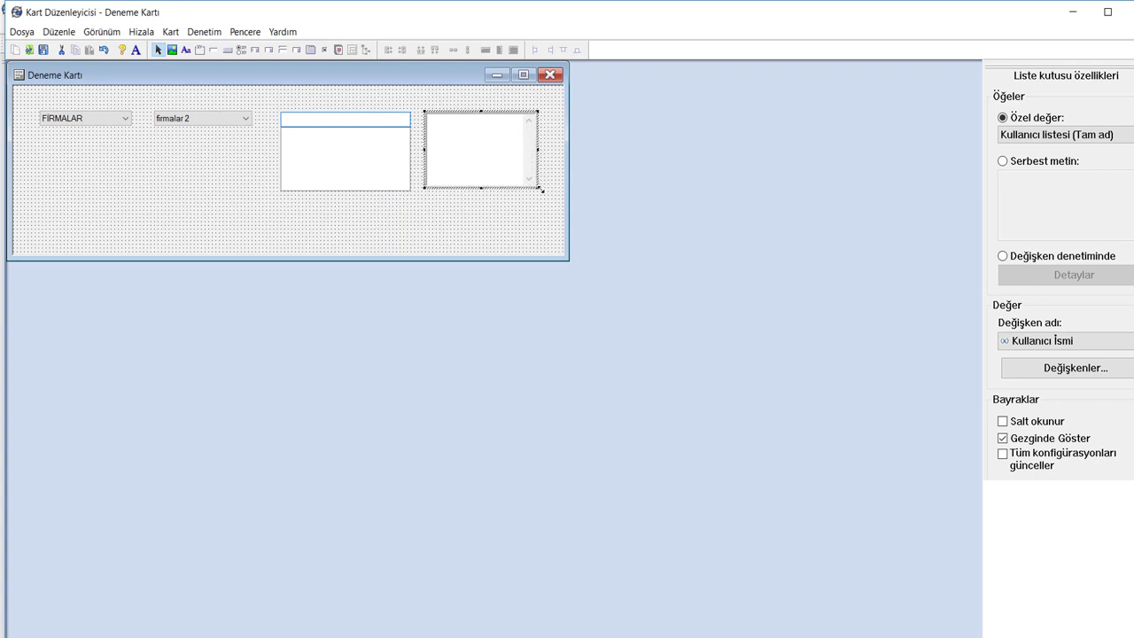
{"action": "key", "text": "ctrl+s"}
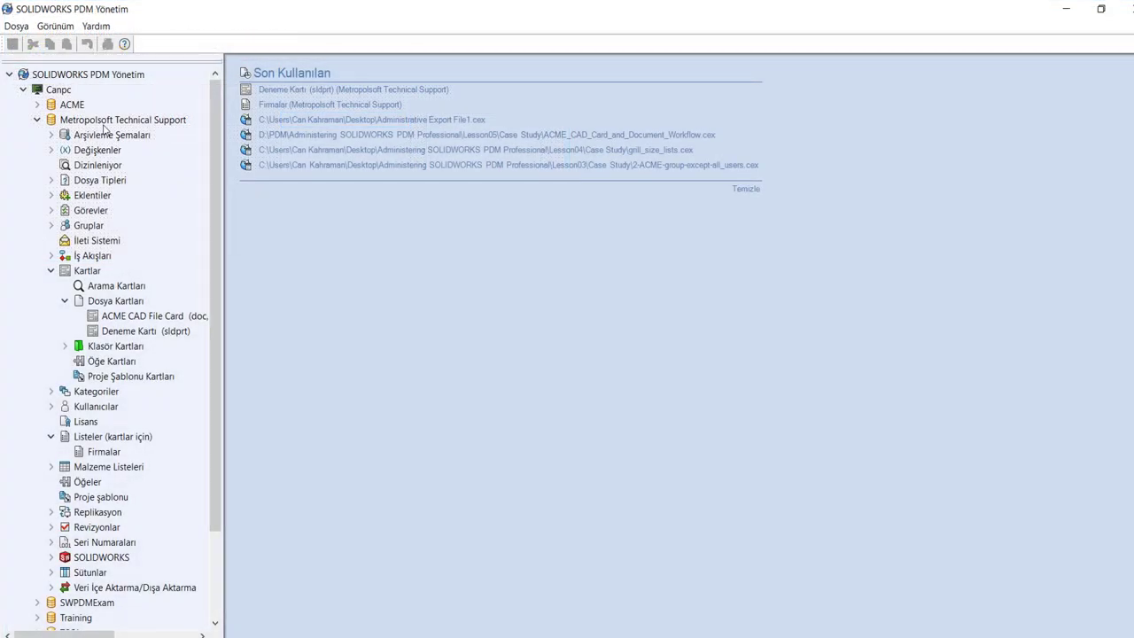
Step: Browse the Metropolsoft vault with Araştır, enter Örnek, and select Clip, Belt to view its card
{"action": "right_click", "coordinate": [93, 121]}
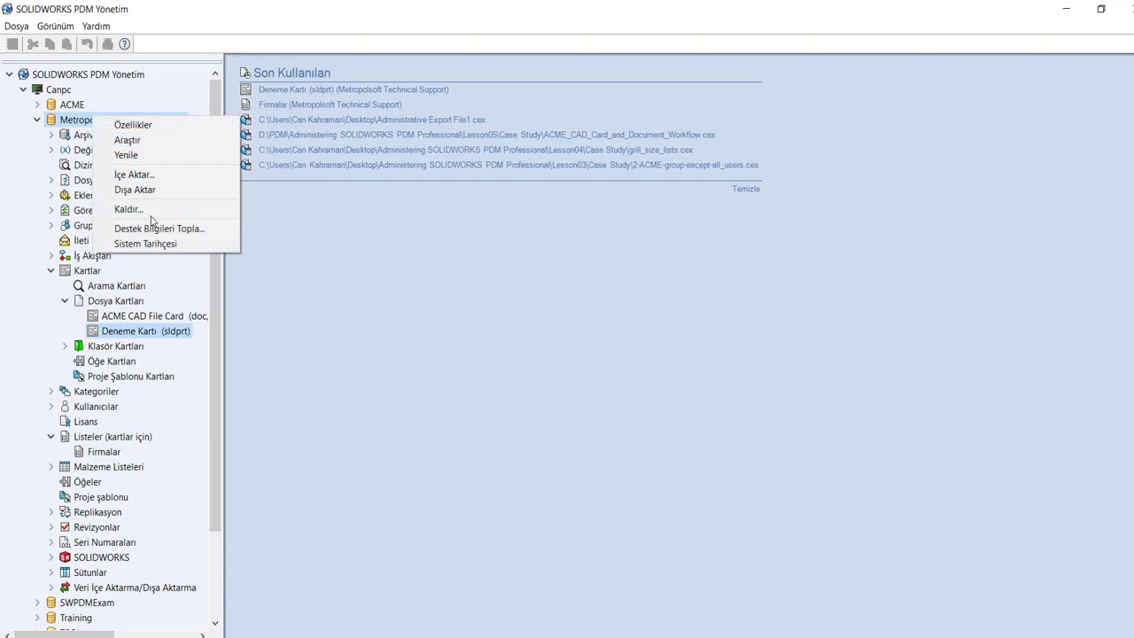
{"action": "left_click", "coordinate": [140, 140]}
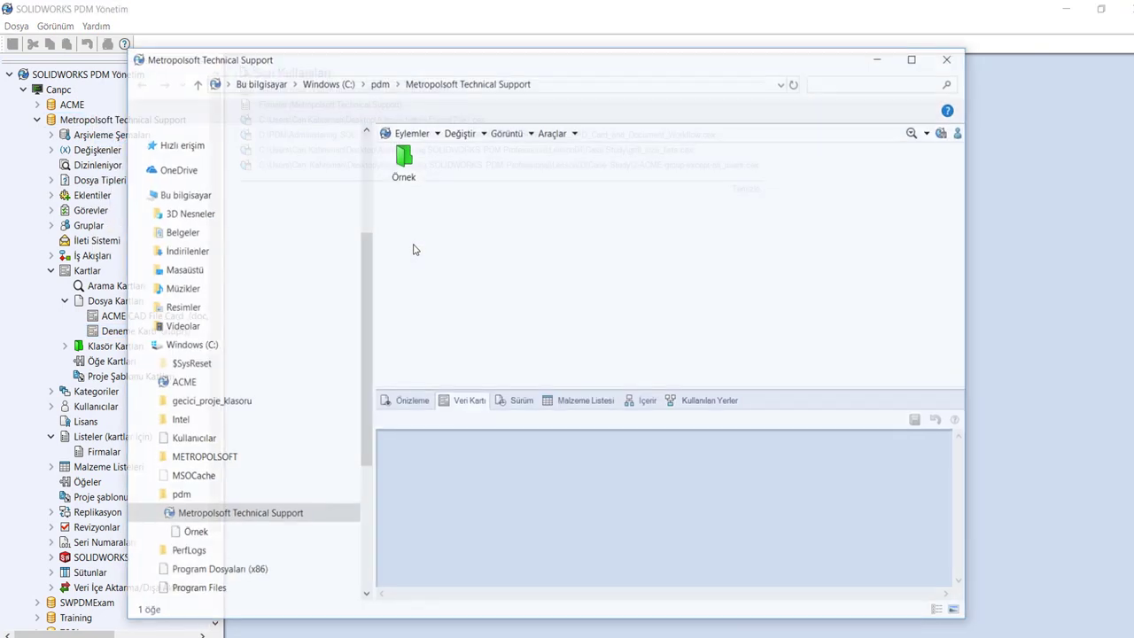
{"action": "double_click", "coordinate": [402, 159]}
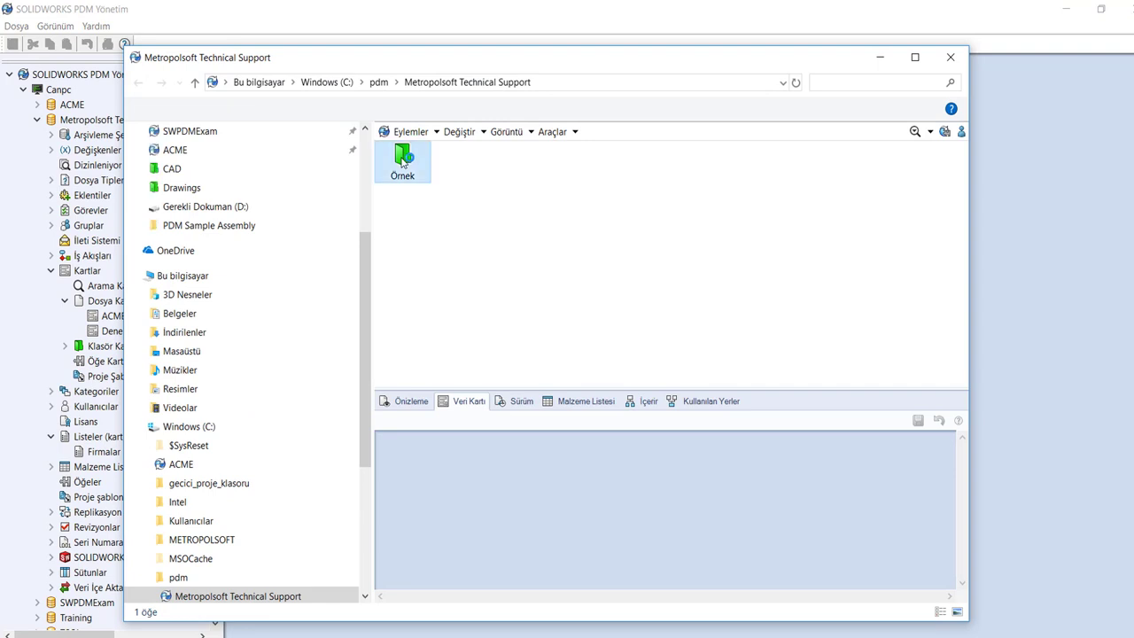
{"action": "double_click", "coordinate": [599, 47]}
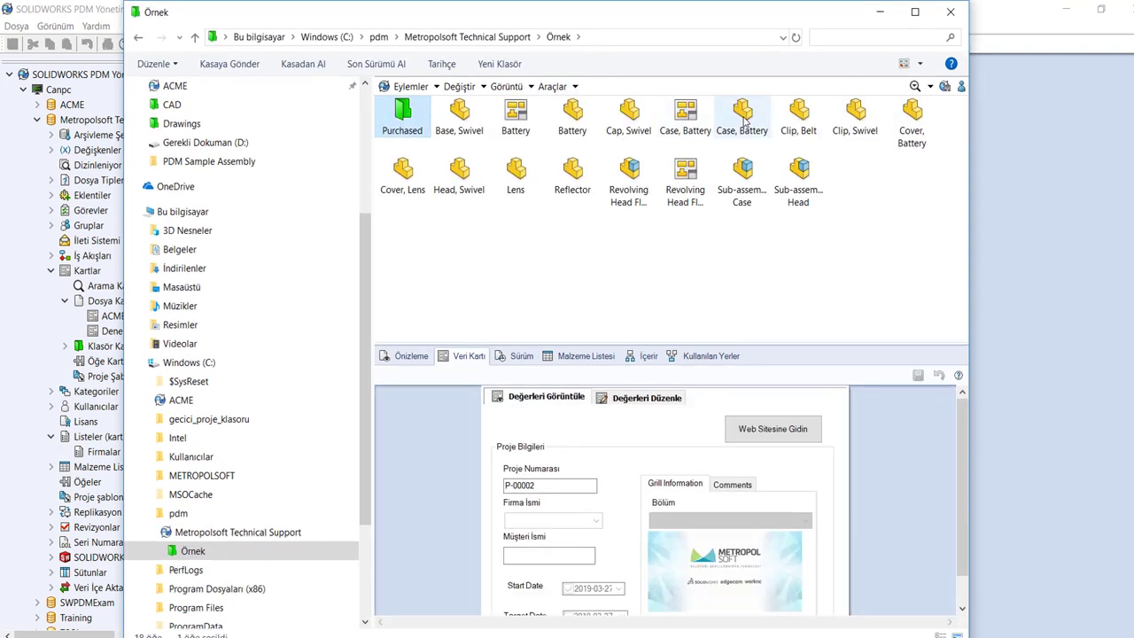
{"action": "left_click", "coordinate": [793, 132]}
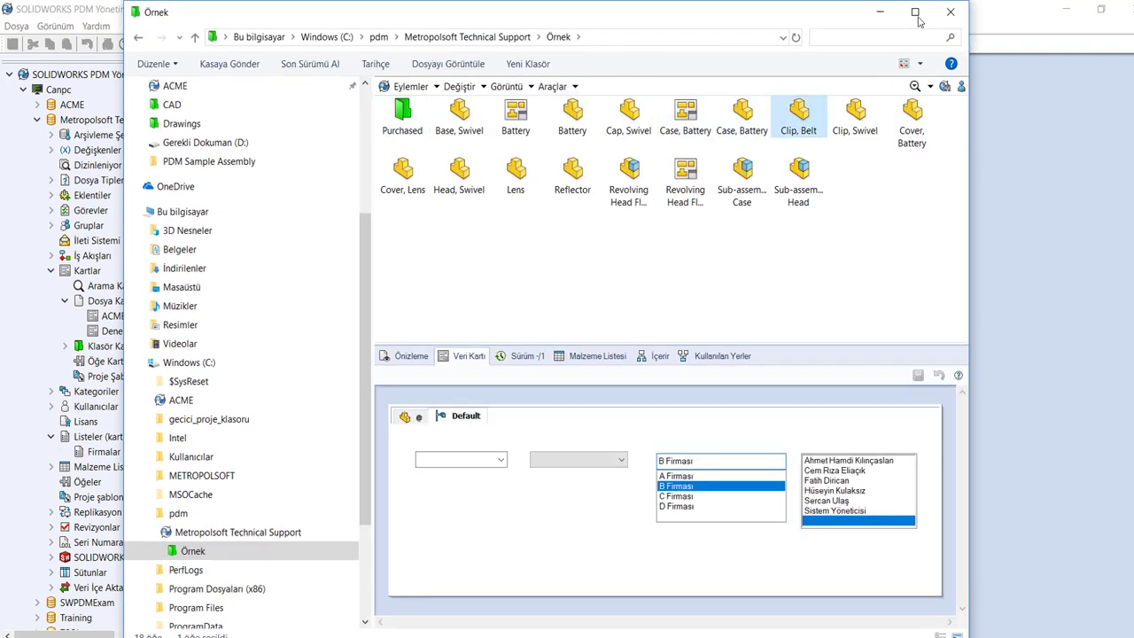
Step: Maximize the vault window and enter E Firması in the first company field
{"action": "left_click", "coordinate": [916, 13]}
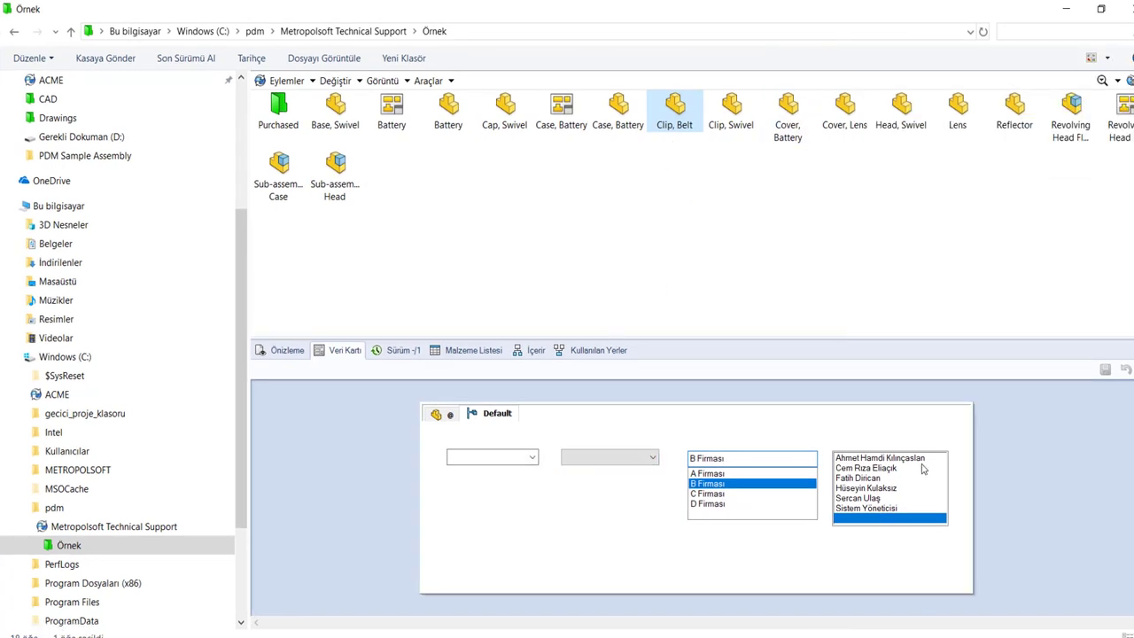
{"action": "left_click", "coordinate": [531, 459]}
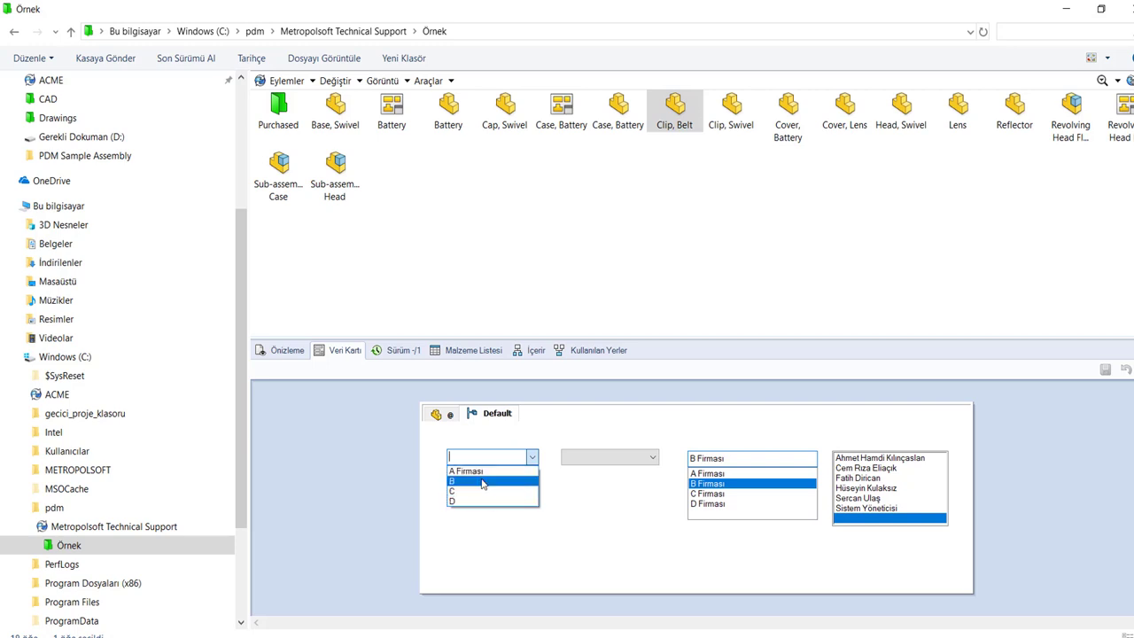
{"action": "left_click", "coordinate": [483, 480]}
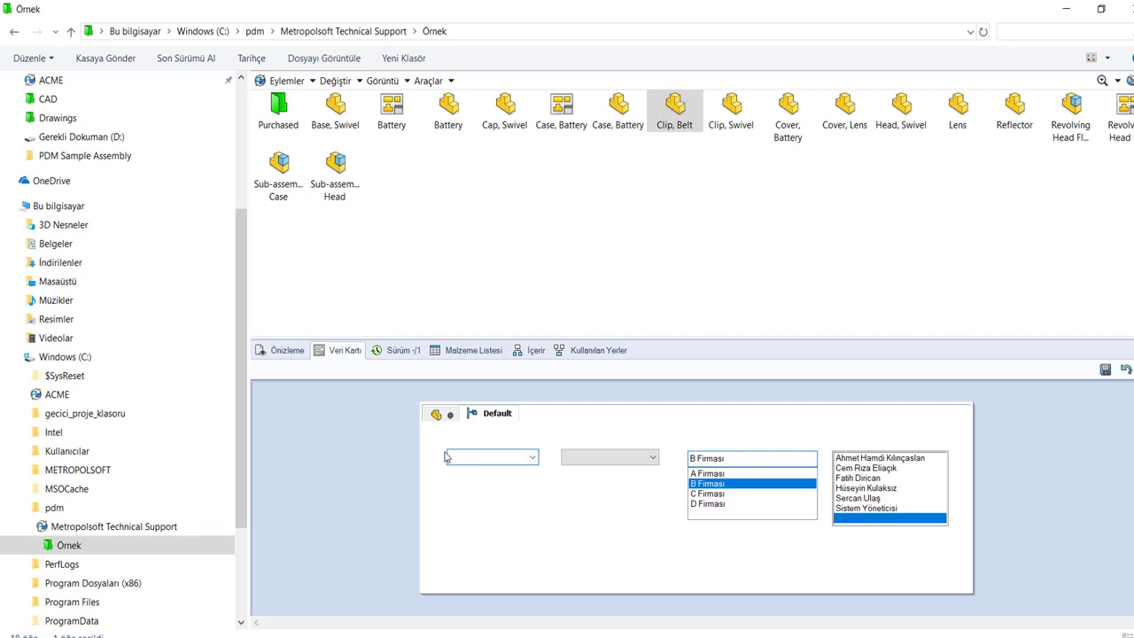
{"action": "type", "text": "E Firması"}
Step: Choose B firması in the now-enabled second company field
{"action": "left_click", "coordinate": [607, 460]}
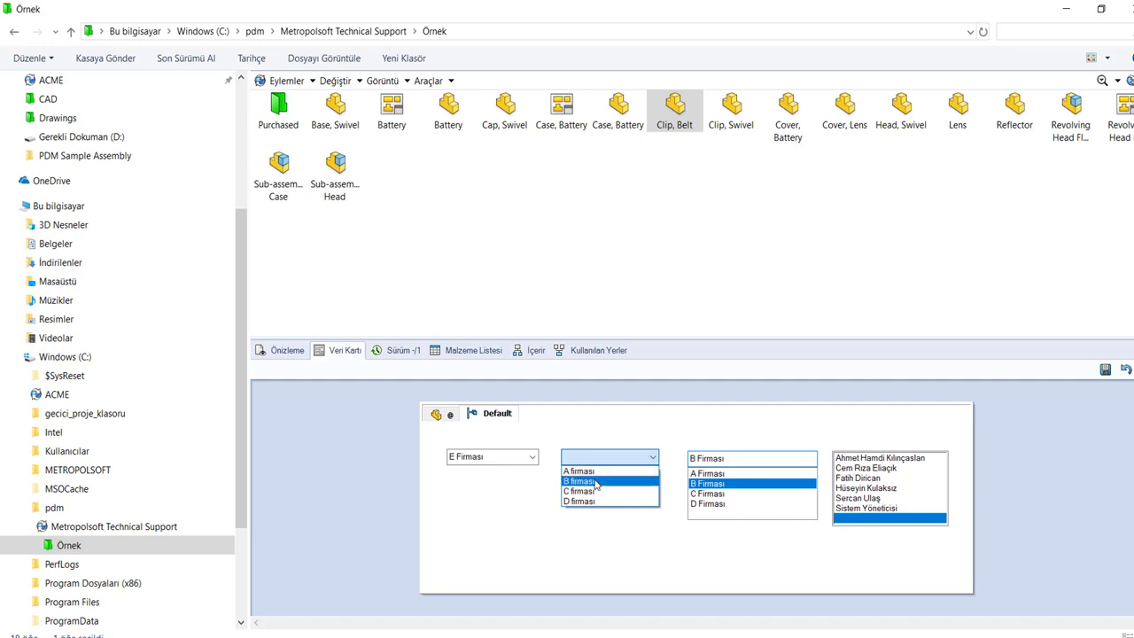
{"action": "left_click", "coordinate": [593, 459]}
{"action": "left_click", "coordinate": [589, 461]}
{"action": "left_click", "coordinate": [586, 493]}
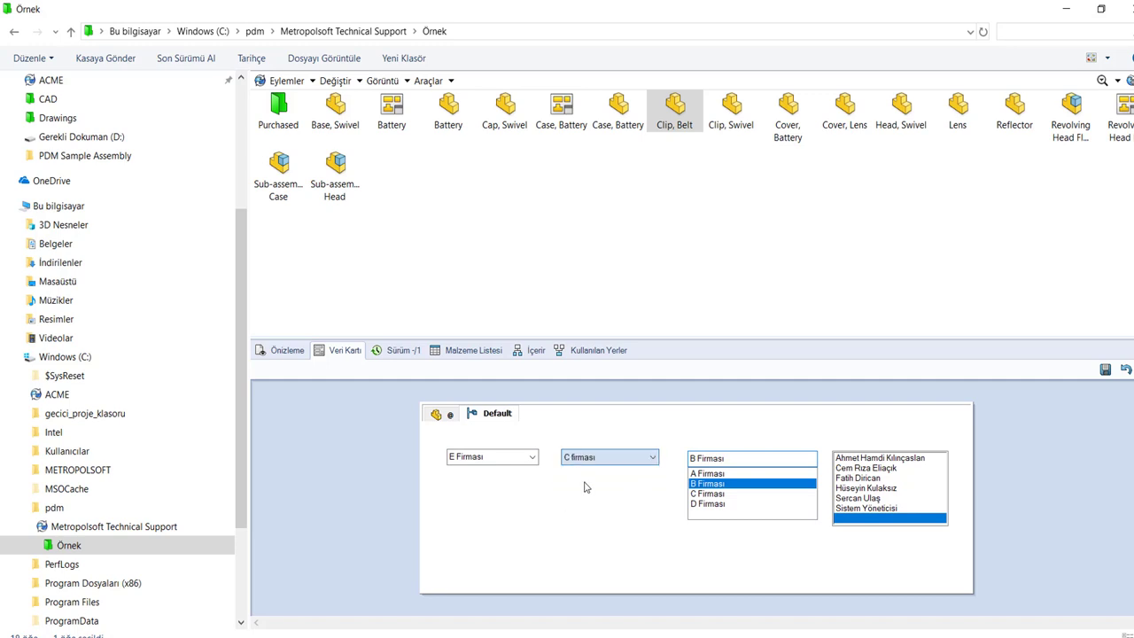
{"action": "left_click", "coordinate": [593, 458]}
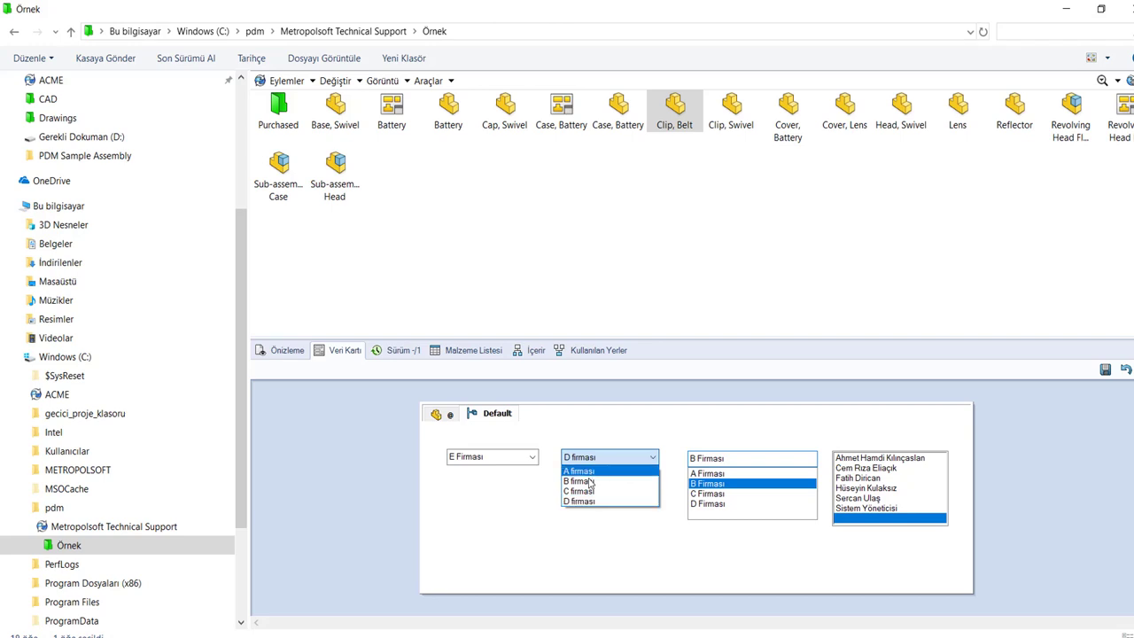
{"action": "left_click", "coordinate": [578, 481]}
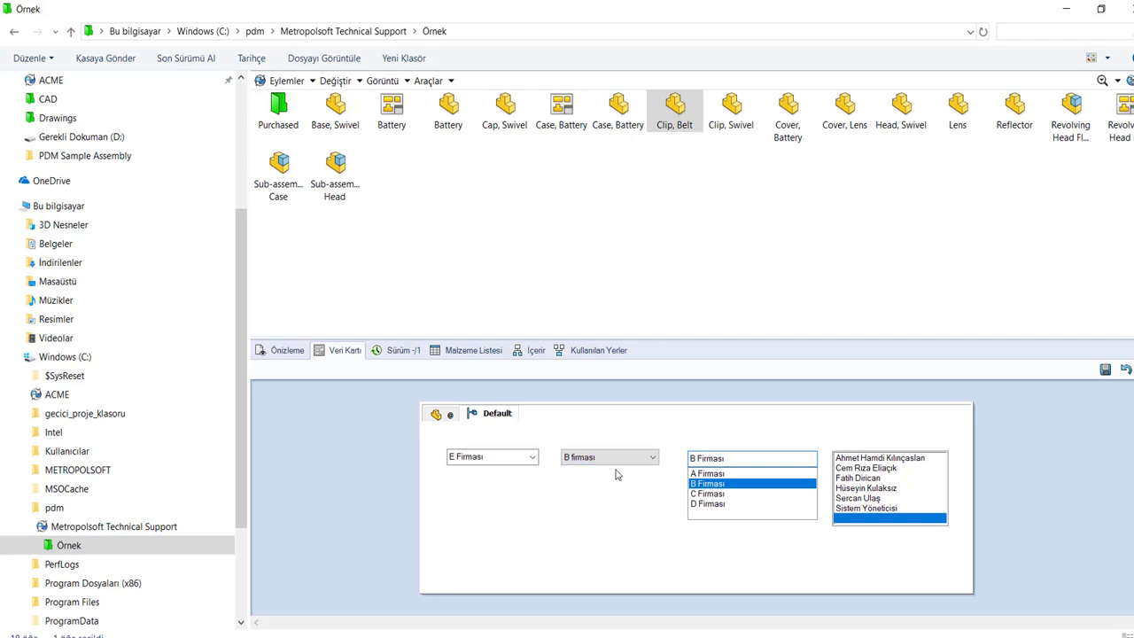
Step: Enter E in the editable firm combo box on the data card
{"action": "left_click", "coordinate": [722, 475]}
{"action": "left_click", "coordinate": [716, 485]}
{"action": "left_click", "coordinate": [714, 494]}
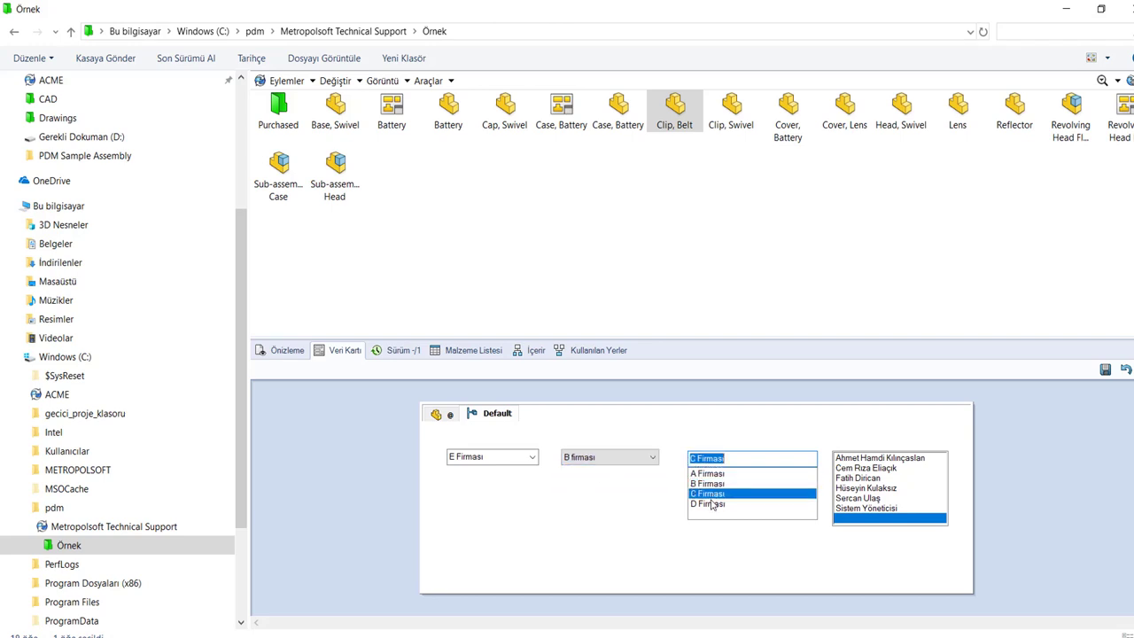
{"action": "left_click", "coordinate": [708, 503]}
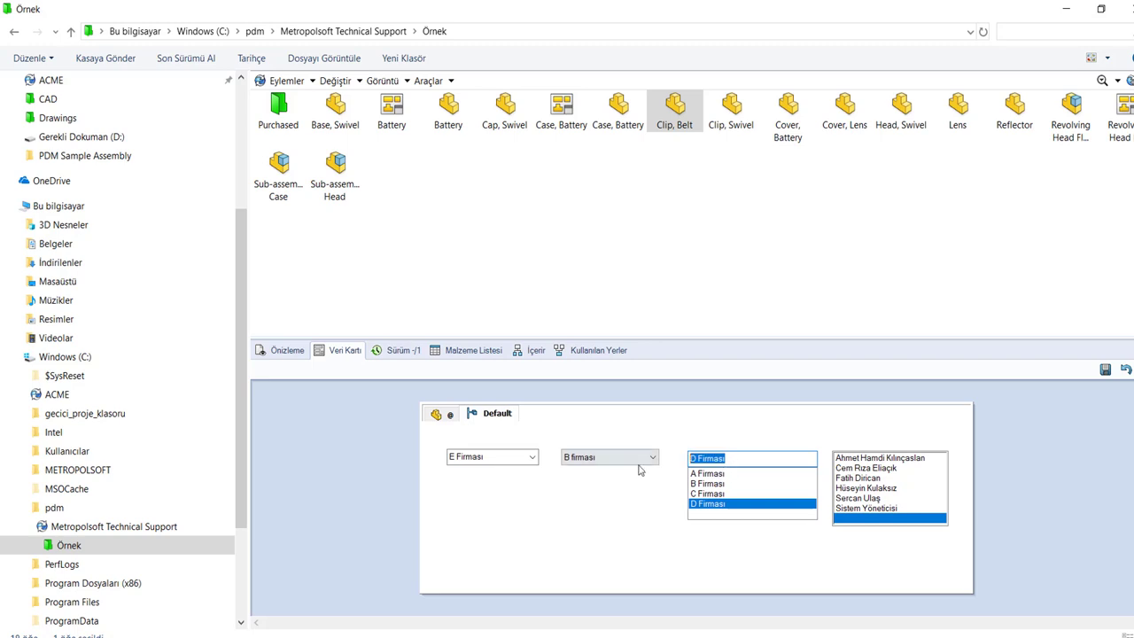
{"action": "type", "text": "E"}
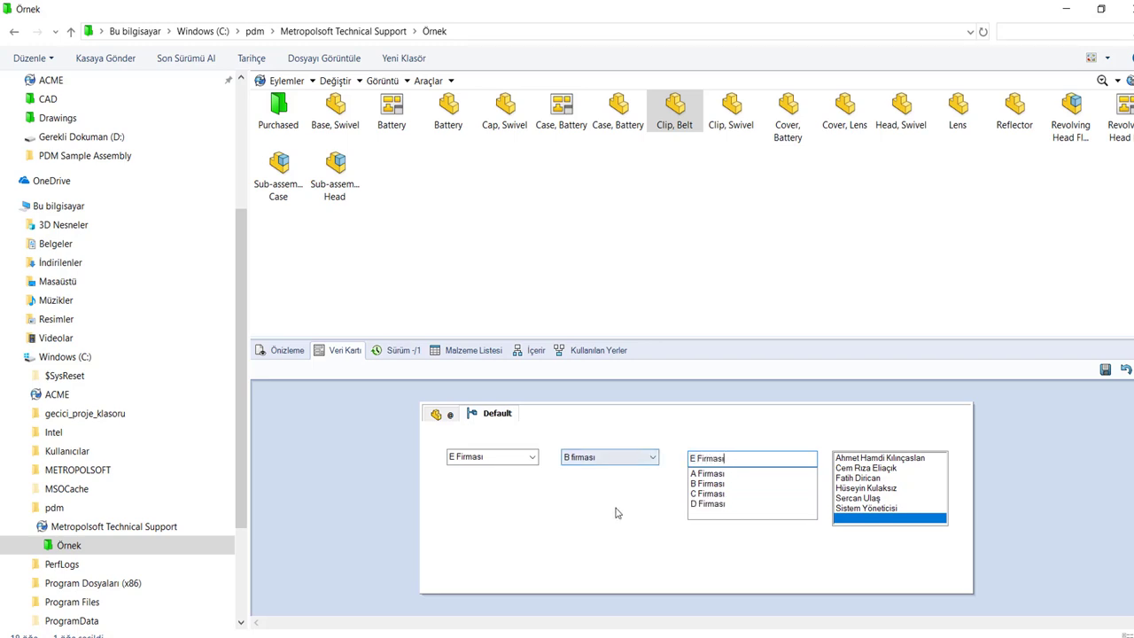
Step: Select a user in the name list box and save the data card
{"action": "left_click", "coordinate": [856, 460]}
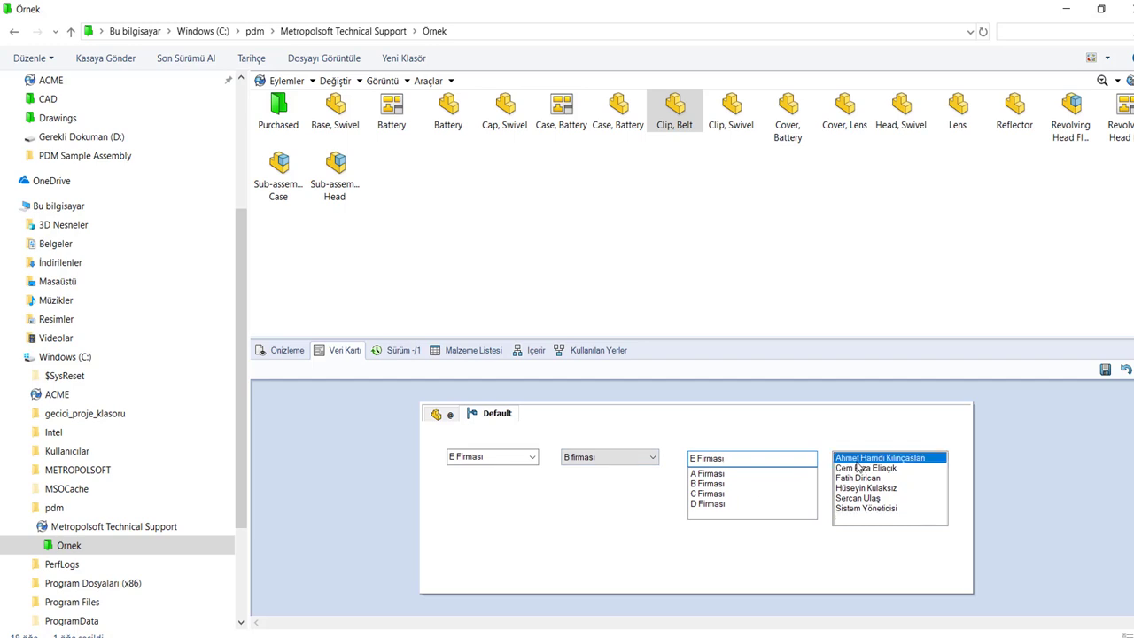
{"action": "left_click", "coordinate": [861, 478]}
{"action": "left_click", "coordinate": [861, 488]}
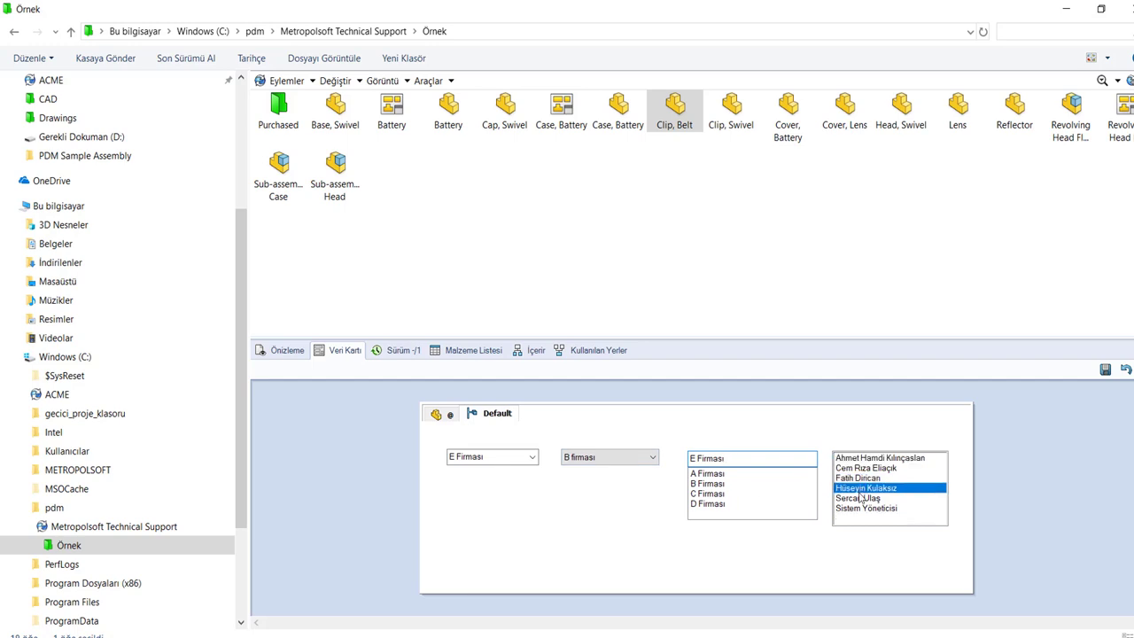
{"action": "left_click", "coordinate": [859, 498]}
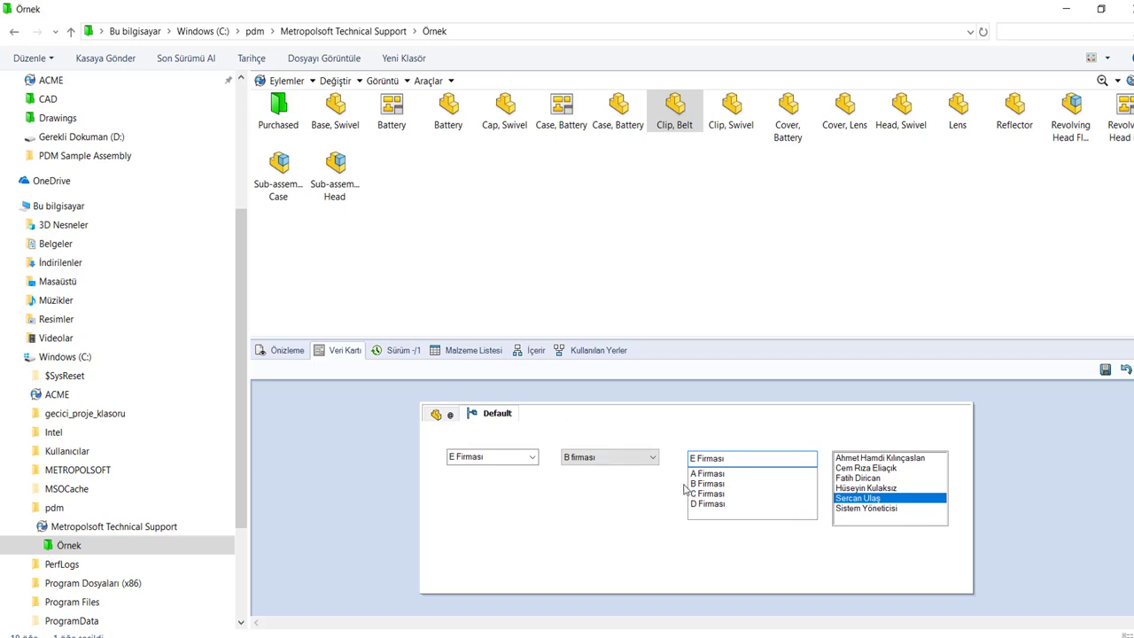
{"action": "left_click", "coordinate": [1105, 369]}
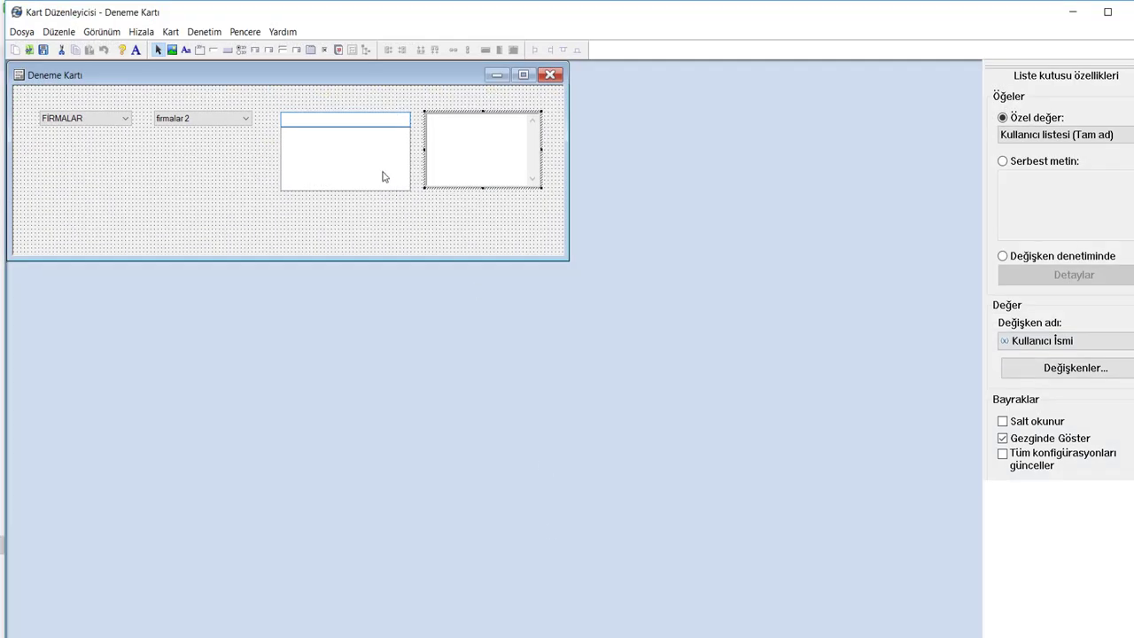
Step: Shorten the firmalar 3 combo box and the user list box
{"action": "left_click", "coordinate": [404, 179]}
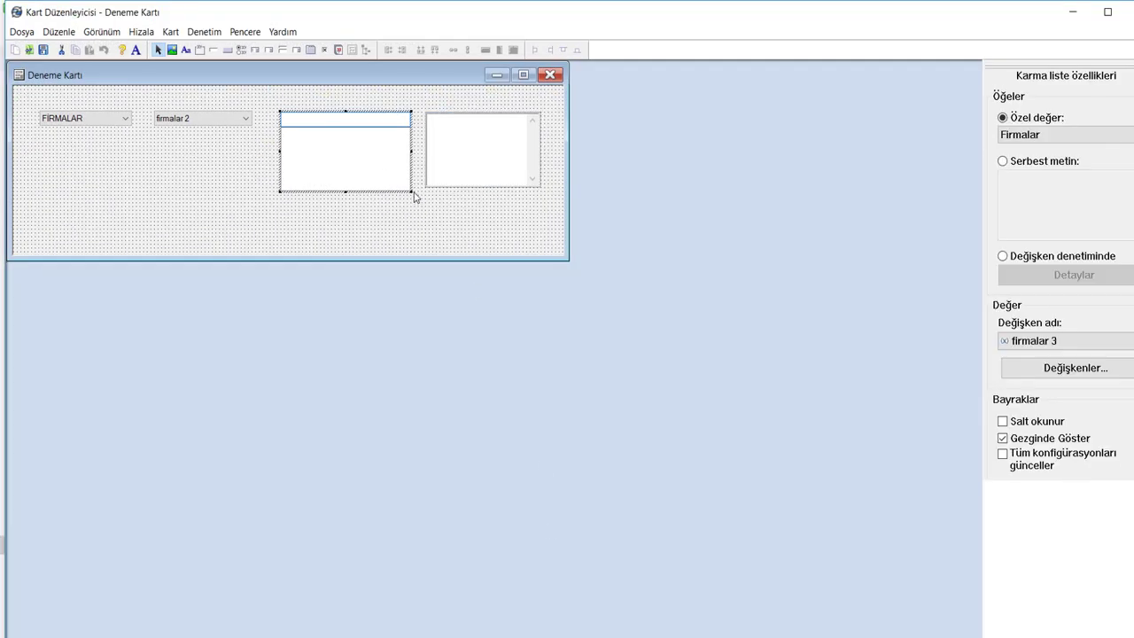
{"action": "left_click_drag", "start_coordinate": [411, 191], "coordinate": [388, 142]}
{"action": "left_click", "coordinate": [500, 177]}
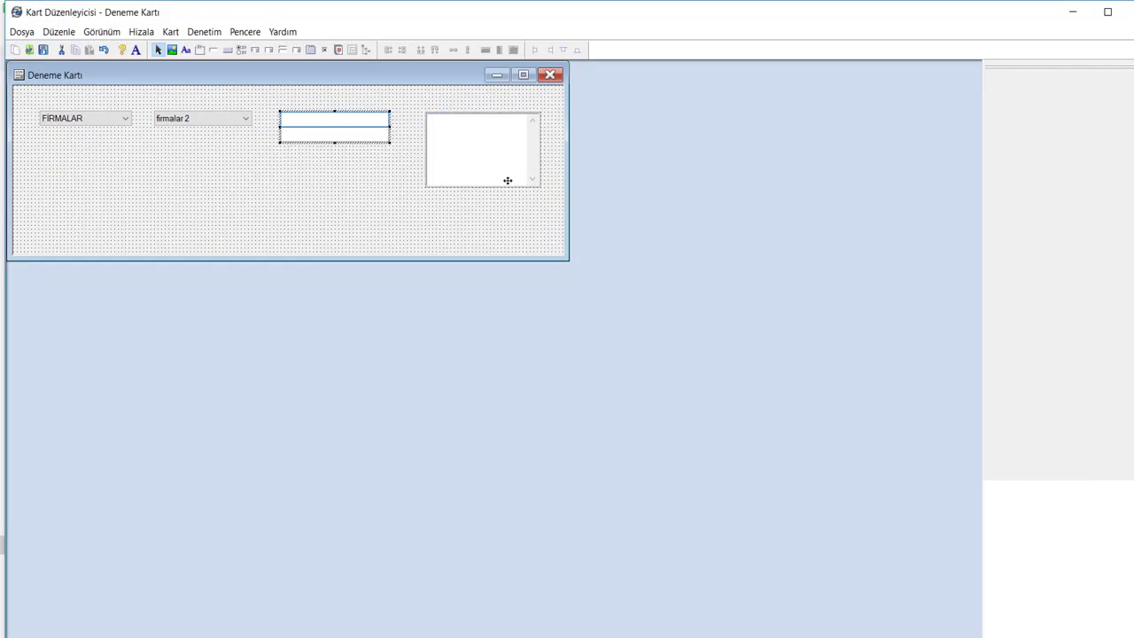
{"action": "left_click_drag", "start_coordinate": [543, 193], "coordinate": [504, 135]}
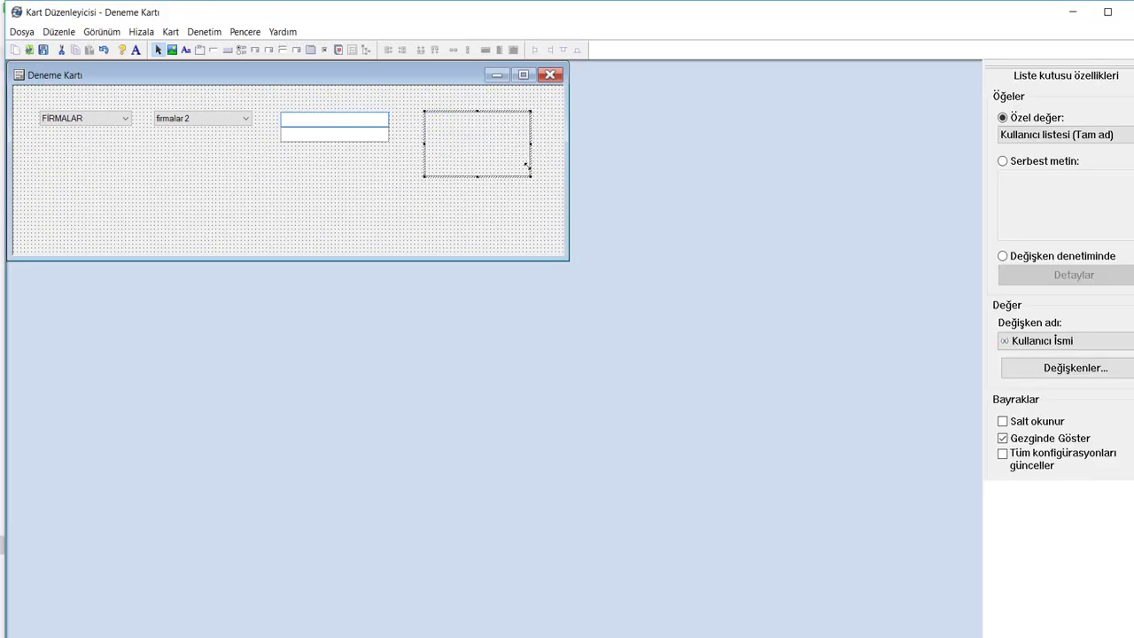
Step: Draw a new radio button below the firm fields
{"action": "left_click", "coordinate": [353, 131]}
{"action": "left_click", "coordinate": [360, 175]}
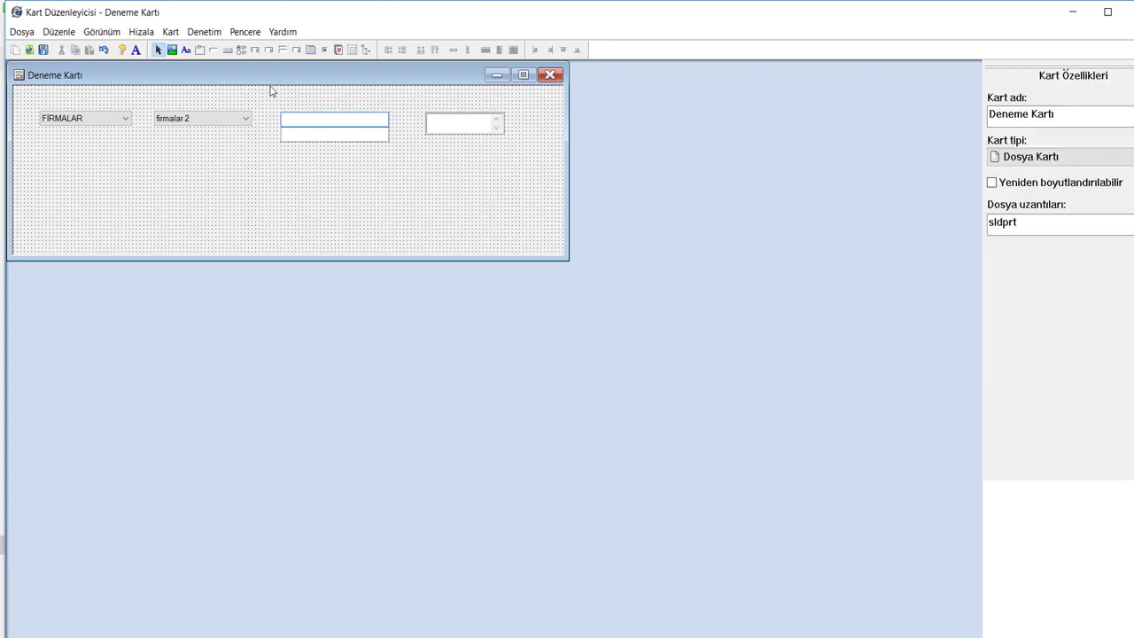
{"action": "left_click", "coordinate": [242, 50]}
{"action": "left_click_drag", "start_coordinate": [73, 170], "coordinate": [148, 192]}
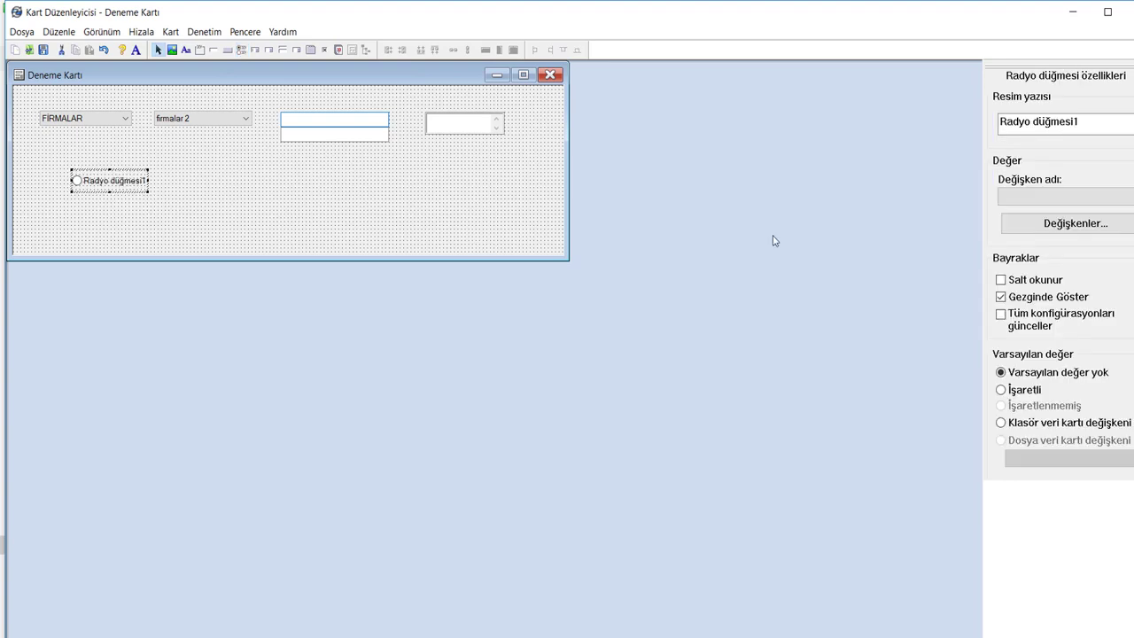
Step: Caption the radio button İmalat and bring up Değişkenleri Düzenle
{"action": "left_click_drag", "start_coordinate": [1102, 121], "coordinate": [904, 112]}
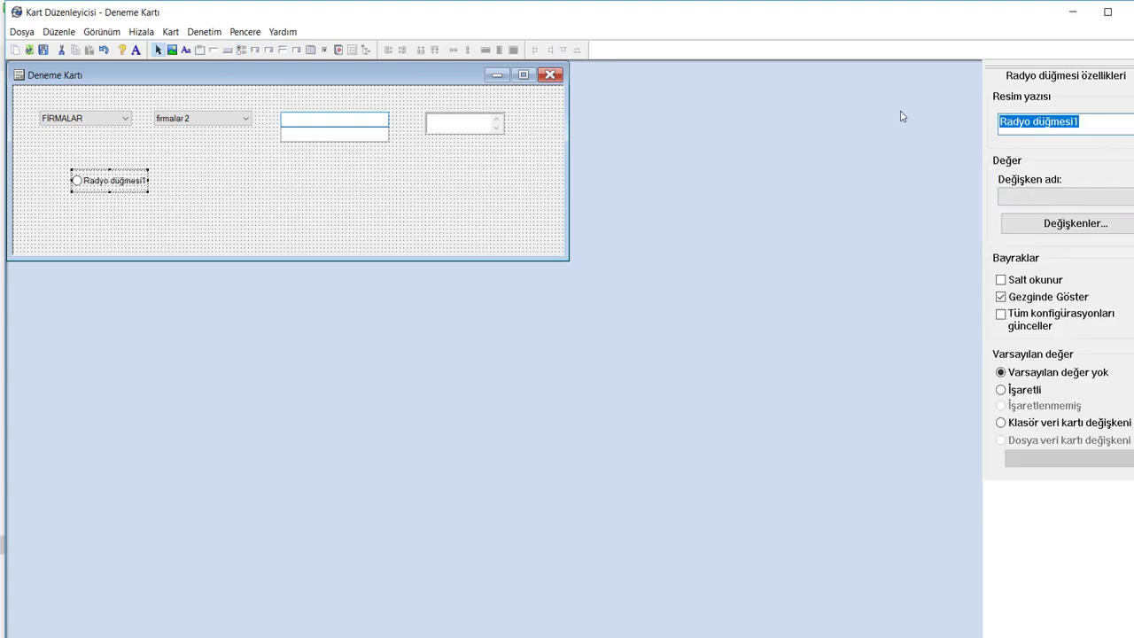
{"action": "type", "text": "İmal"}
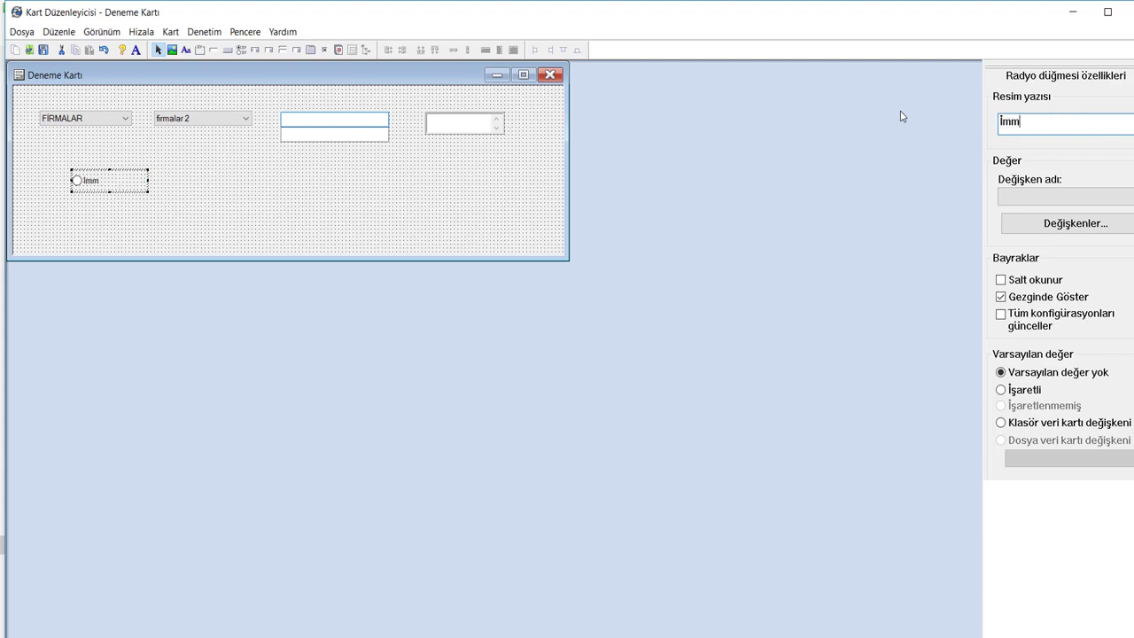
{"action": "type", "text": "at"}
{"action": "left_click", "coordinate": [1032, 197]}
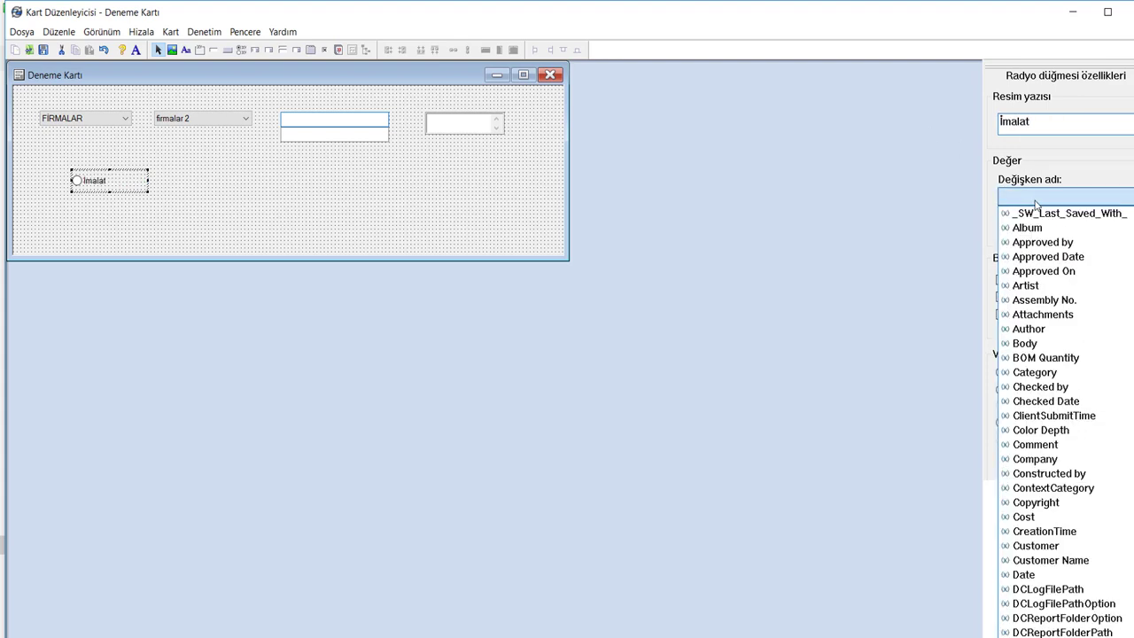
{"action": "left_click", "coordinate": [1063, 223]}
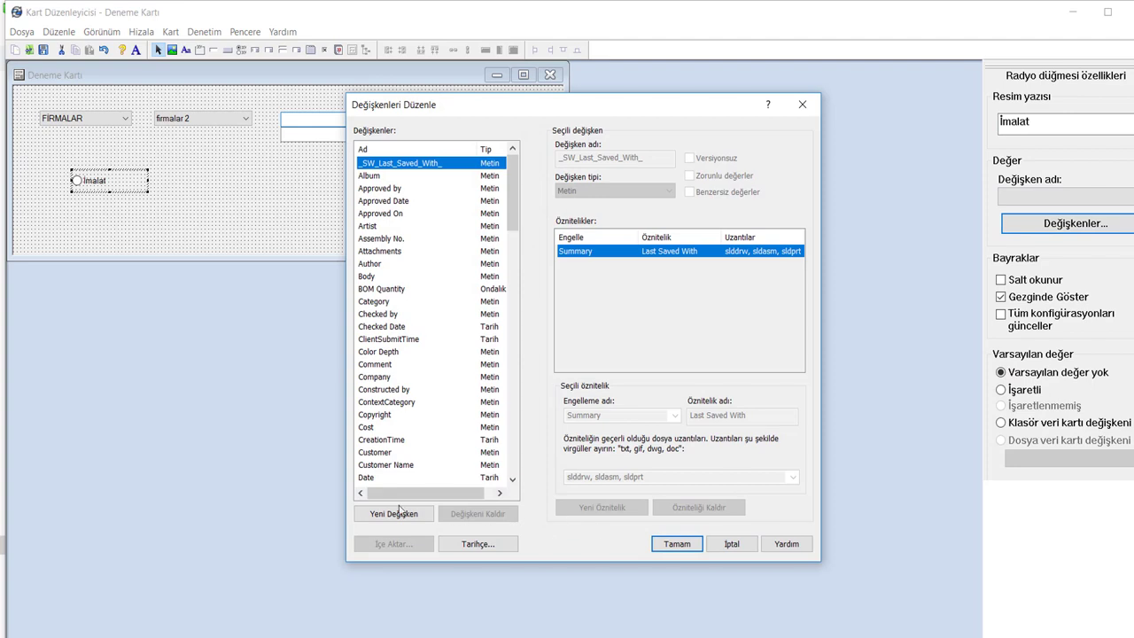
Step: Create an Üretim Tipi variable mapped to CustomProperty Üretim Tipi for sldprt files
{"action": "left_click", "coordinate": [394, 513]}
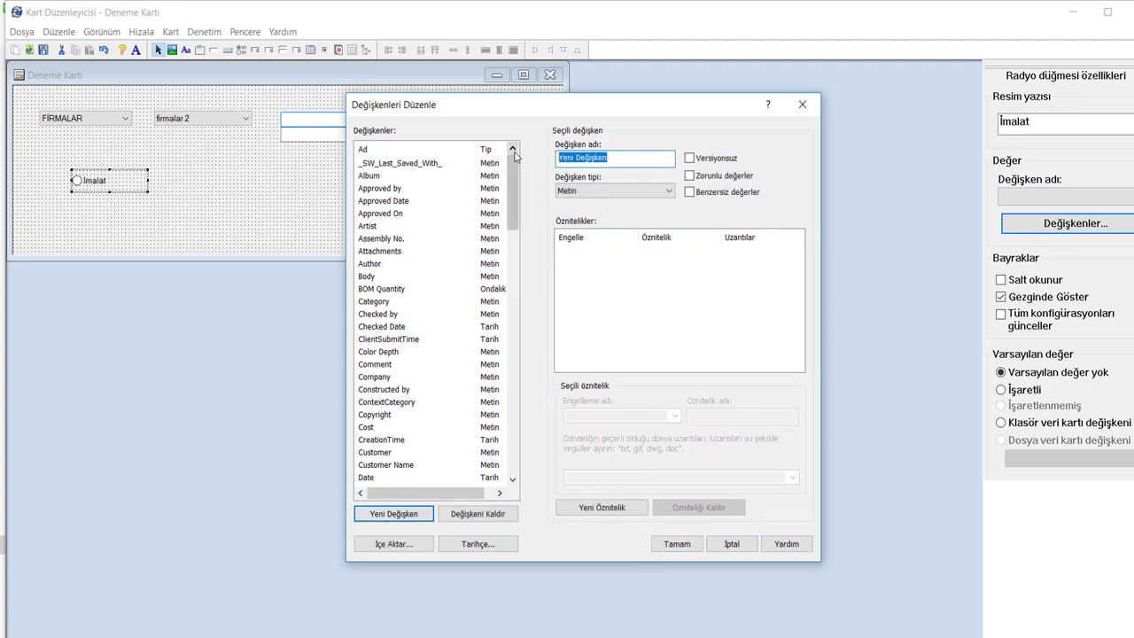
{"action": "type", "text": "Üretim Tipi"}
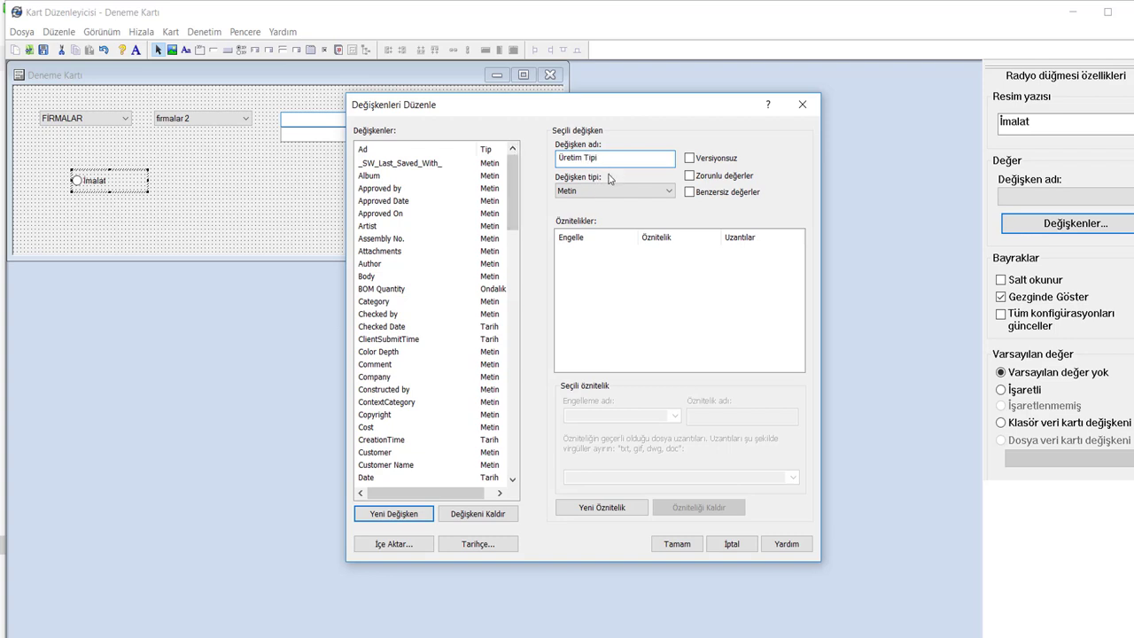
{"action": "left_click", "coordinate": [601, 506]}
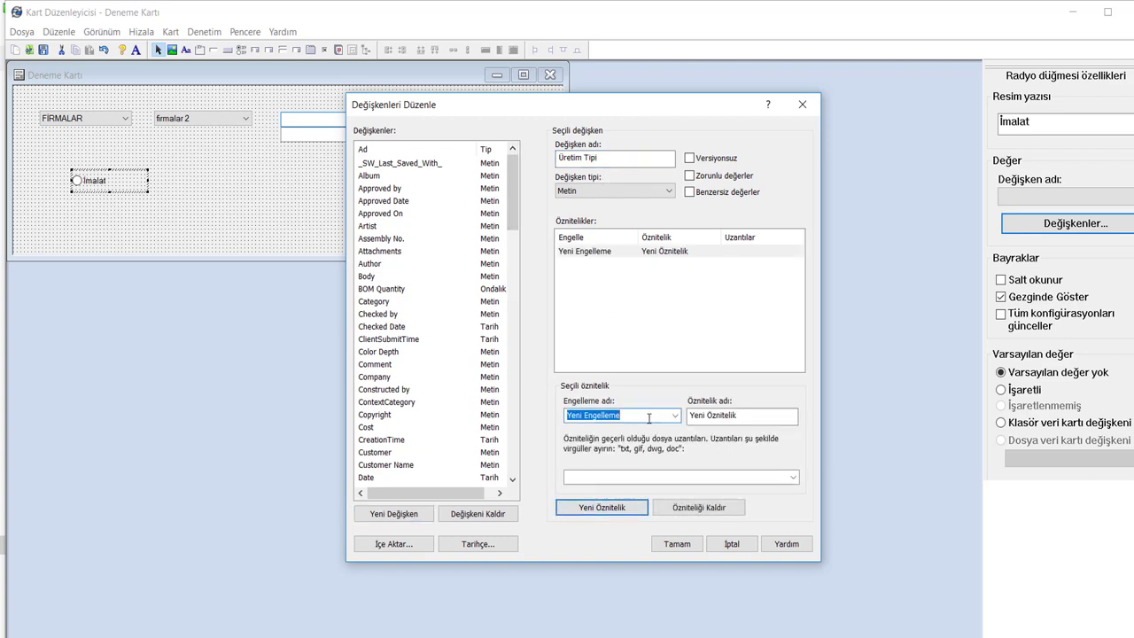
{"action": "left_click", "coordinate": [674, 416]}
{"action": "left_click", "coordinate": [674, 416]}
{"action": "left_click", "coordinate": [674, 416]}
{"action": "left_click", "coordinate": [629, 457]}
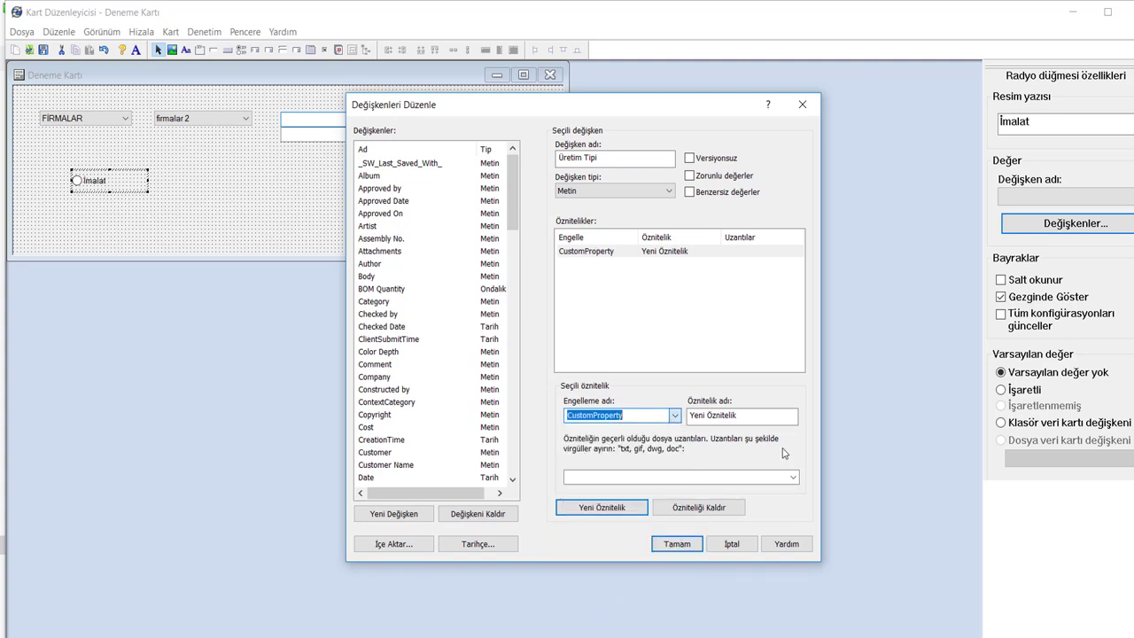
{"action": "left_click", "coordinate": [715, 416]}
{"action": "triple_click", "coordinate": [715, 415]}
{"action": "type", "text": "Üretim Tipi"}
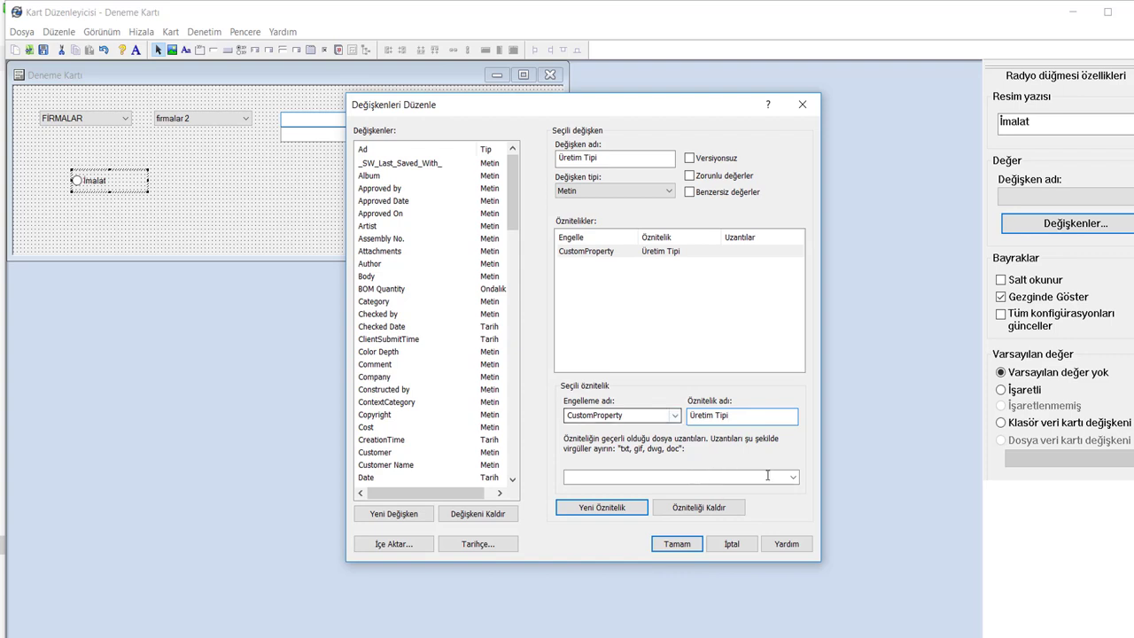
{"action": "left_click", "coordinate": [680, 477]}
{"action": "left_click", "coordinate": [666, 455]}
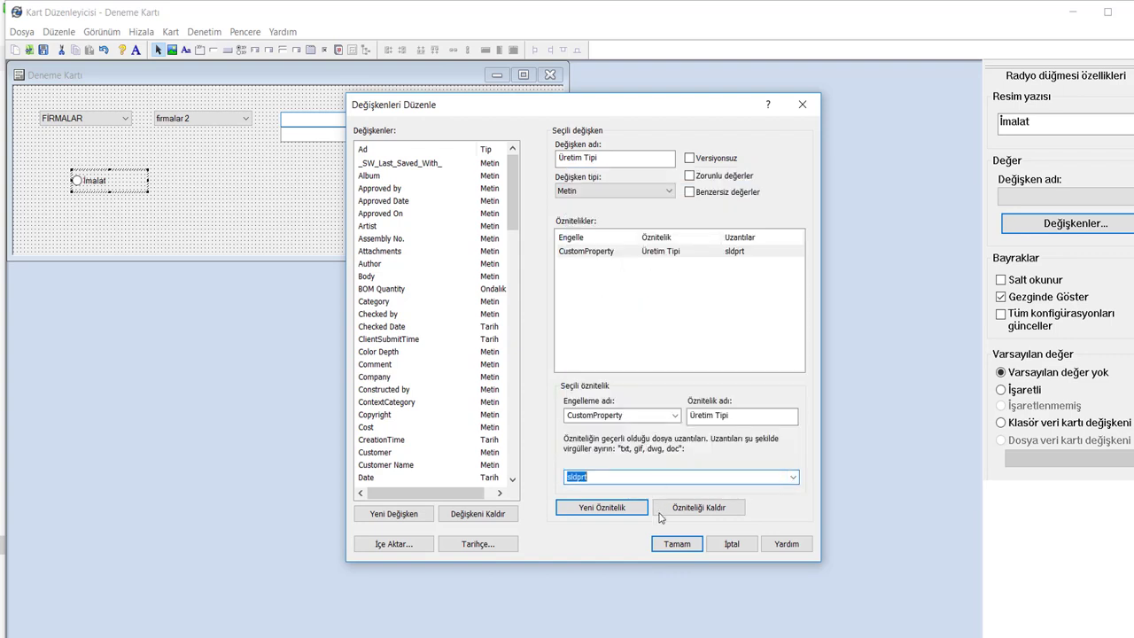
{"action": "left_click", "coordinate": [676, 544]}
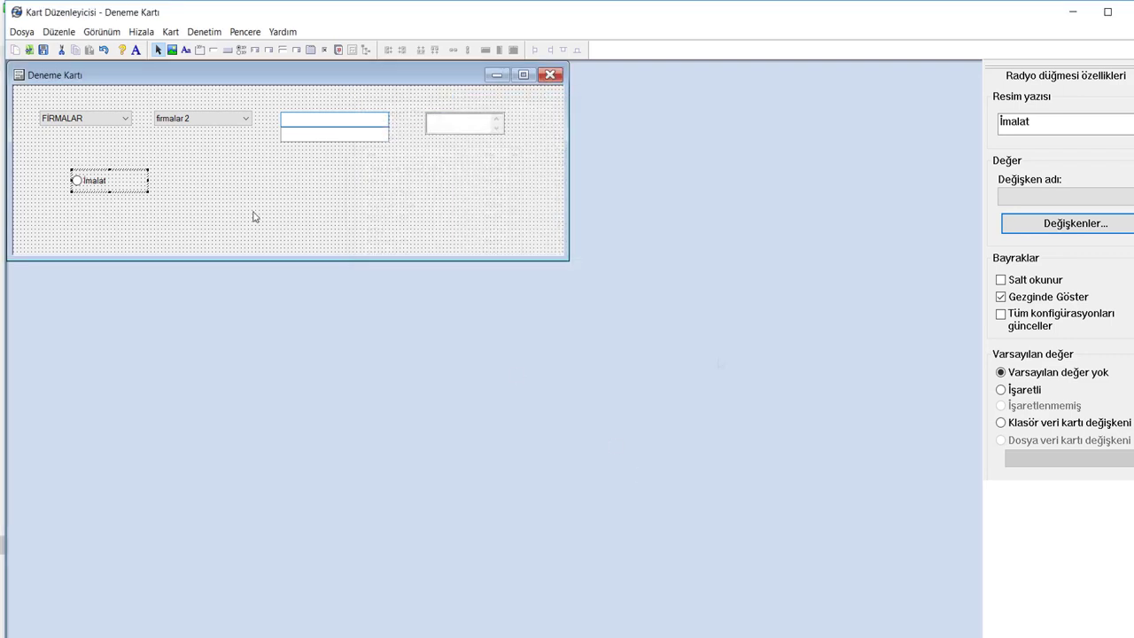
Step: Bind the İmalat radio button to the Üretim Tipi variable
{"action": "left_click", "coordinate": [1089, 197]}
{"action": "scroll", "coordinate": [1084, 242], "scroll_direction": "down", "scroll_amount": 10}
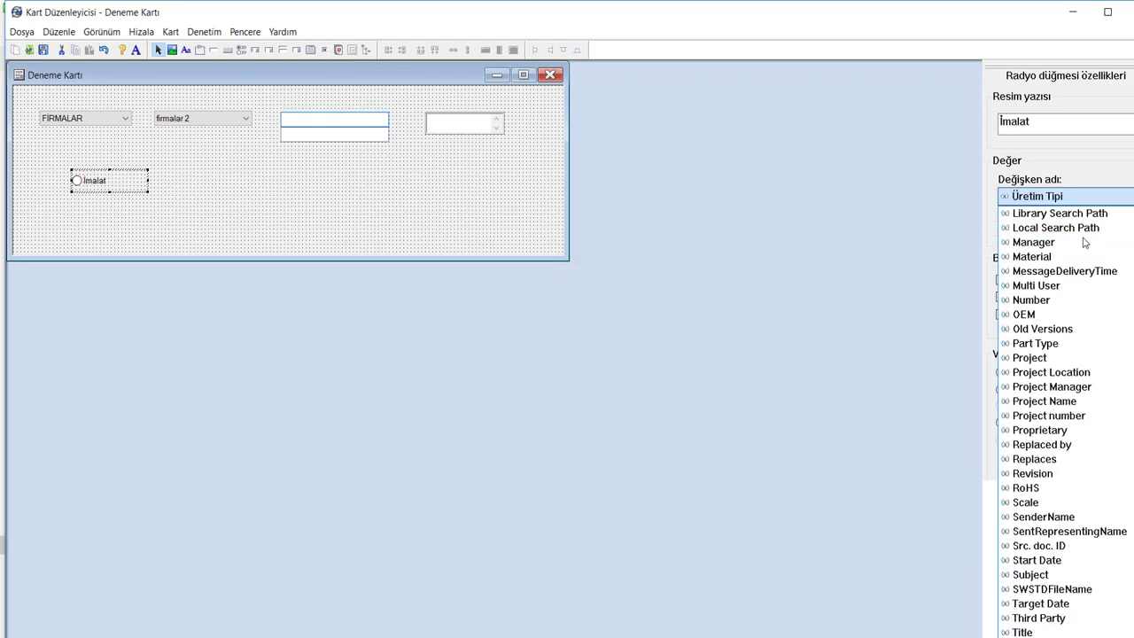
{"action": "left_click", "coordinate": [748, 231]}
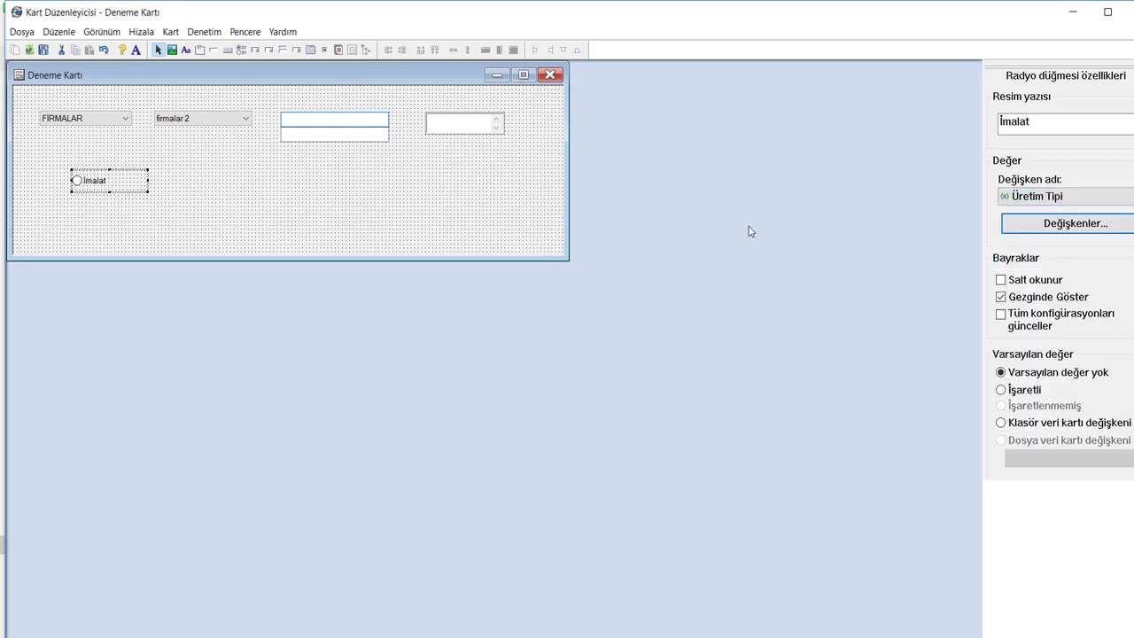
{"action": "left_click", "coordinate": [354, 180]}
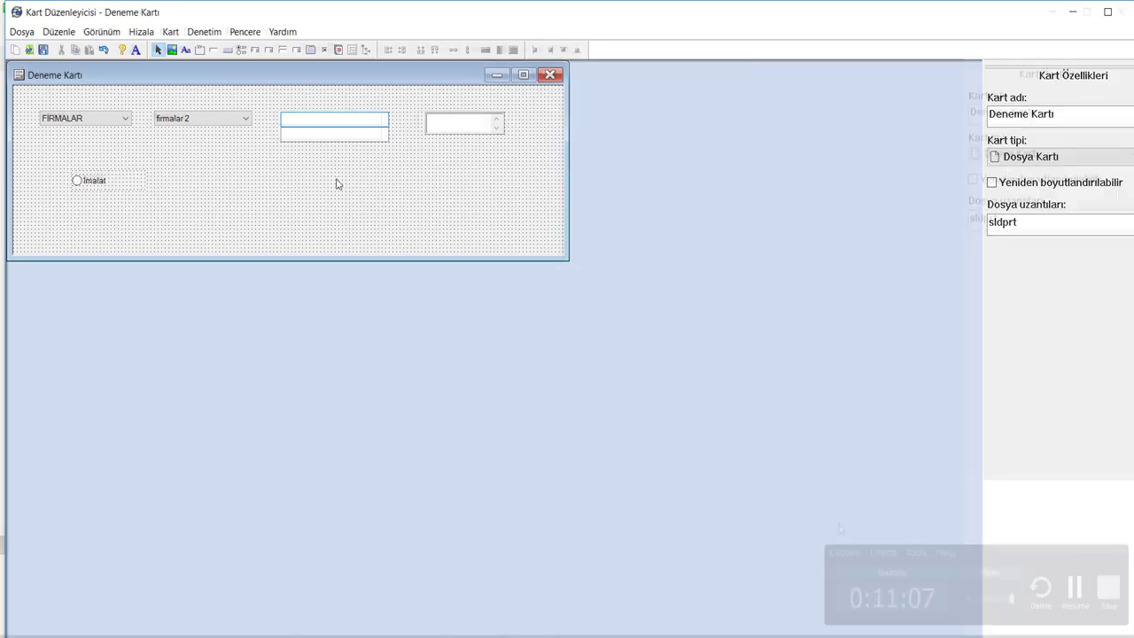
Step: Duplicate the İmalat radio button, move the copy right, and caption it Satın Alınan
{"action": "left_click", "coordinate": [111, 180]}
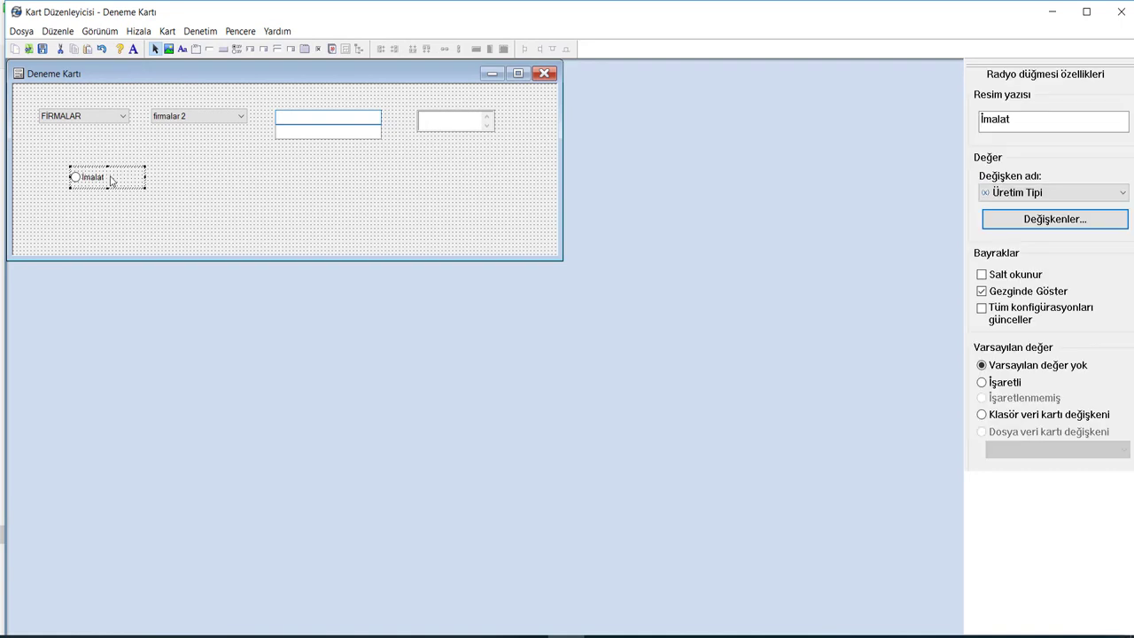
{"action": "left_click", "coordinate": [112, 186], "text": "ctrl"}
{"action": "left_click", "coordinate": [109, 185], "text": "ctrl"}
{"action": "left_click_drag", "start_coordinate": [114, 182], "coordinate": [201, 181], "text": "ctrl"}
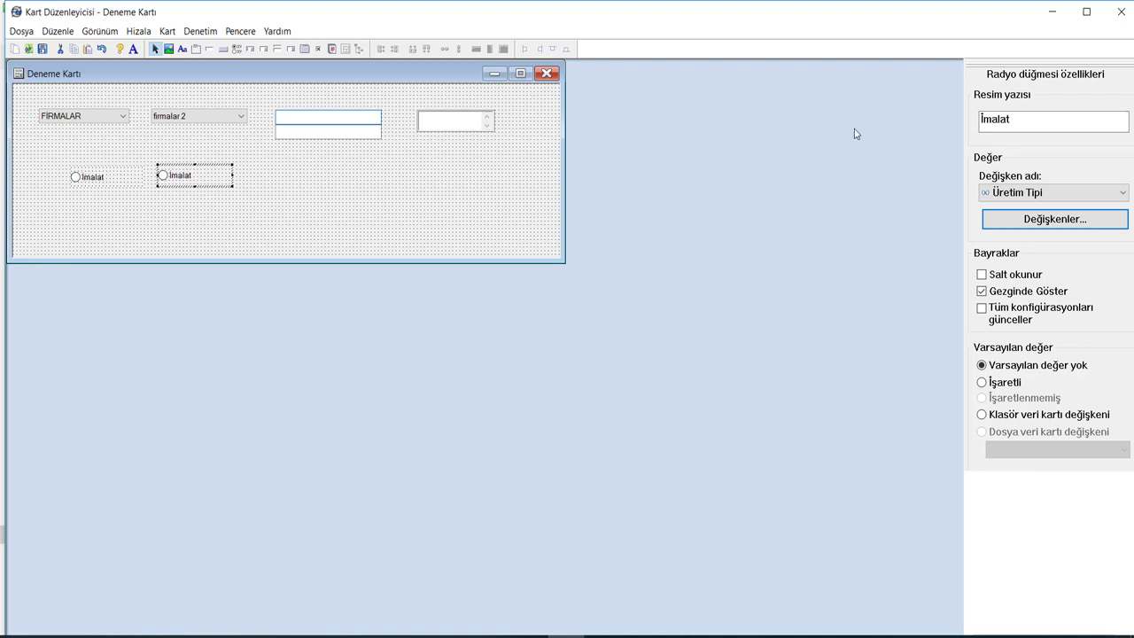
{"action": "left_click_drag", "start_coordinate": [1022, 116], "coordinate": [899, 136]}
{"action": "type", "text": "Satın"}
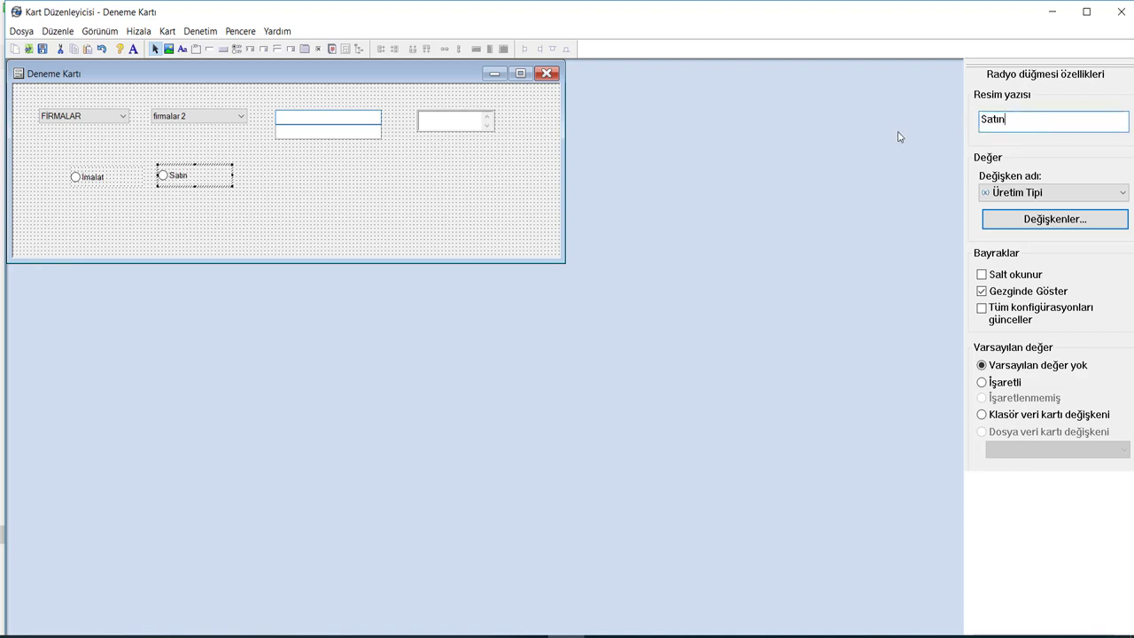
{"action": "type", "text": " Alınan"}
{"action": "left_click", "coordinate": [359, 208]}
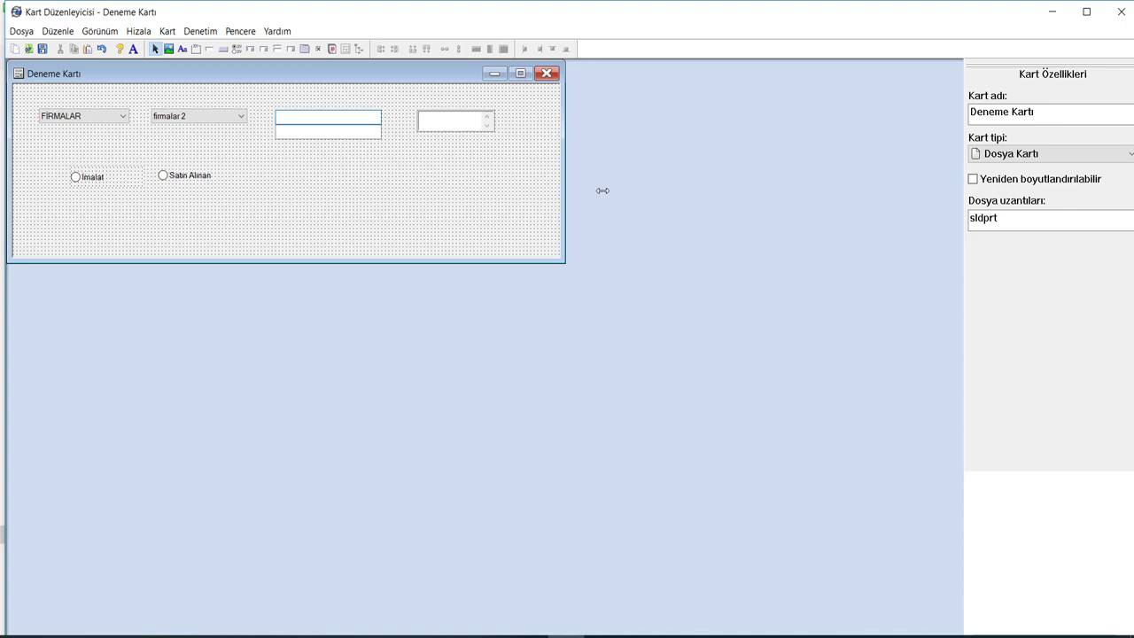
Step: Draw a drop-down combo box under the İmalat radio, replacing Öge1/Öge2 with X, Y and Z FİRMASI
{"action": "left_click", "coordinate": [250, 48]}
{"action": "left_click_drag", "start_coordinate": [74, 204], "coordinate": [171, 227]}
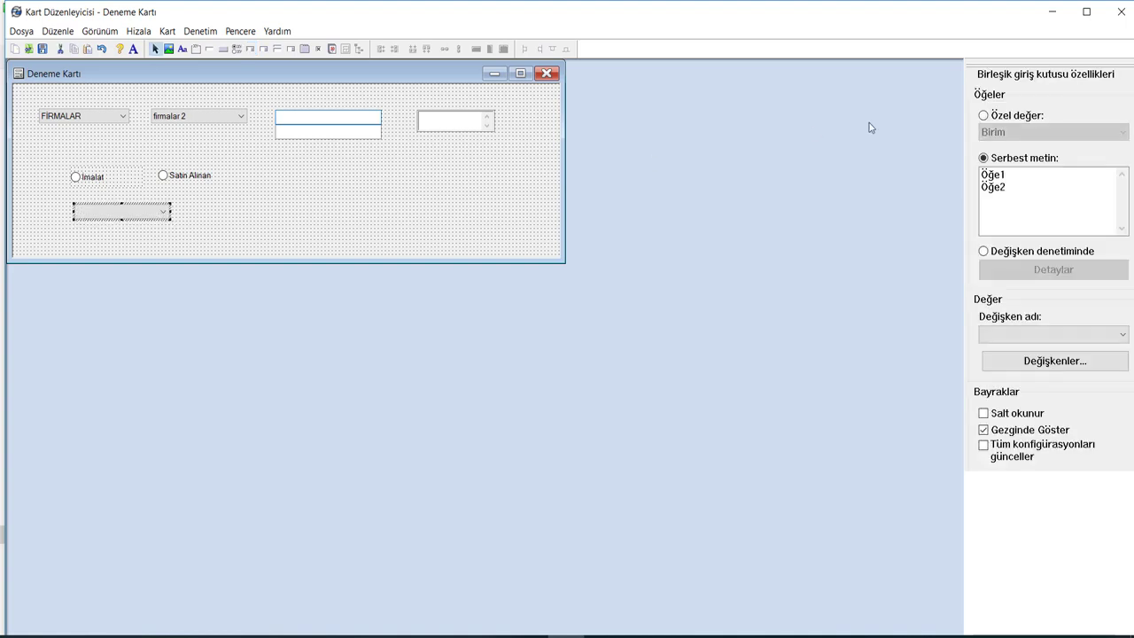
{"action": "left_click_drag", "start_coordinate": [1008, 188], "coordinate": [980, 172]}
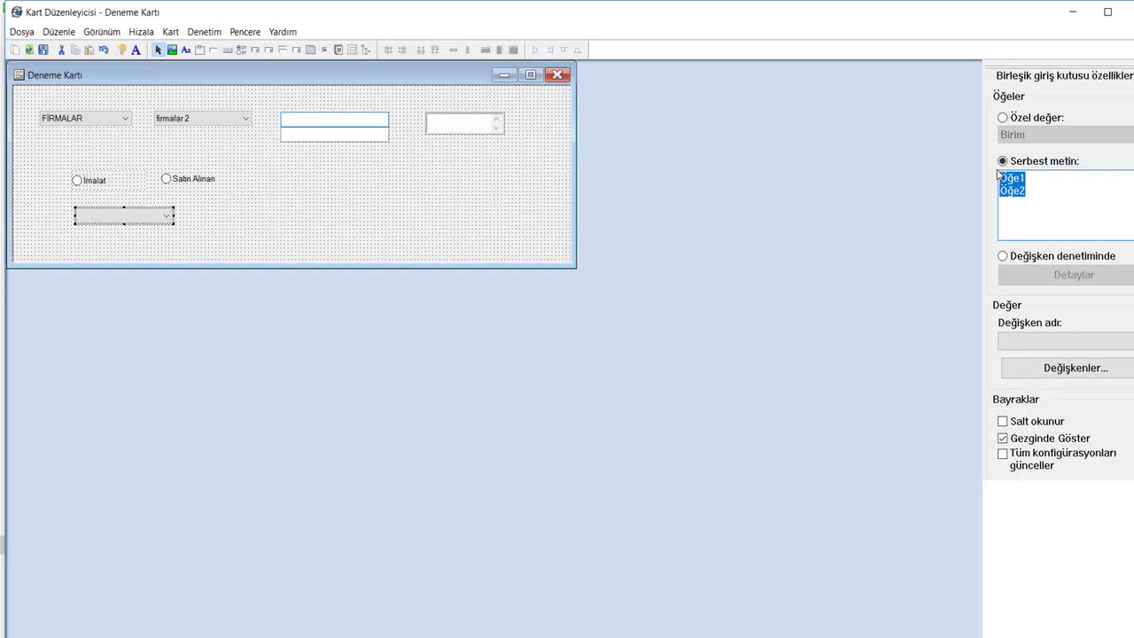
{"action": "type", "text": "xİRMASI"}
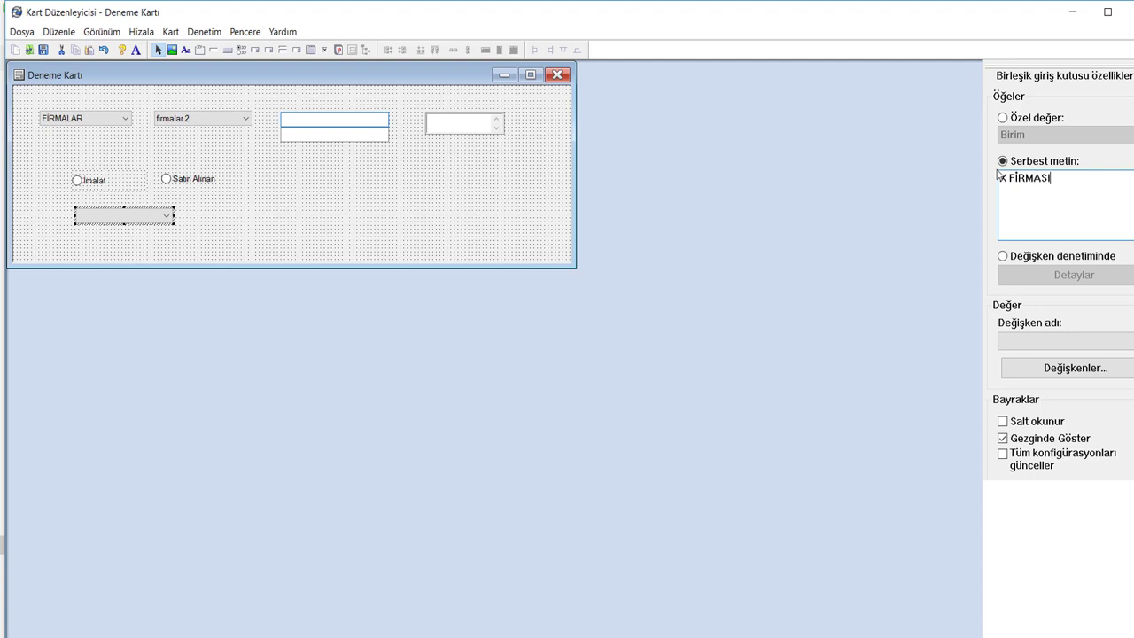
{"action": "type", "text": " FİRMASI"}
{"action": "type", "text": " FİRMA"}
{"action": "key", "text": "BackSpace"}
{"action": "key", "text": "BackSpace"}
{"action": "key", "text": "BackSpace"}
{"action": "key", "text": "BackSpace"}
{"action": "type", "text": "RMASI"}
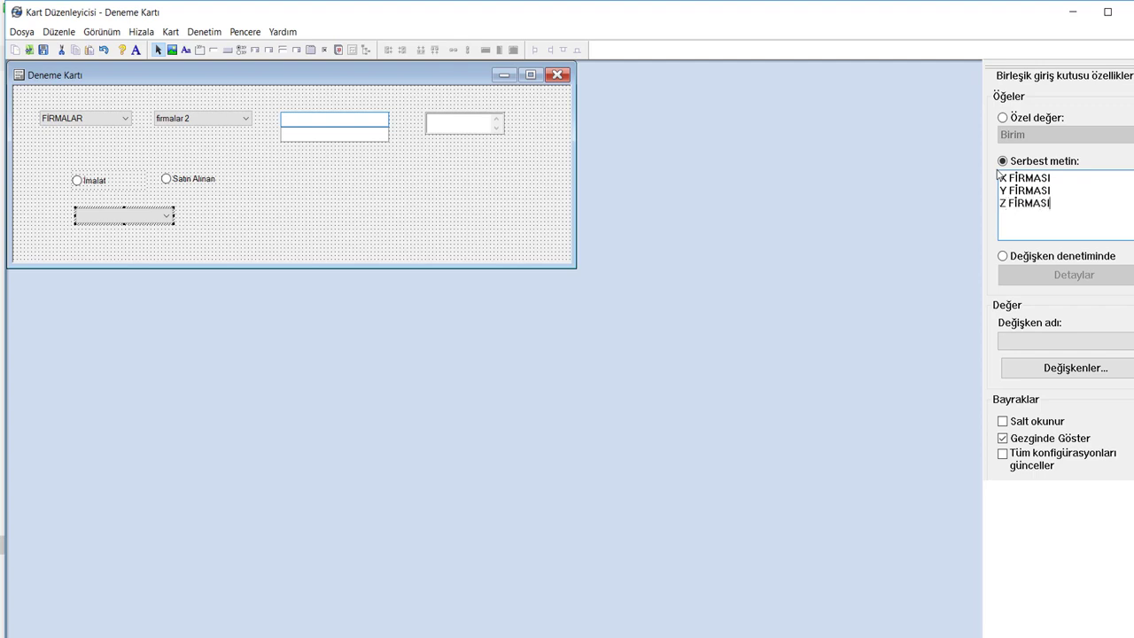
Step: Create a SATIN ALINAN variable with CustomProperty attribute 'satın alınan' for sldprt files
{"action": "left_click", "coordinate": [1027, 370]}
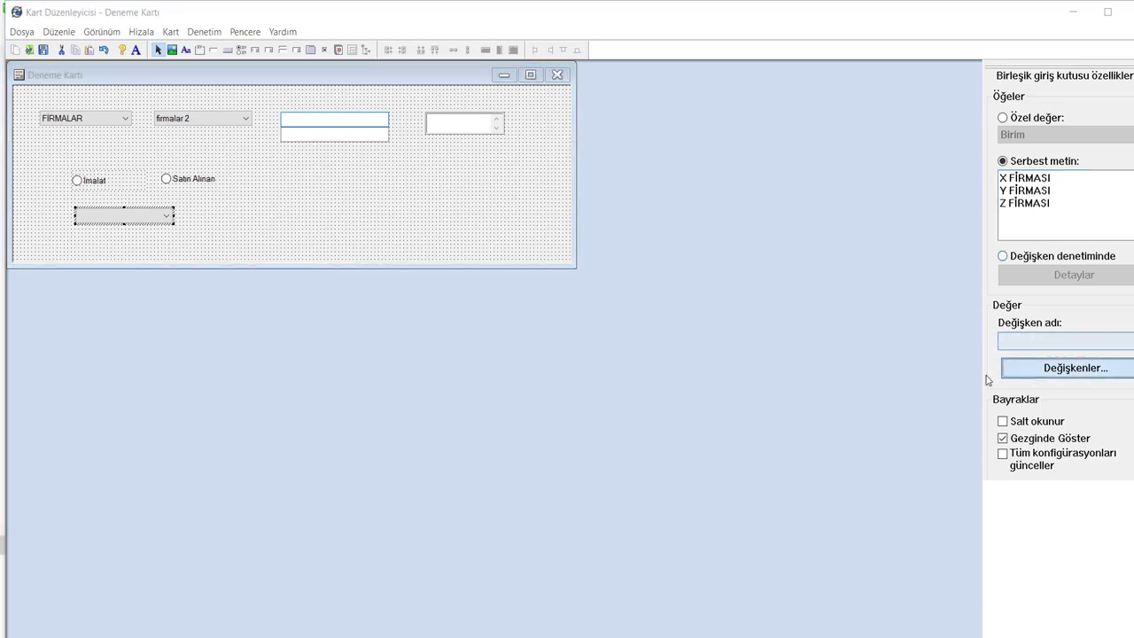
{"action": "left_click", "coordinate": [393, 514]}
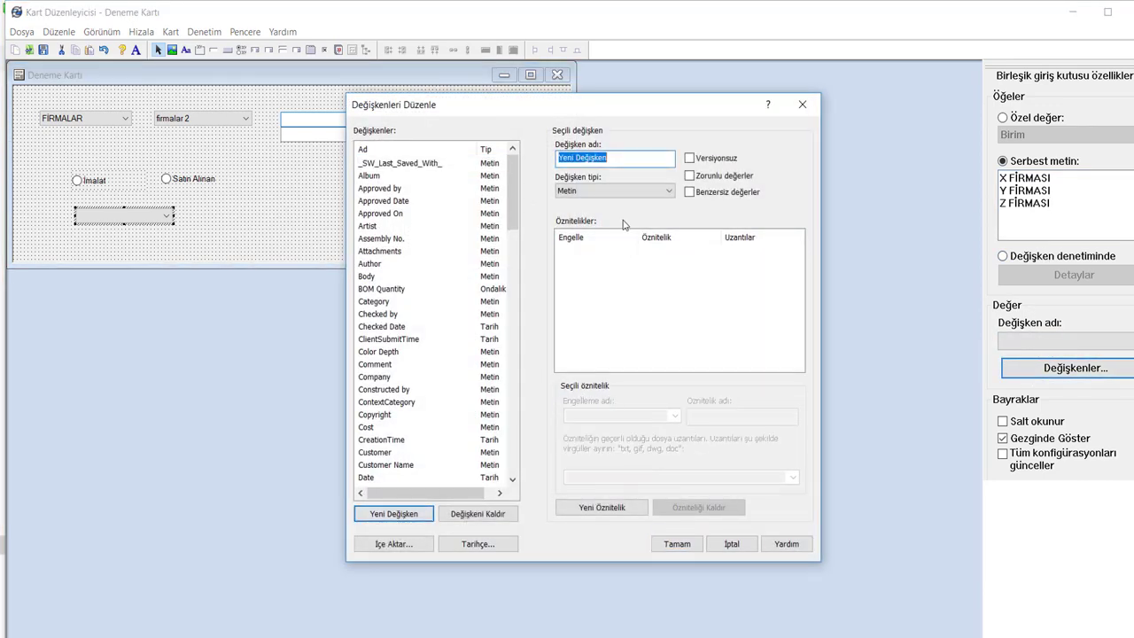
{"action": "type", "text": "M"}
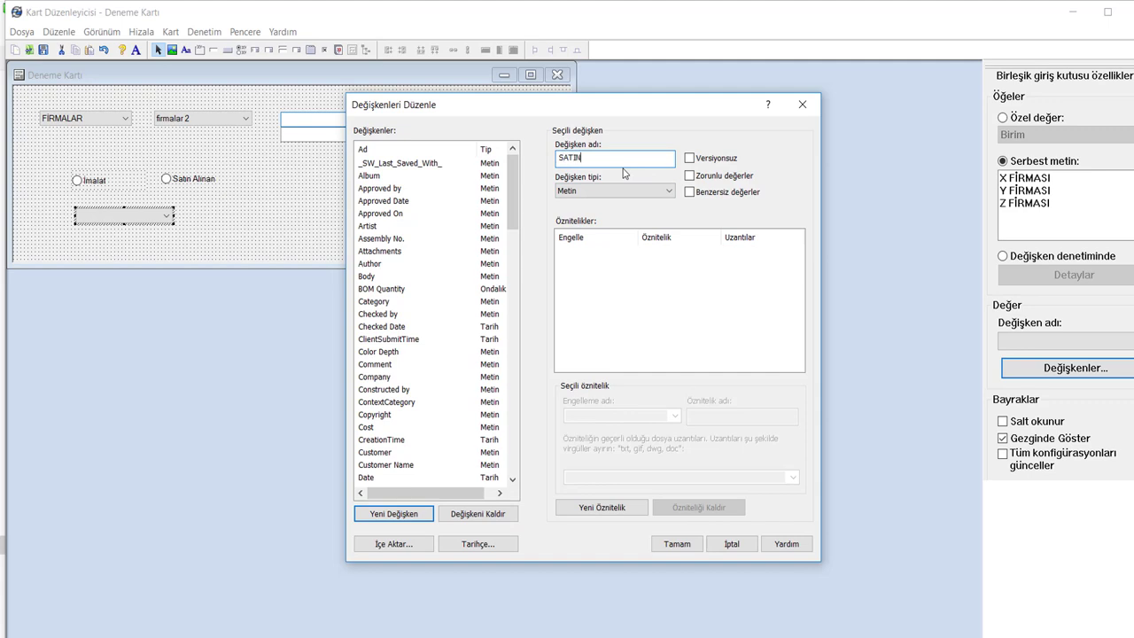
{"action": "left_click", "coordinate": [609, 508]}
{"action": "left_click", "coordinate": [675, 415]}
{"action": "left_click", "coordinate": [706, 447]}
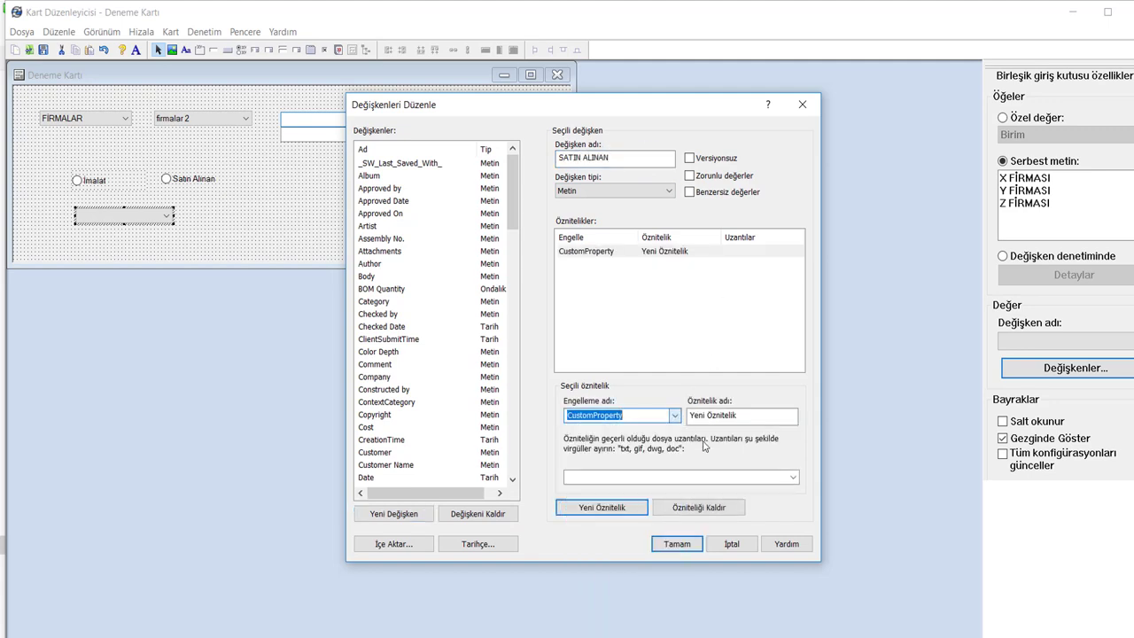
{"action": "key", "text": "Tab"}
{"action": "type", "text": "satın alınan"}
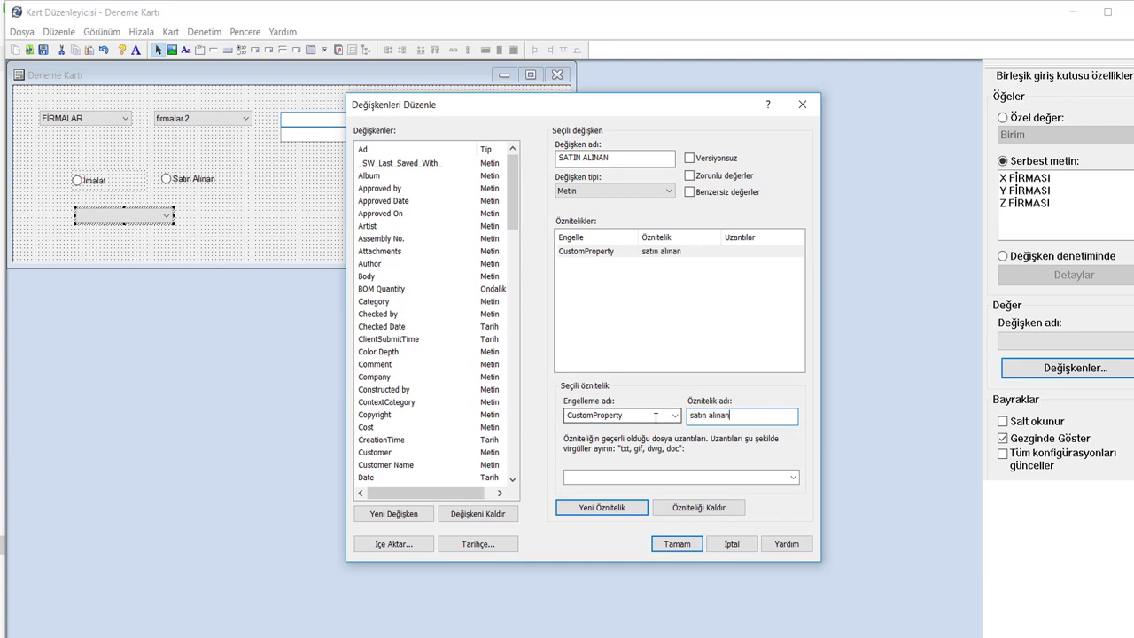
{"action": "left_click", "coordinate": [793, 477]}
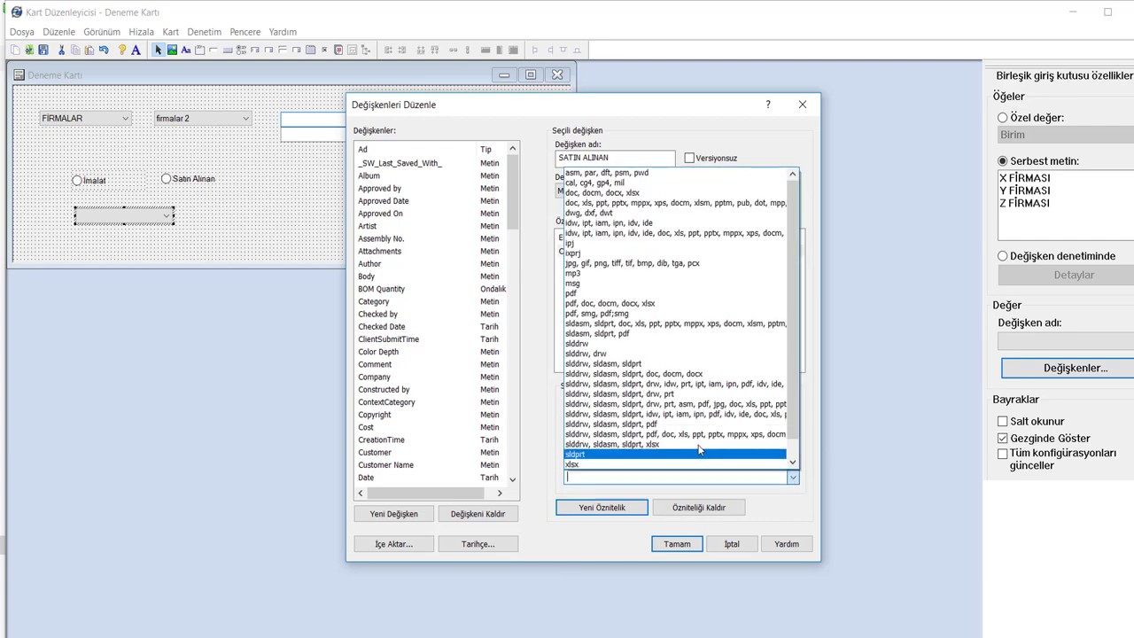
{"action": "left_click", "coordinate": [654, 462]}
{"action": "left_click", "coordinate": [678, 544]}
Step: Bind the firm combo box to the SATIN ALINAN variable
{"action": "left_click", "coordinate": [1105, 341]}
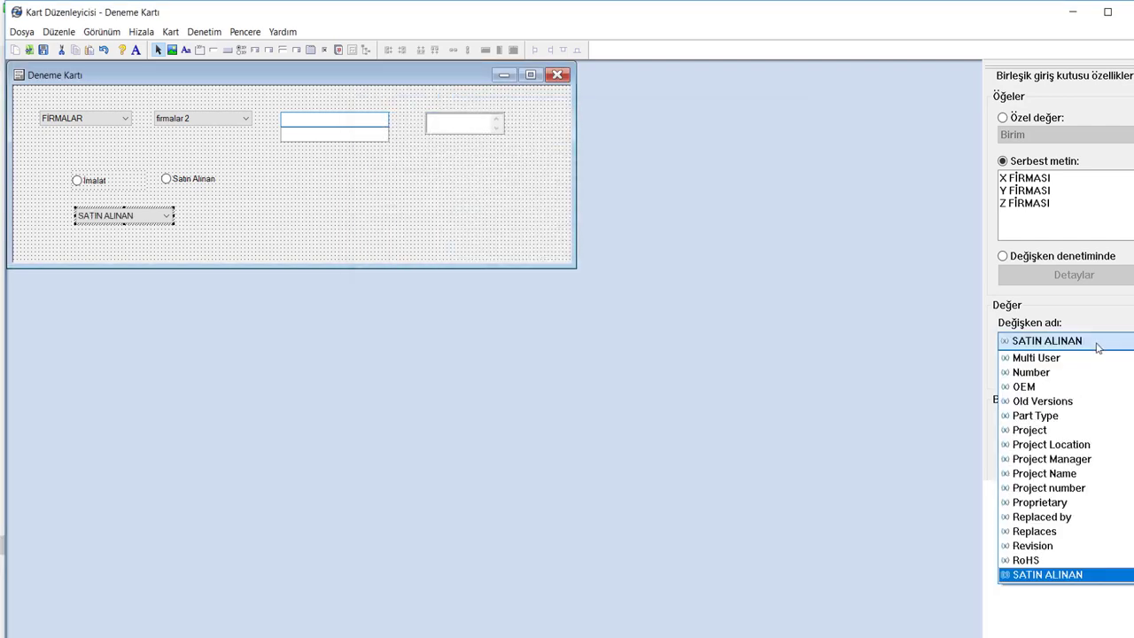
{"action": "left_click", "coordinate": [1047, 573]}
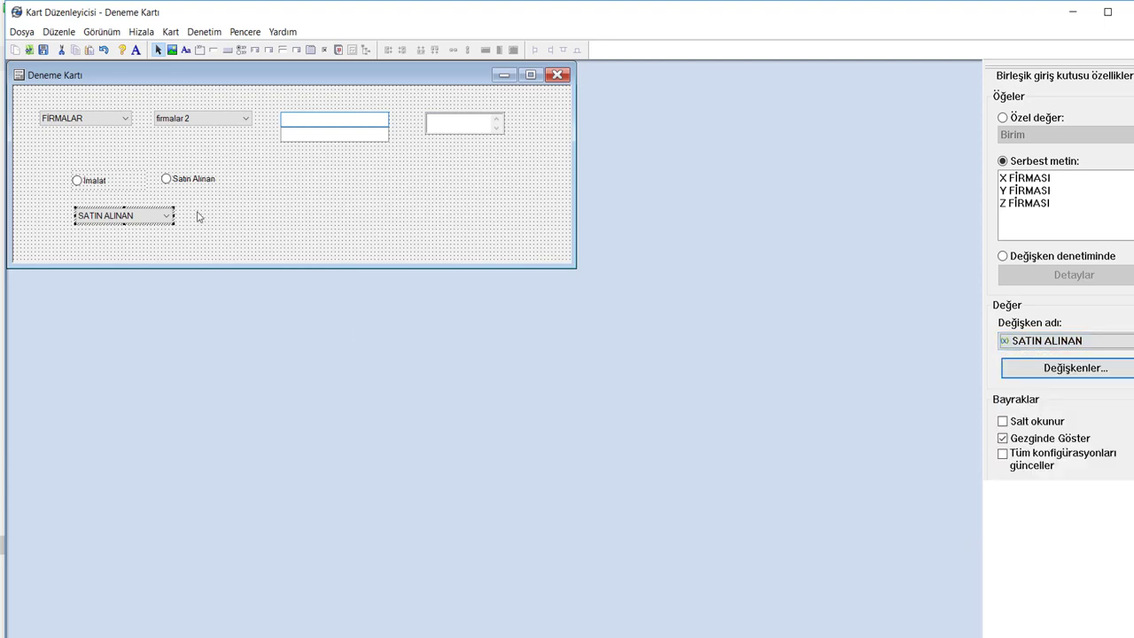
{"action": "left_click", "coordinate": [331, 192]}
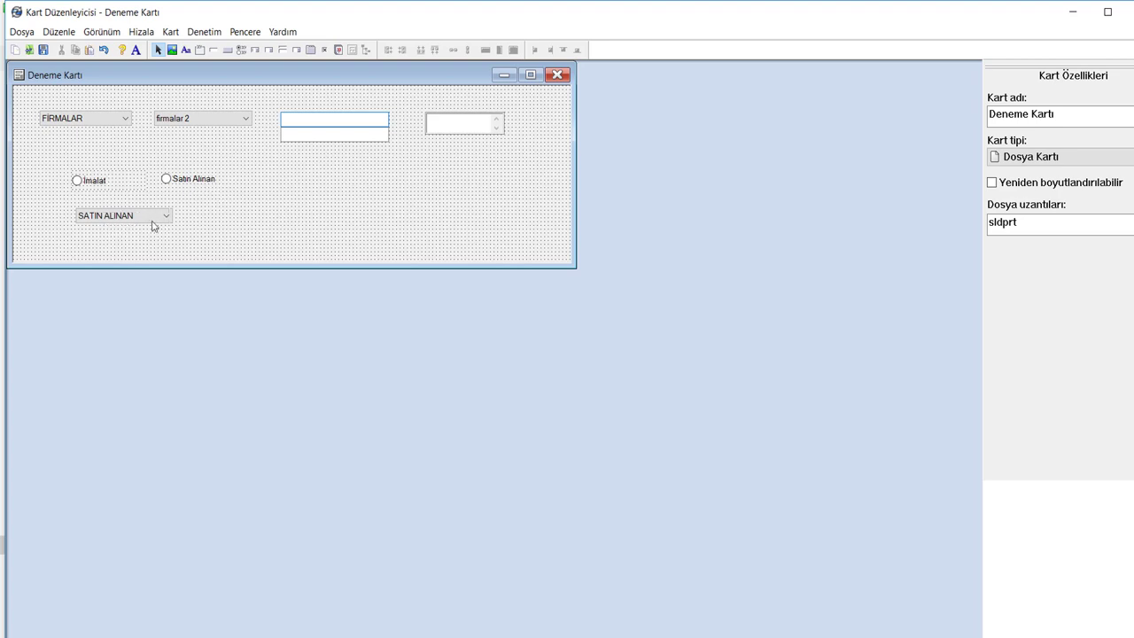
{"action": "left_click", "coordinate": [125, 222]}
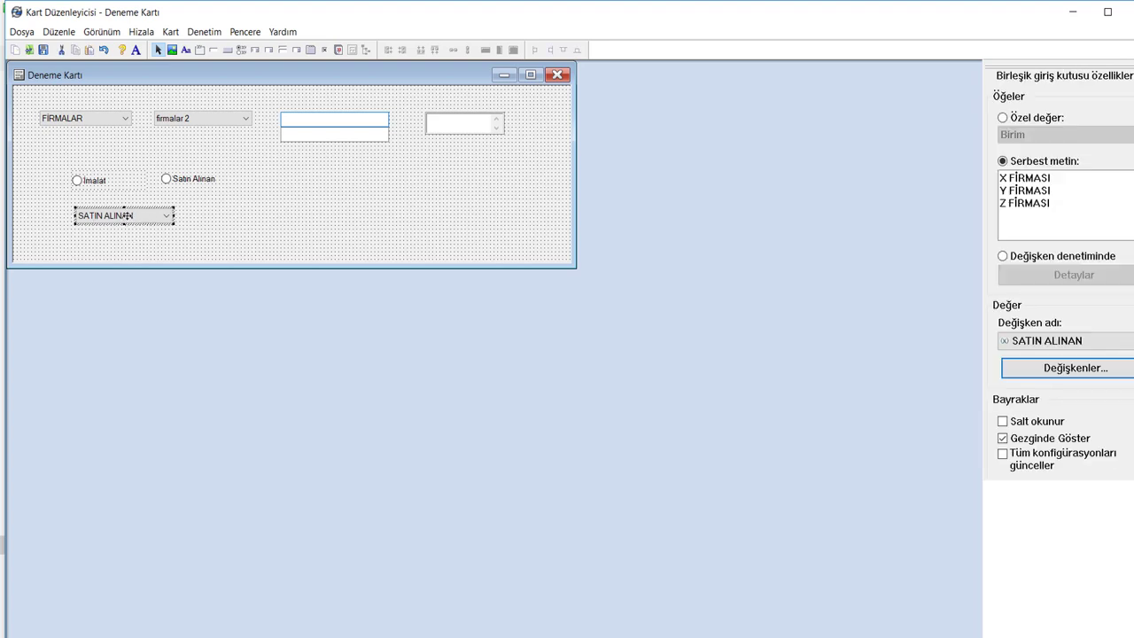
Step: Add a Grileştir (gray-out) action to the firm combo box's control logic
{"action": "left_click", "coordinate": [203, 33]}
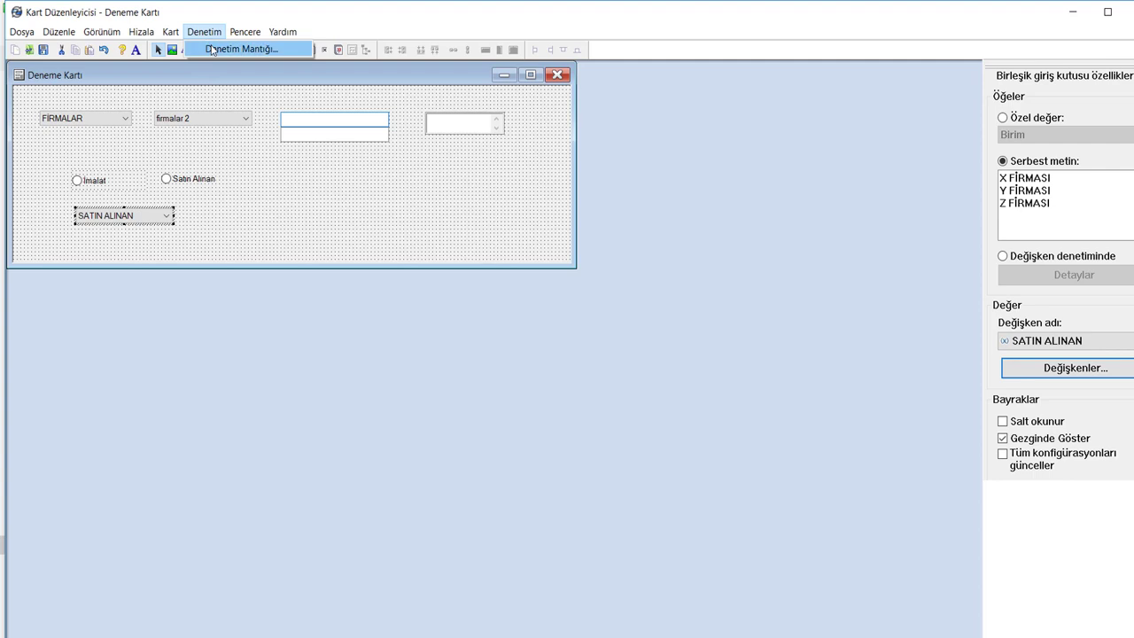
{"action": "left_click", "coordinate": [213, 49]}
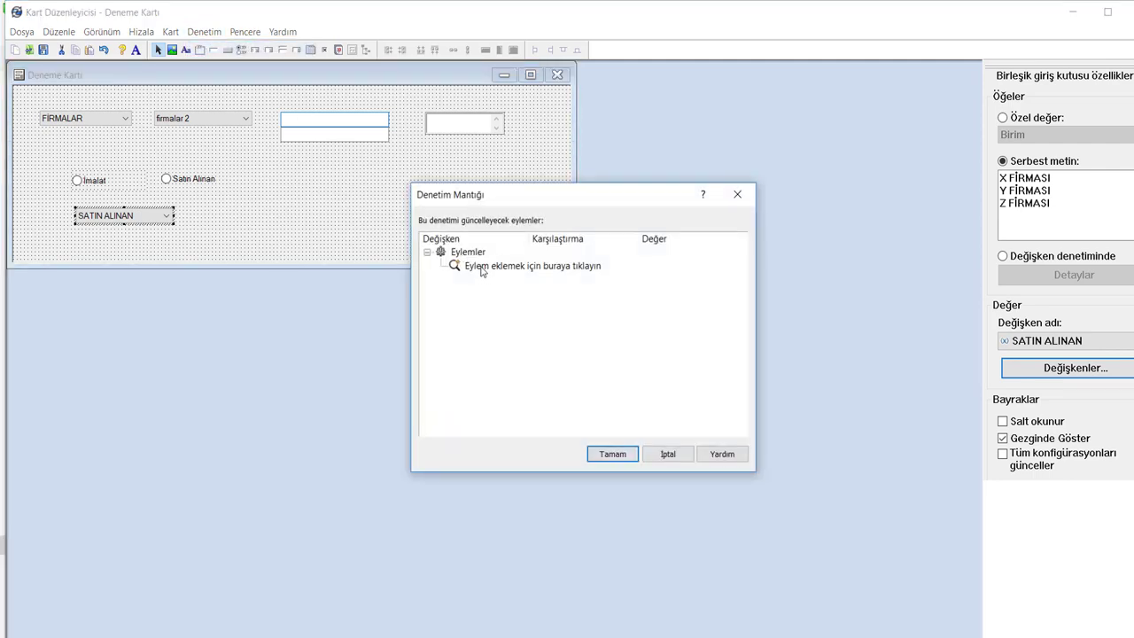
{"action": "left_click", "coordinate": [482, 271]}
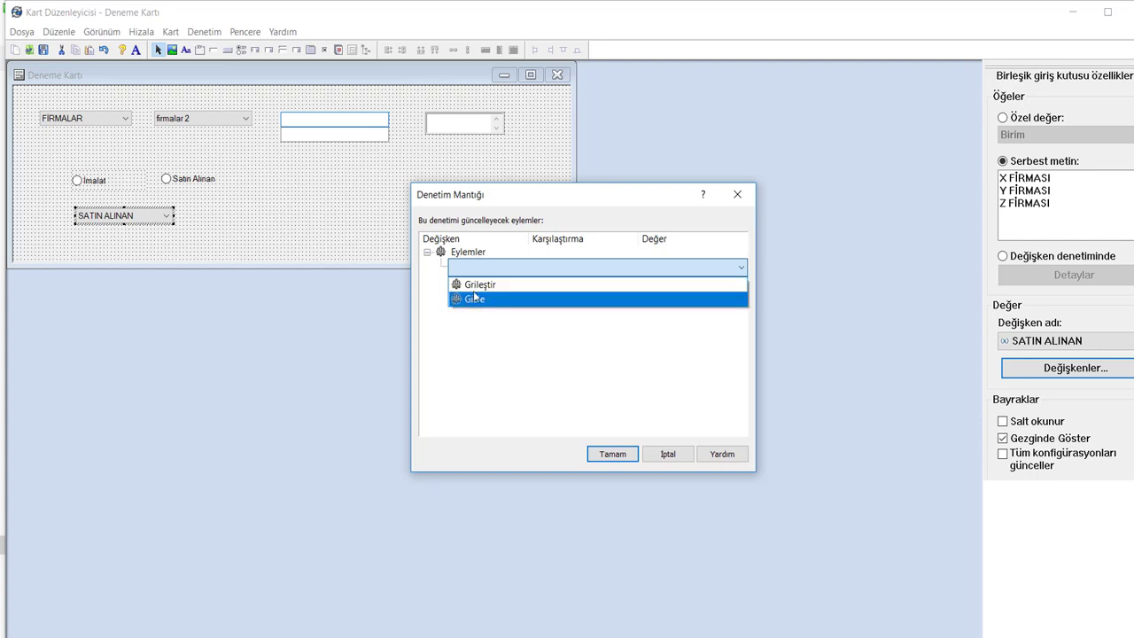
{"action": "left_click", "coordinate": [474, 284]}
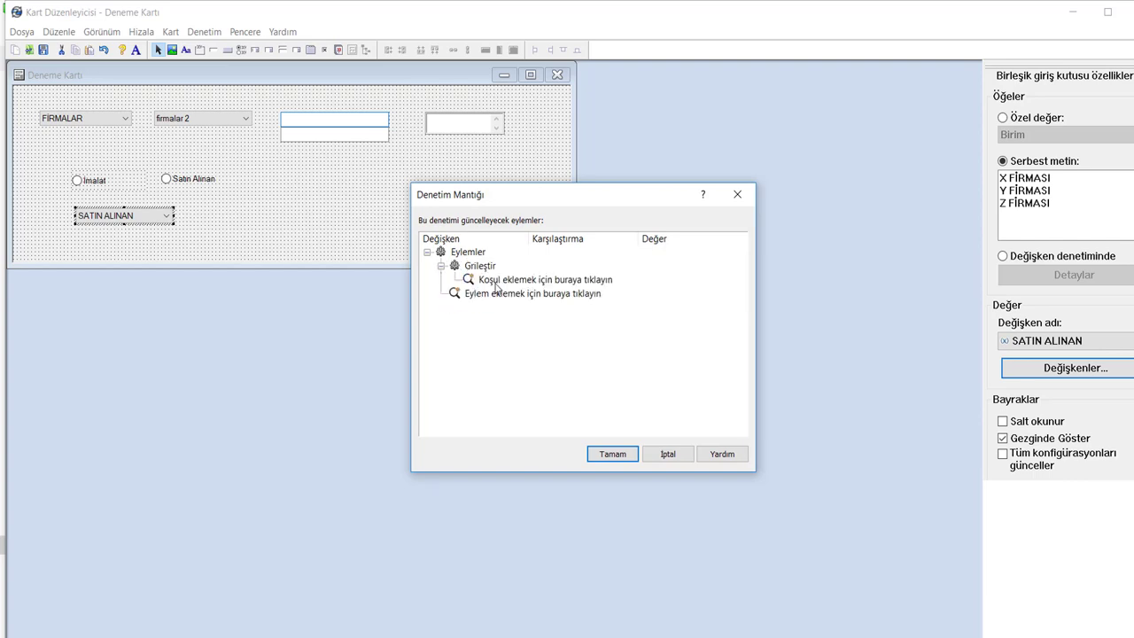
Step: Trigger it when Üretim Tipi is not equal to Satın Alınan, then save the card
{"action": "left_click", "coordinate": [496, 282]}
{"action": "scroll", "coordinate": [531, 487], "scroll_direction": "down", "scroll_amount": 10}
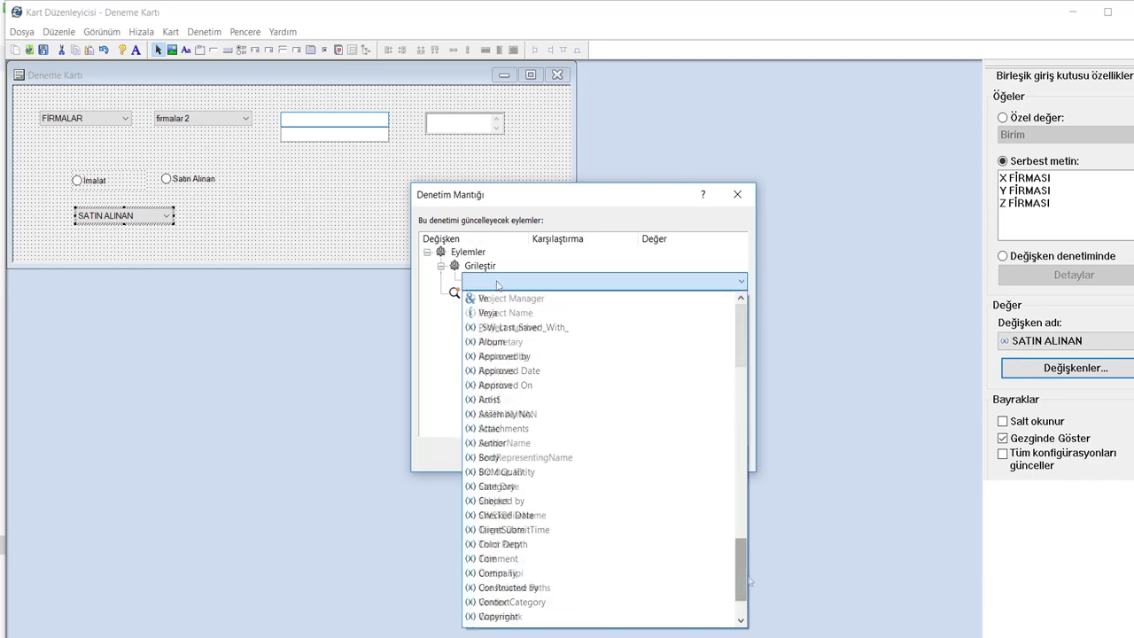
{"action": "scroll", "coordinate": [540, 558], "scroll_direction": "down", "scroll_amount": 5}
{"action": "left_click", "coordinate": [558, 558]}
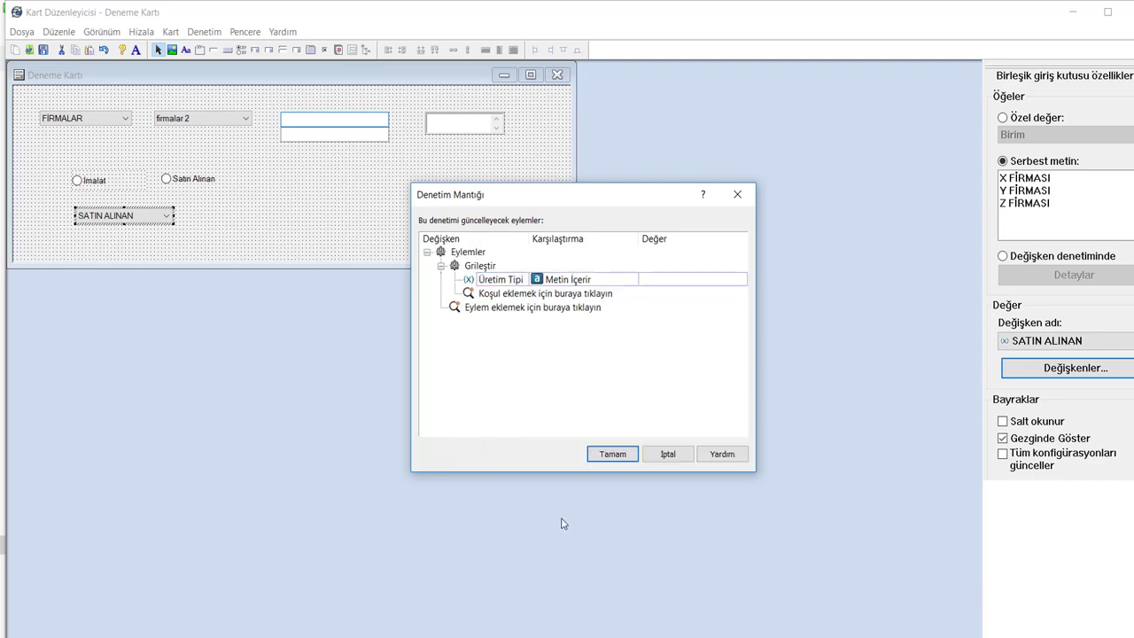
{"action": "left_click", "coordinate": [572, 282]}
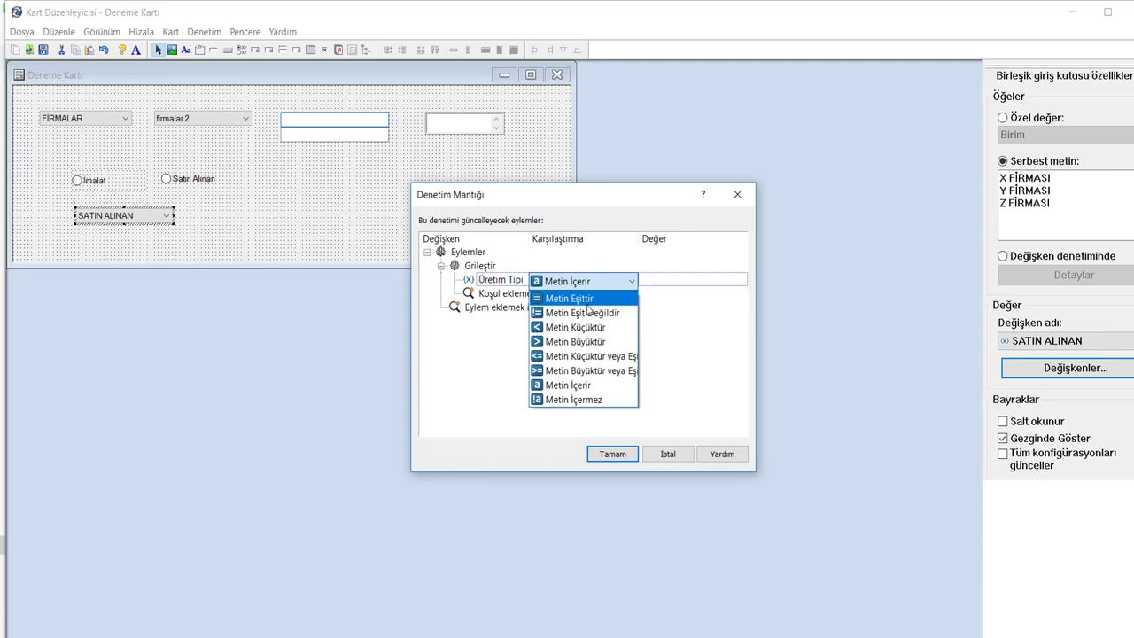
{"action": "left_click", "coordinate": [586, 312]}
{"action": "left_click", "coordinate": [660, 280]}
{"action": "type", "text": "Satın Alınan"}
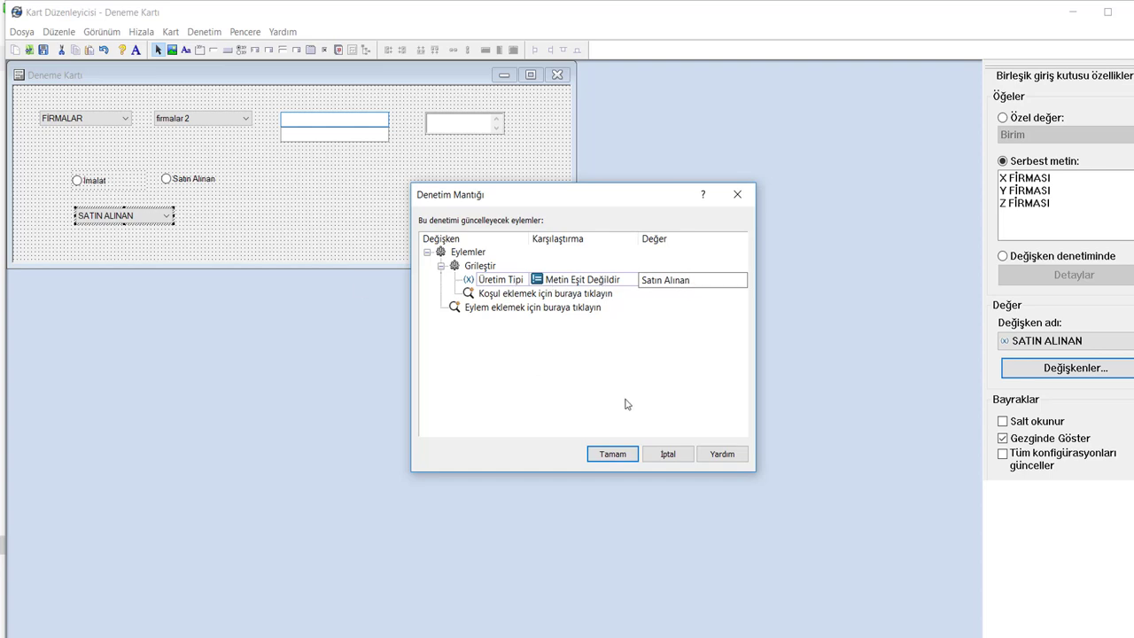
{"action": "left_click", "coordinate": [616, 455]}
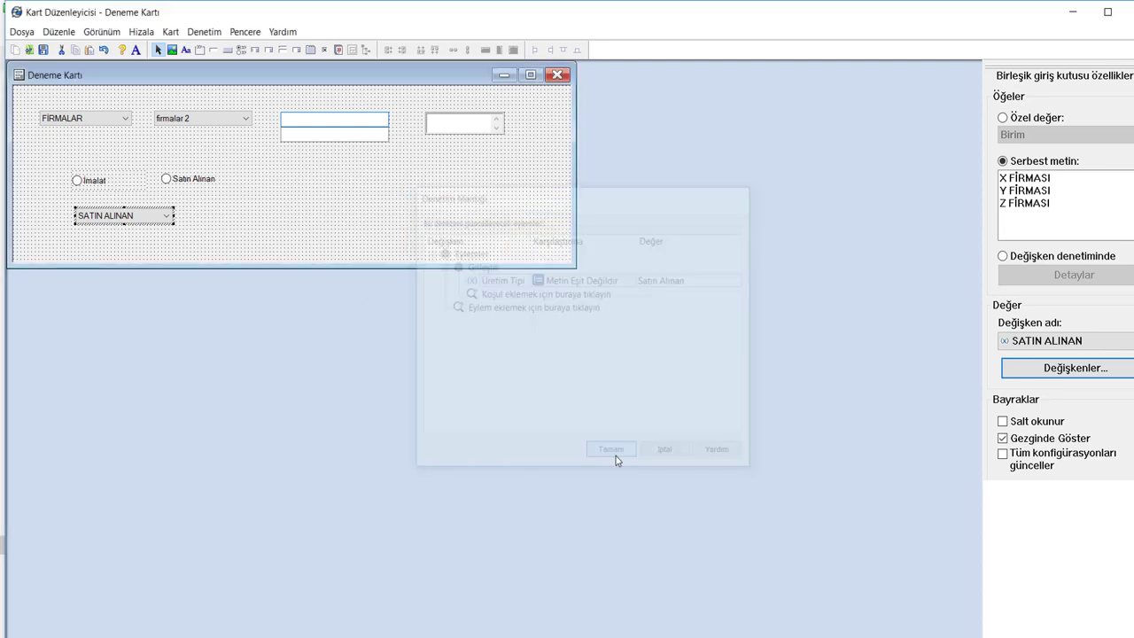
{"action": "left_click", "coordinate": [46, 52]}
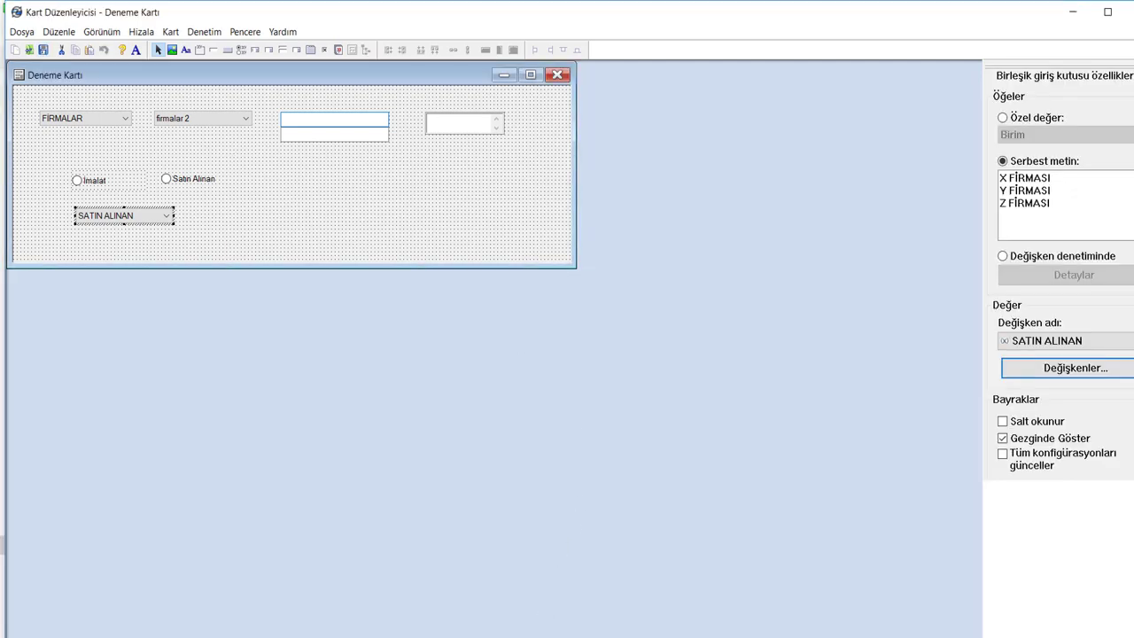
Step: In the Örnek folder, set Clip, Swivel to Satın Alınan with Y FİRMASI and save its card
{"action": "left_click", "coordinate": [226, 591]}
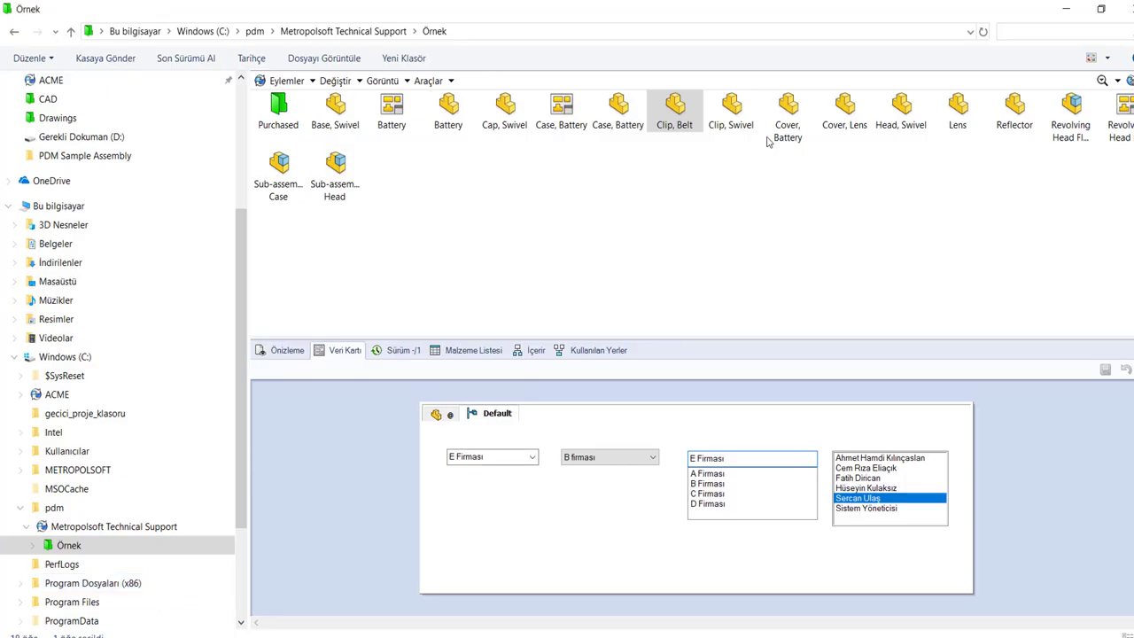
{"action": "left_click", "coordinate": [745, 121]}
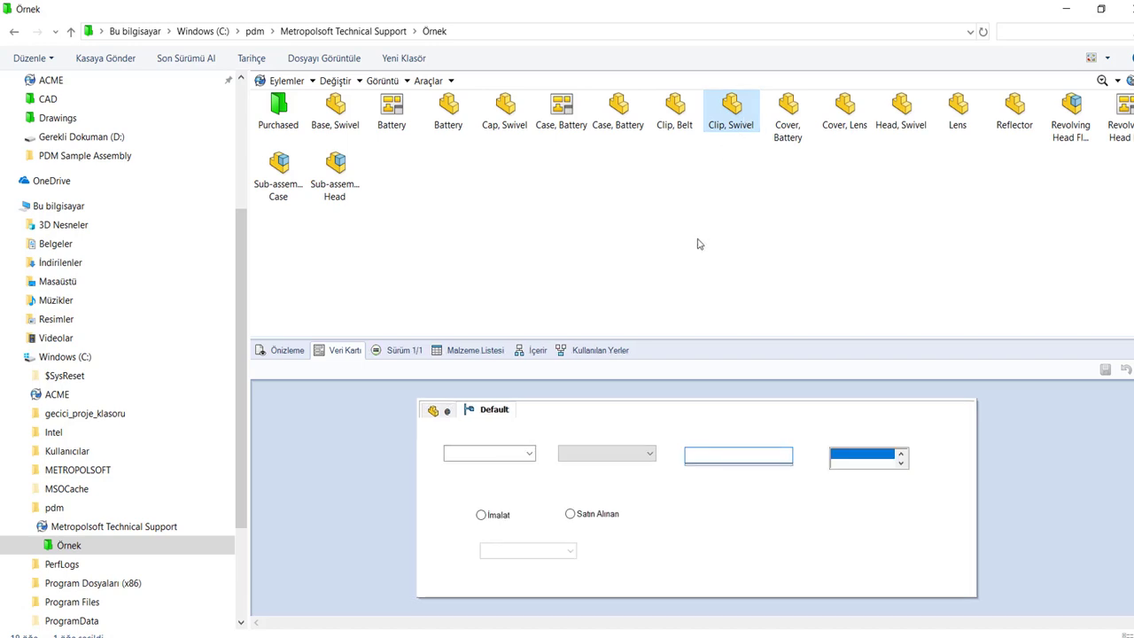
{"action": "left_click", "coordinate": [496, 516]}
{"action": "left_click", "coordinate": [588, 516]}
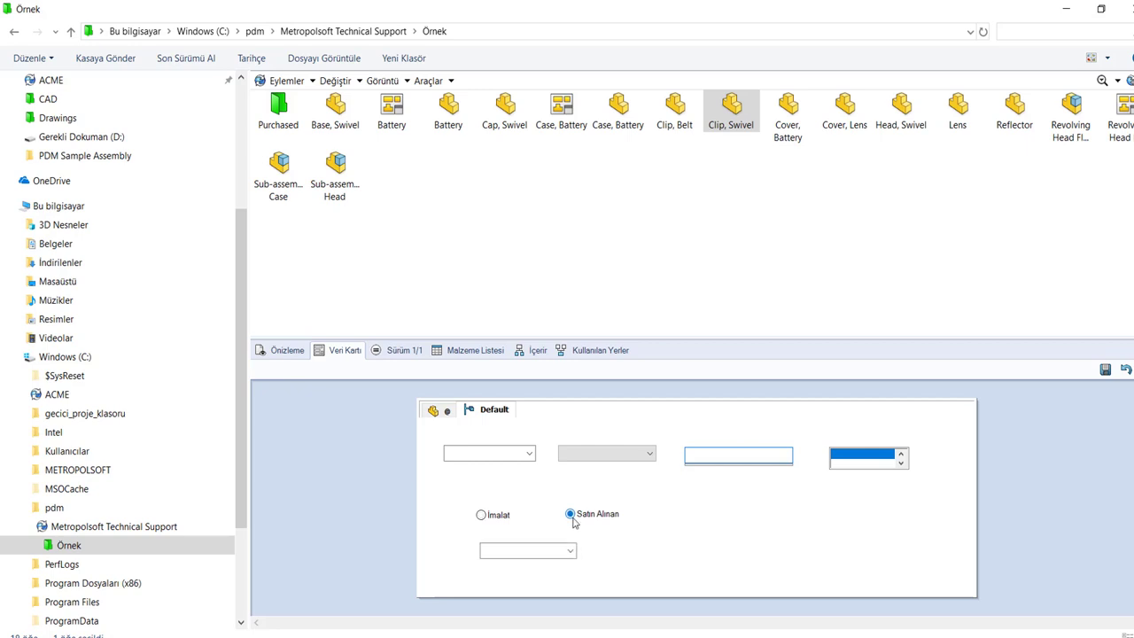
{"action": "left_click", "coordinate": [572, 551]}
{"action": "left_click", "coordinate": [542, 565]}
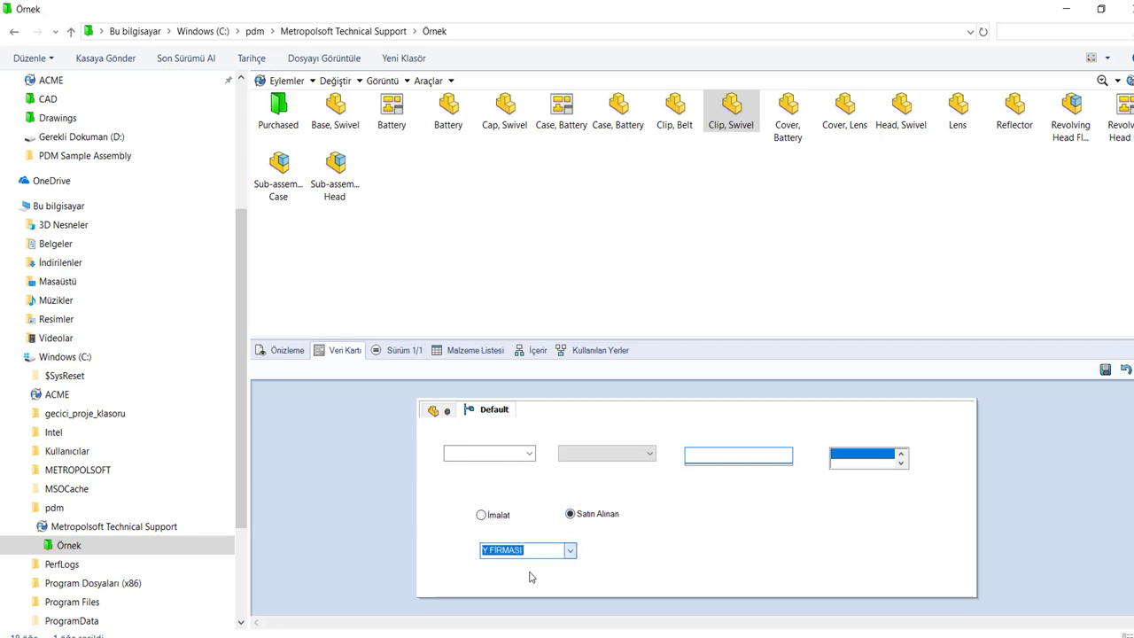
{"action": "left_click", "coordinate": [1105, 369]}
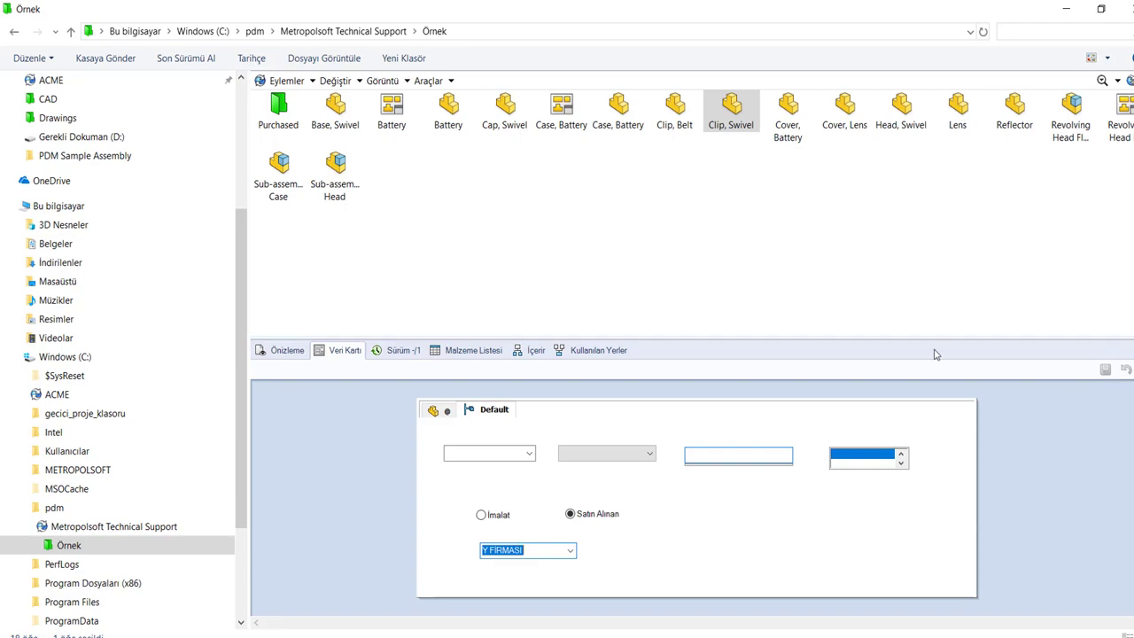